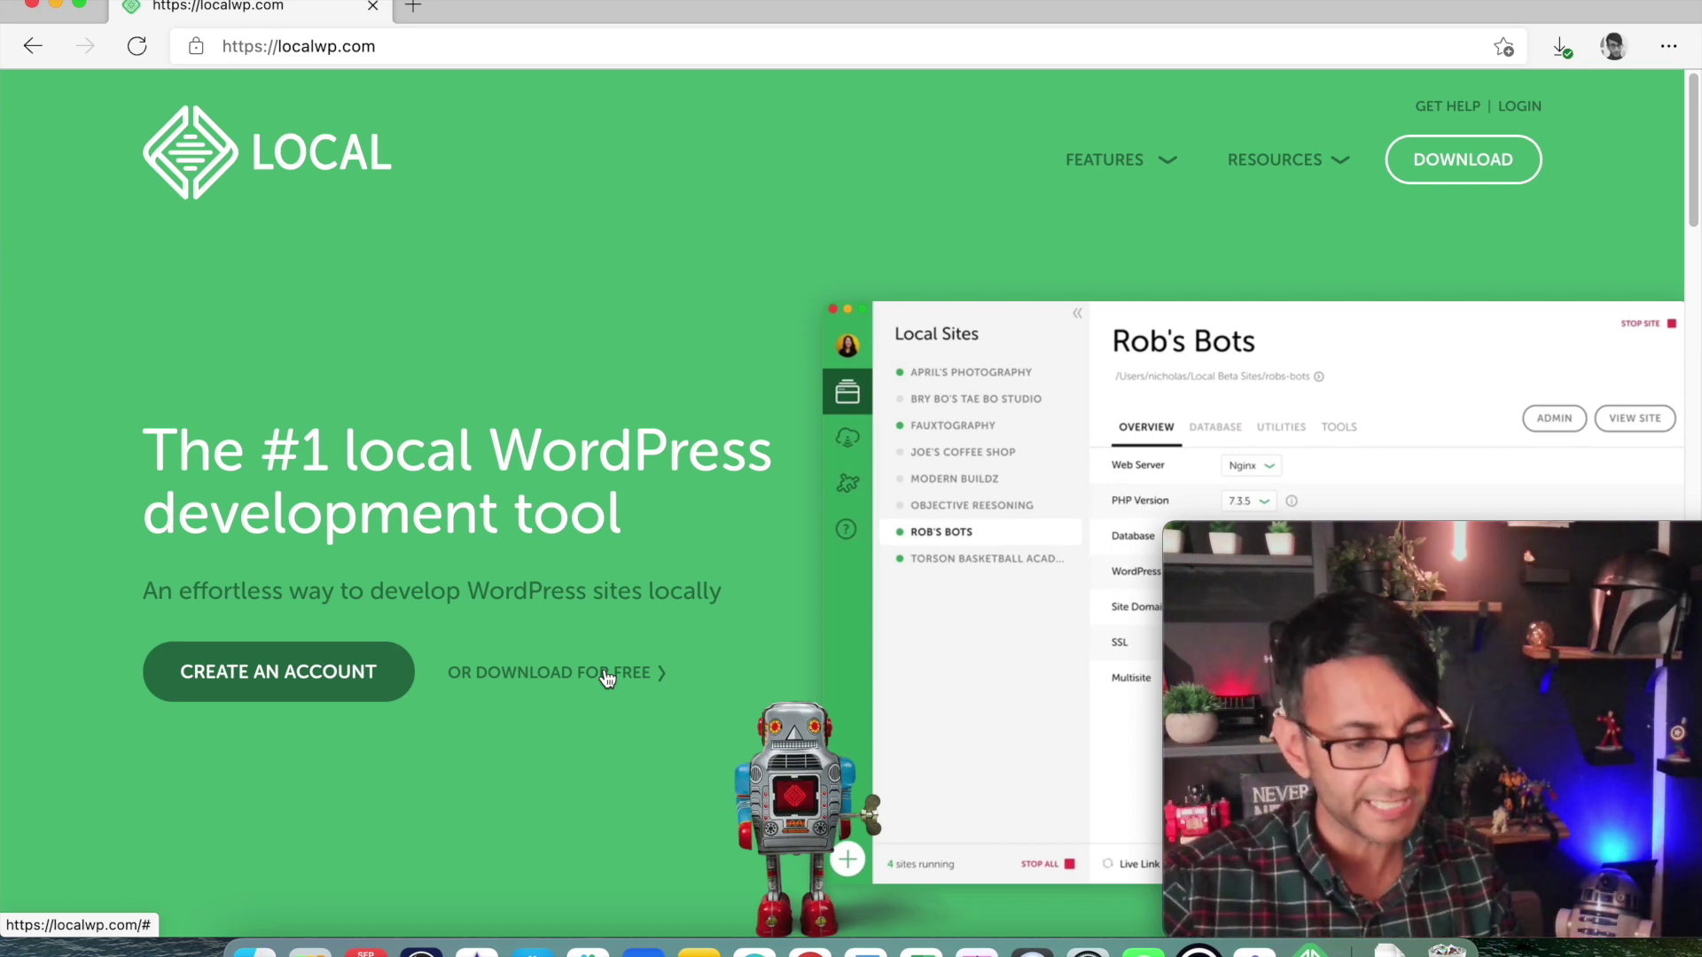
Launch the Local app and start creating a new site.
click(1310, 948)
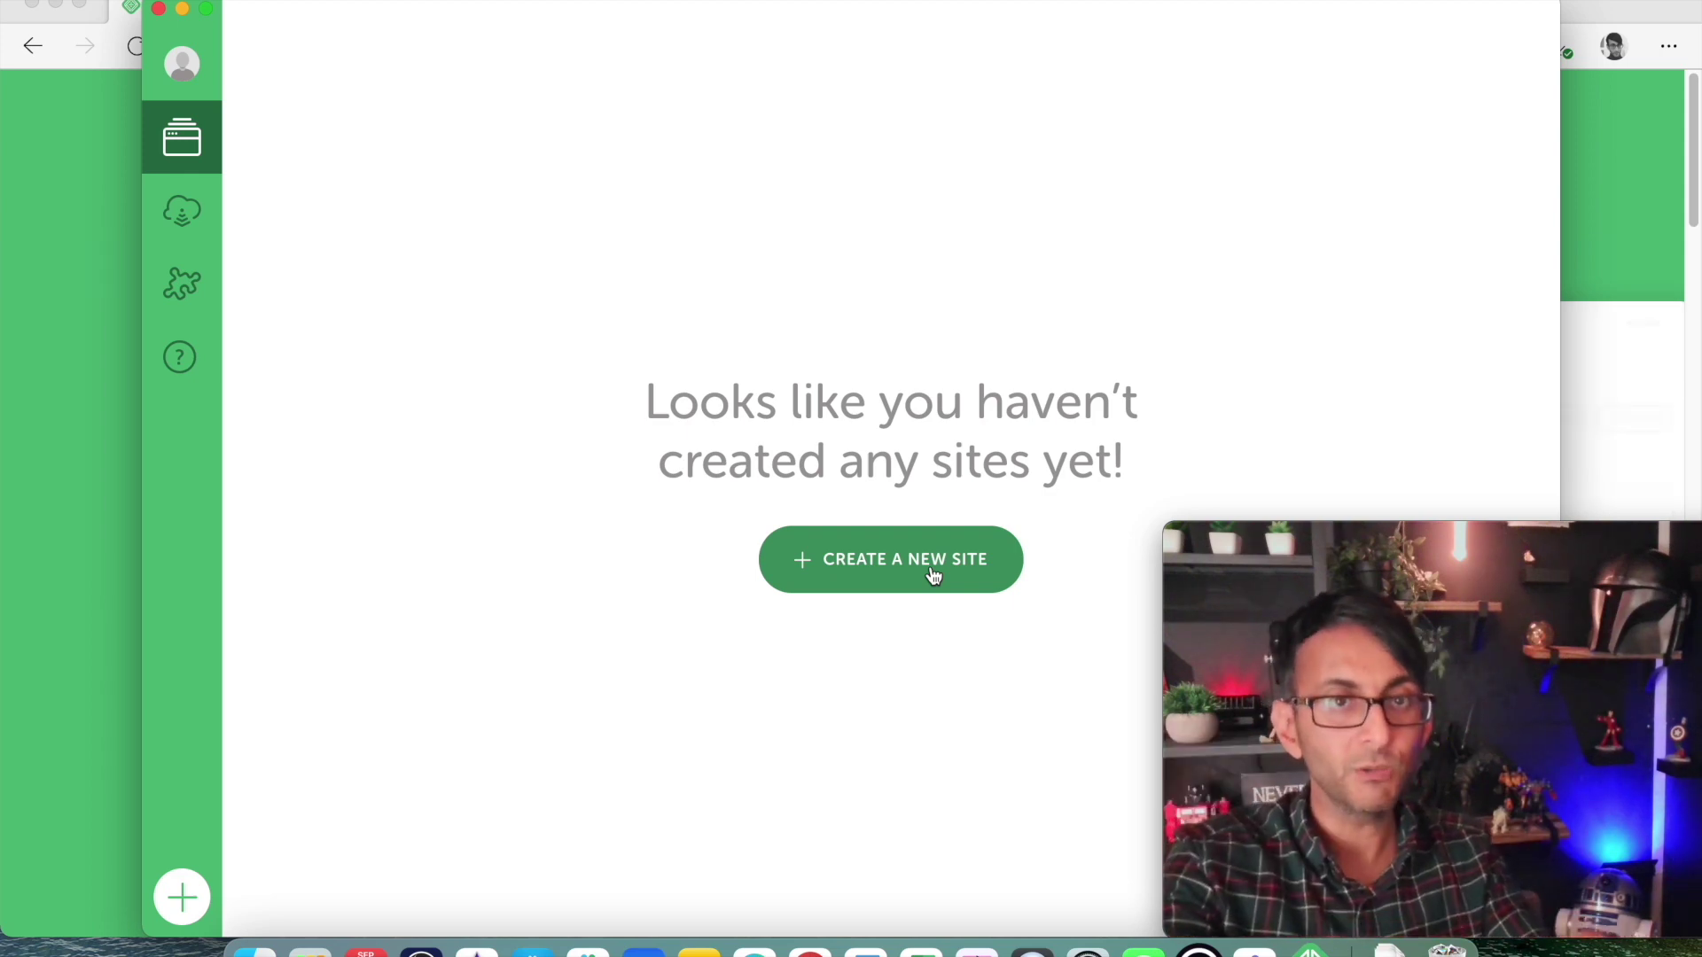
click(934, 576)
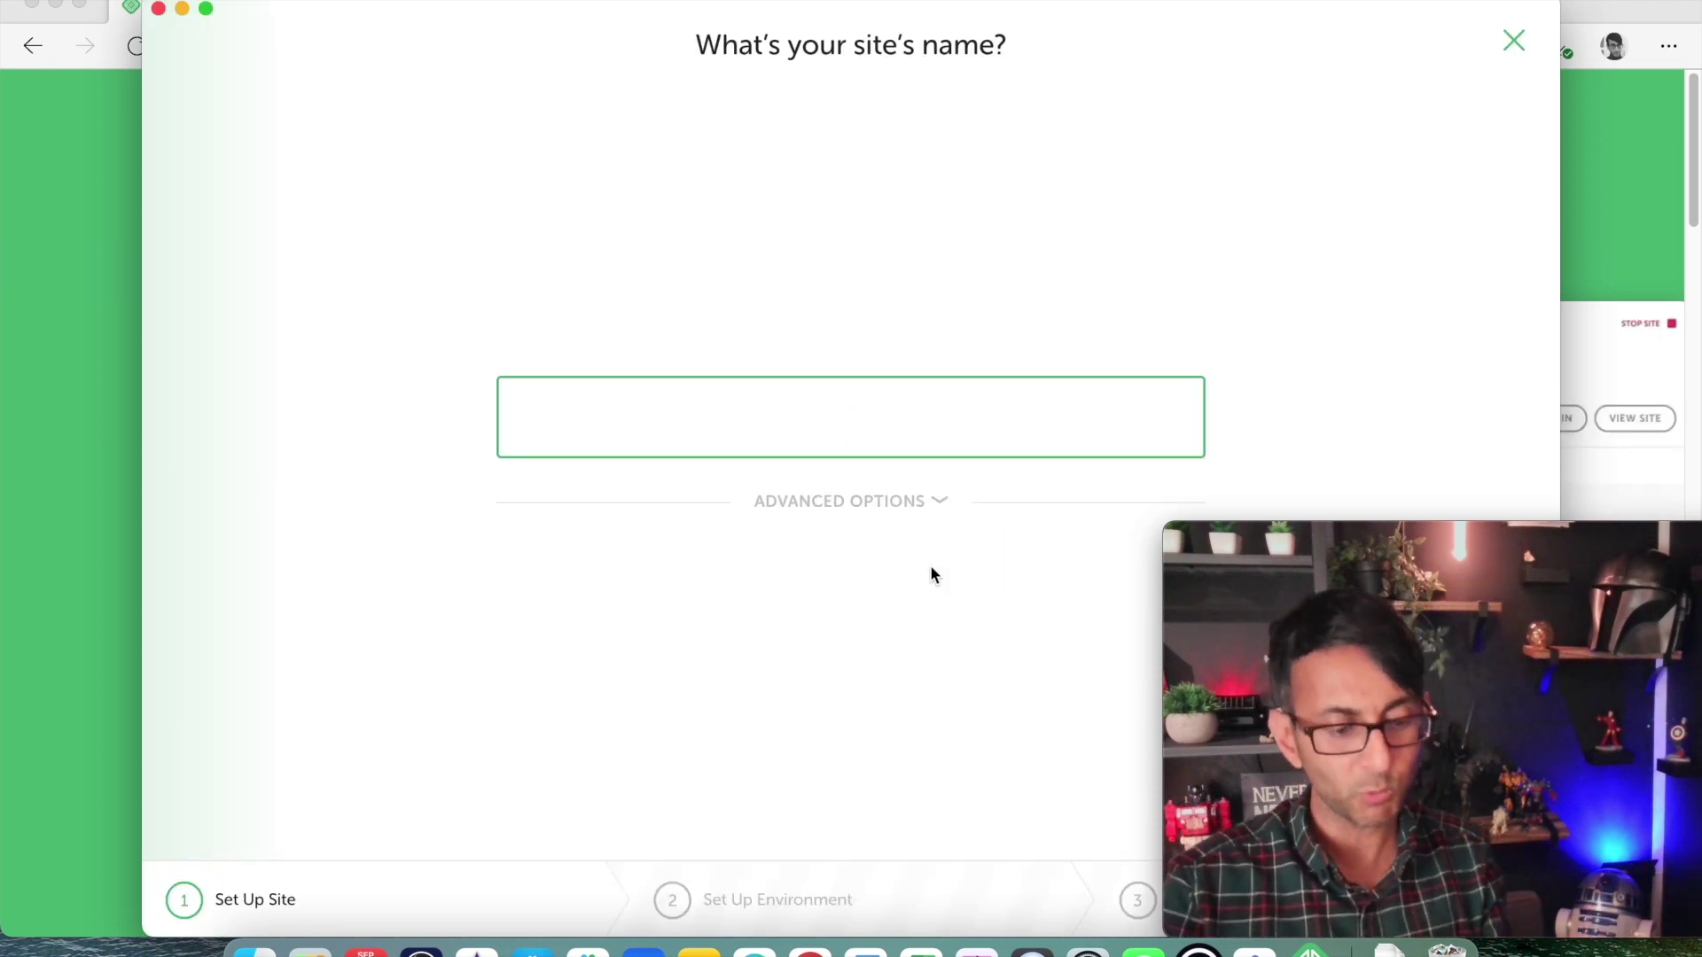
Name the site WebSquad and check advanced options: websquad.local domain, ~/Local Sites/websquad path, no Blueprint.
text(WebSquad)
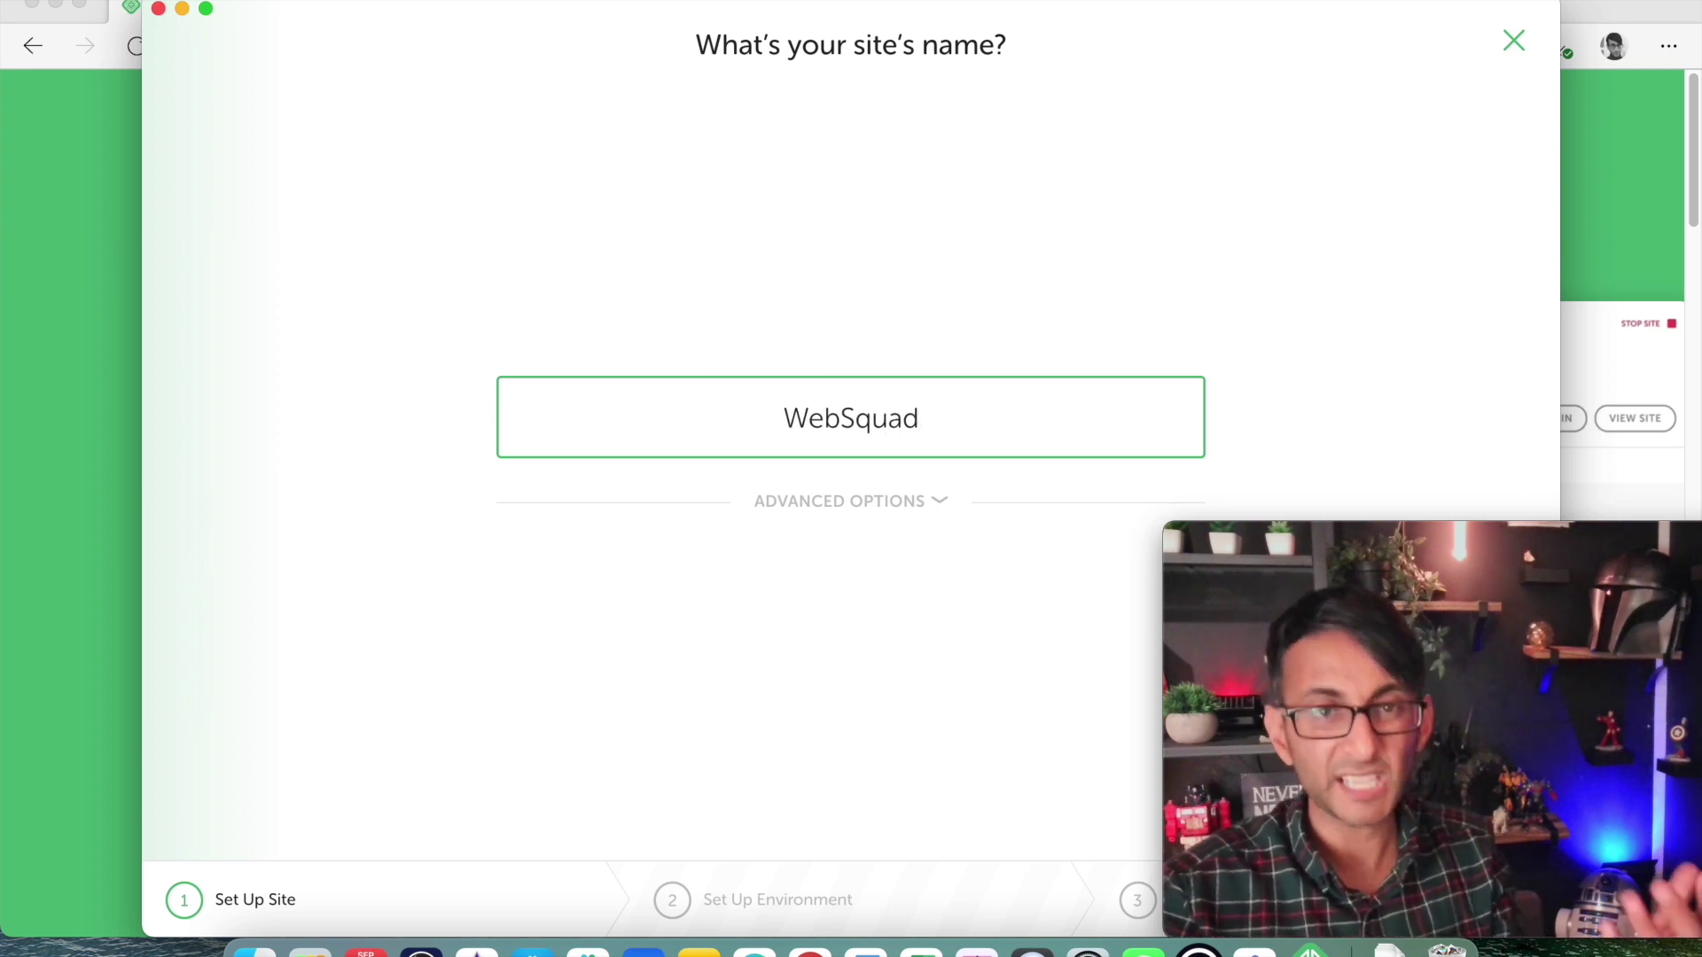
click(922, 504)
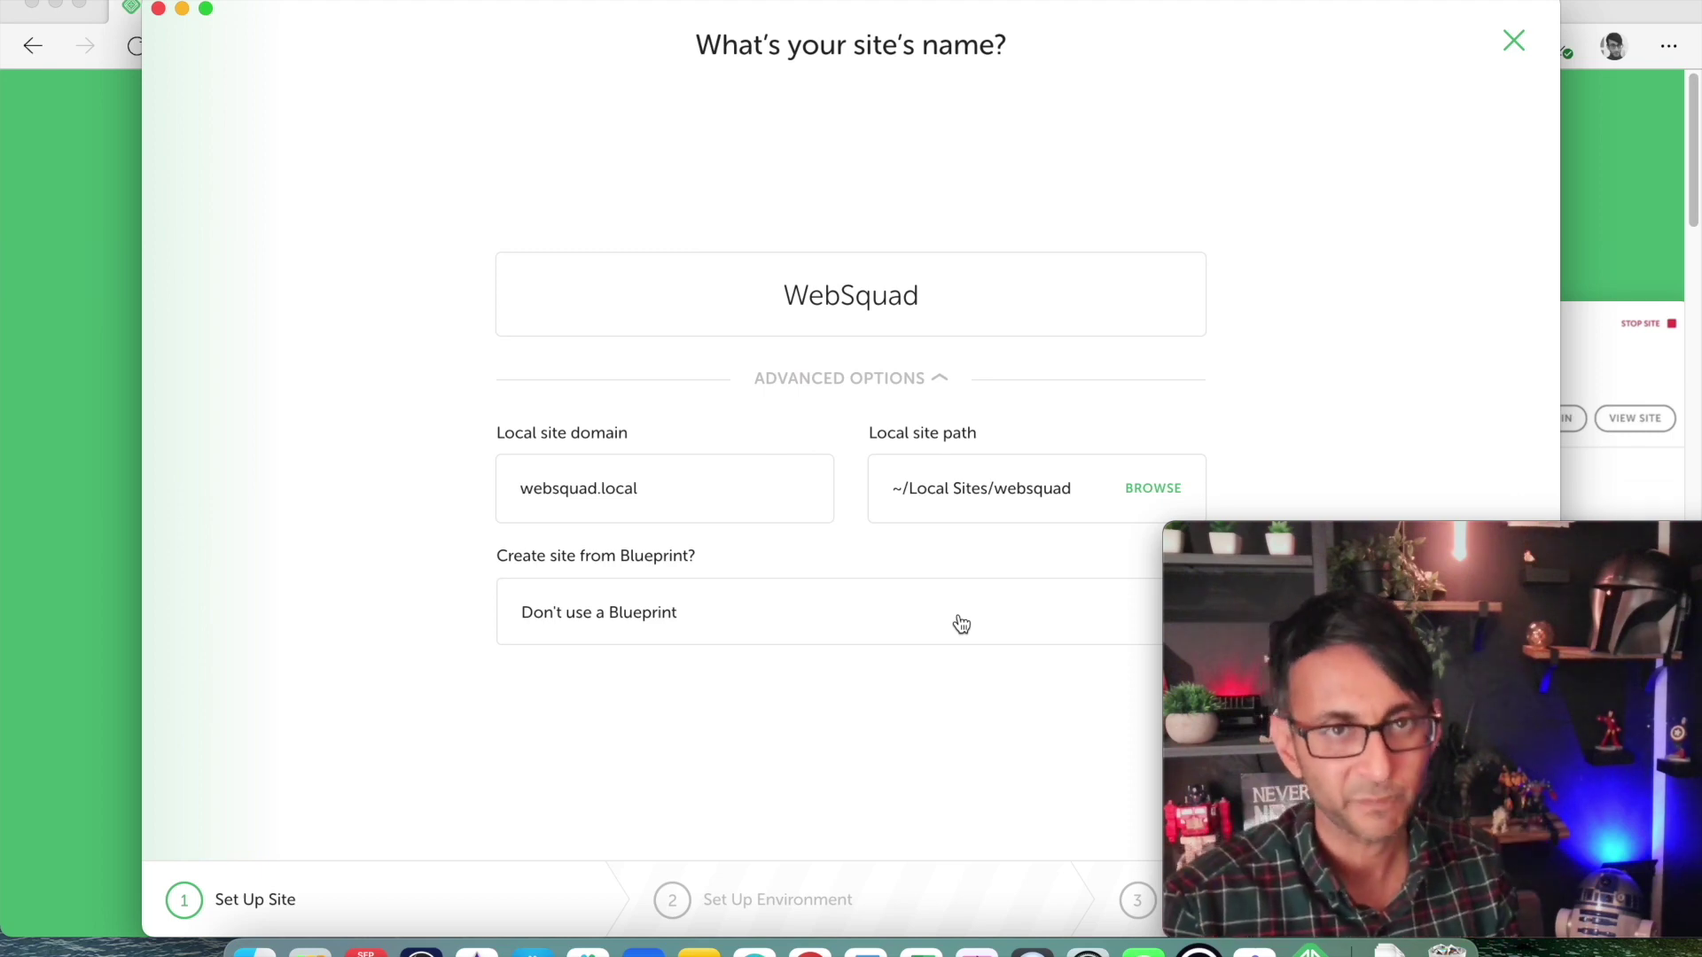
click(961, 623)
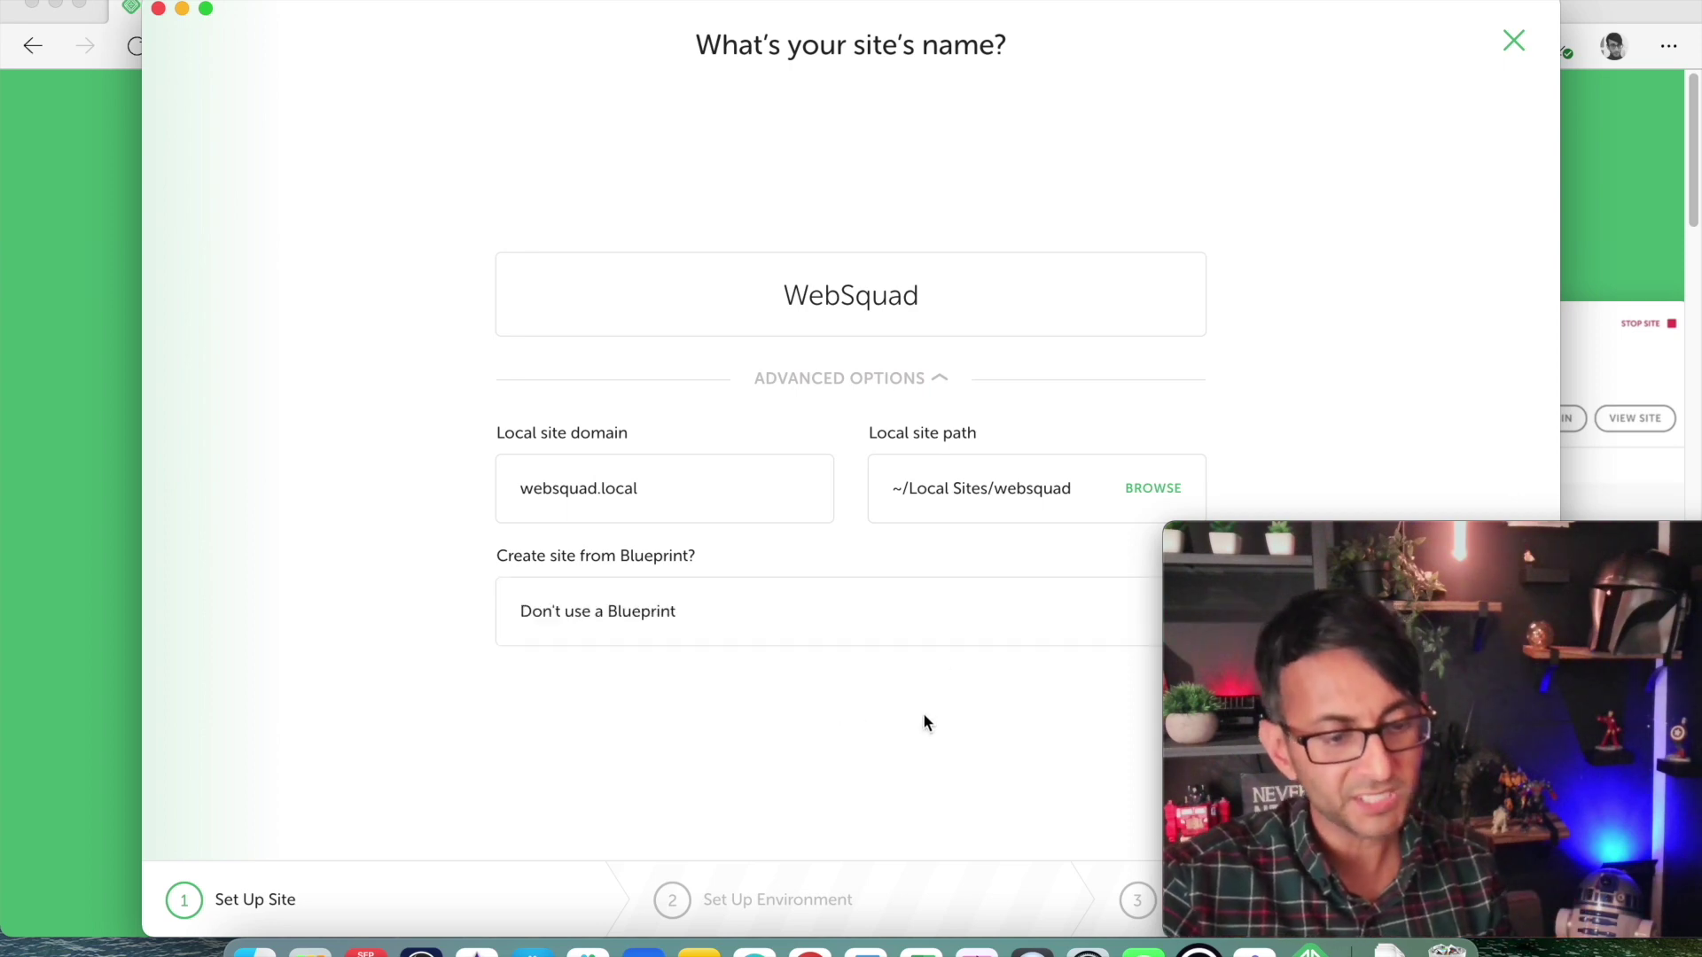
drag(1504, 534, 1536, 197)
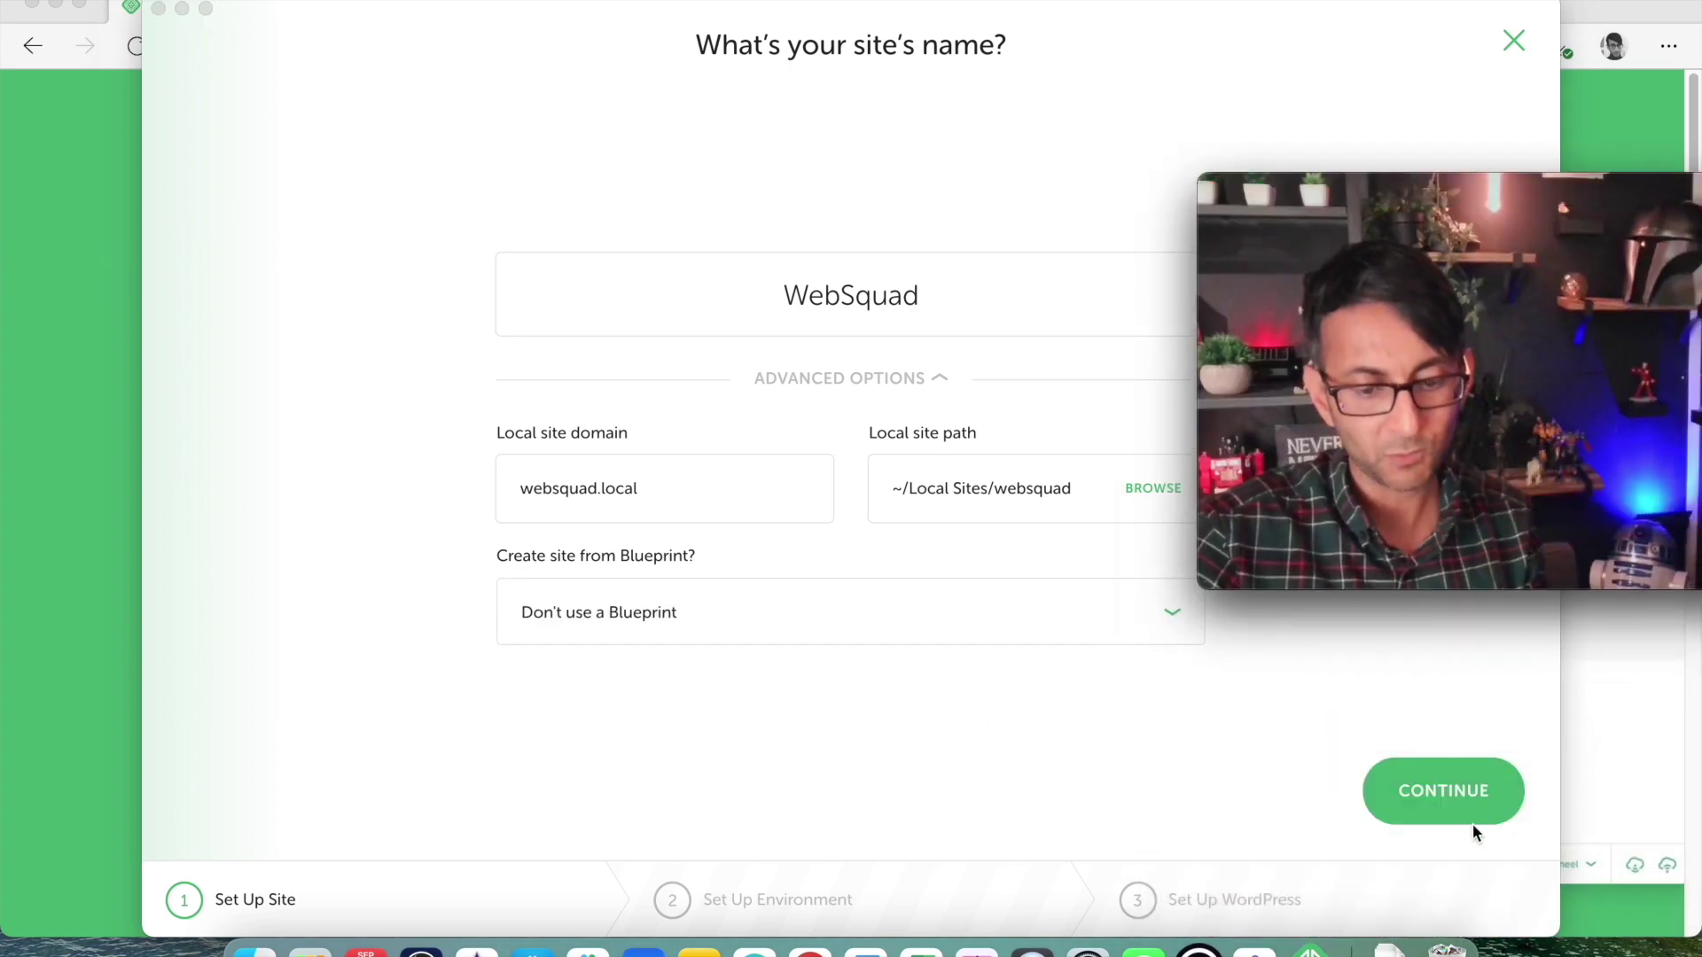
click(1467, 811)
Accept the Preferred environment (PHP 7.3.5, nginx, MySQL 8.0.16) and continue.
drag(1436, 171, 1448, 566)
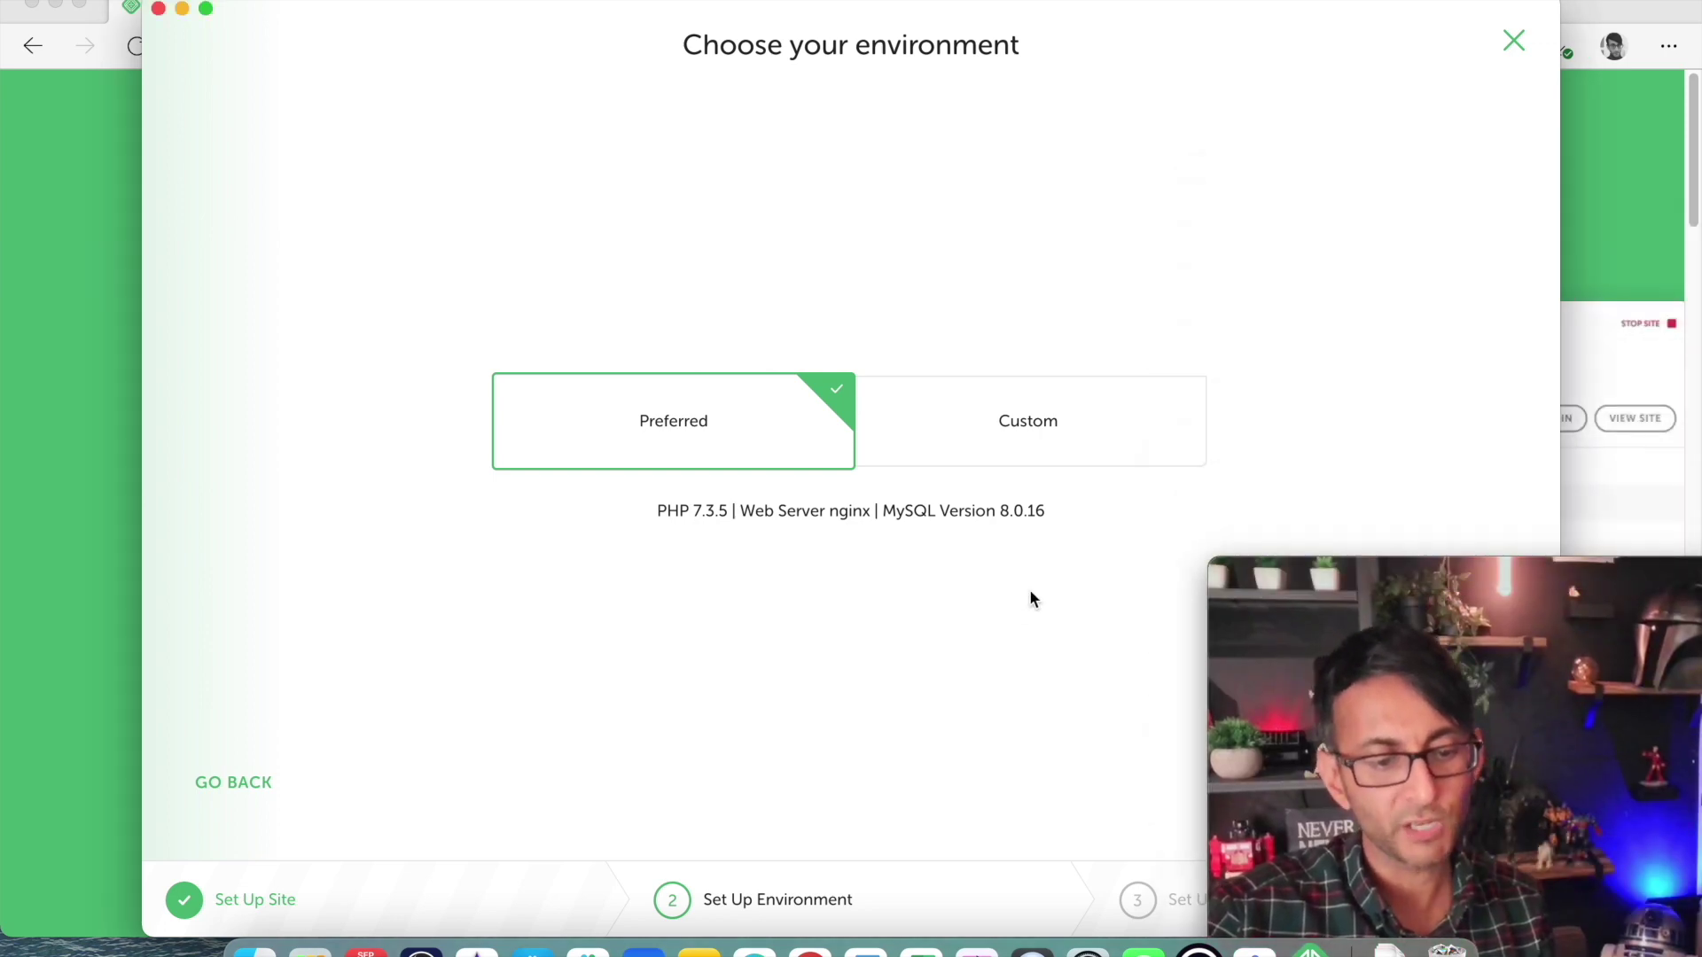
drag(1421, 568, 1414, 209)
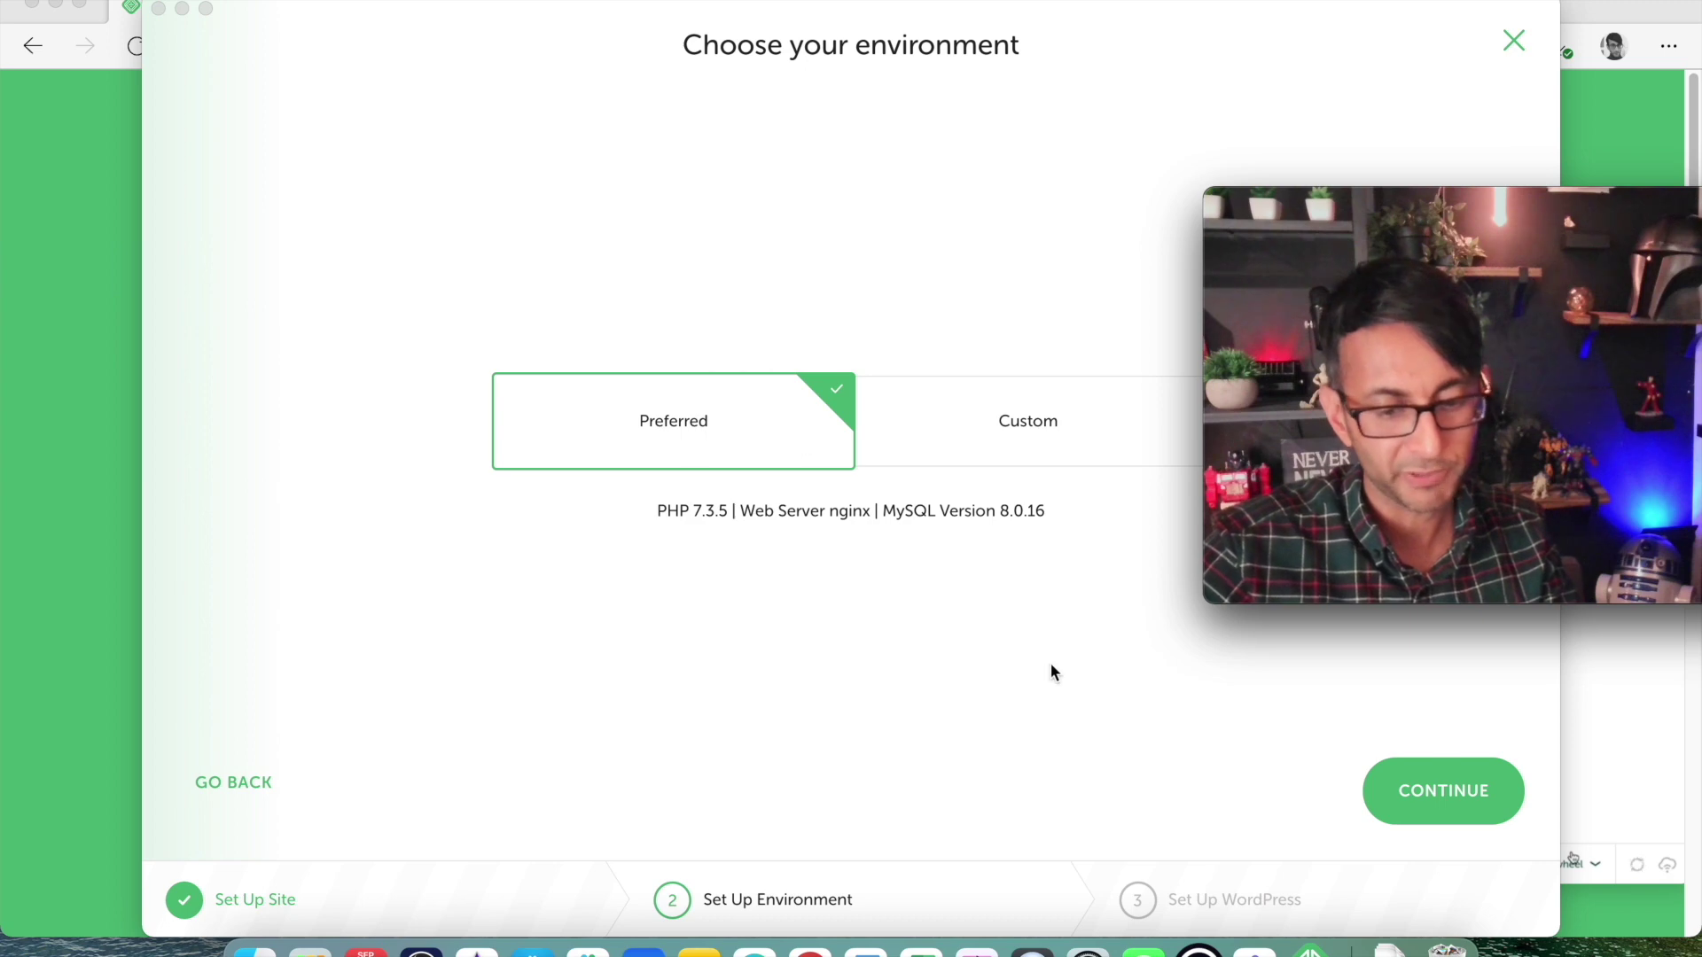
click(1441, 805)
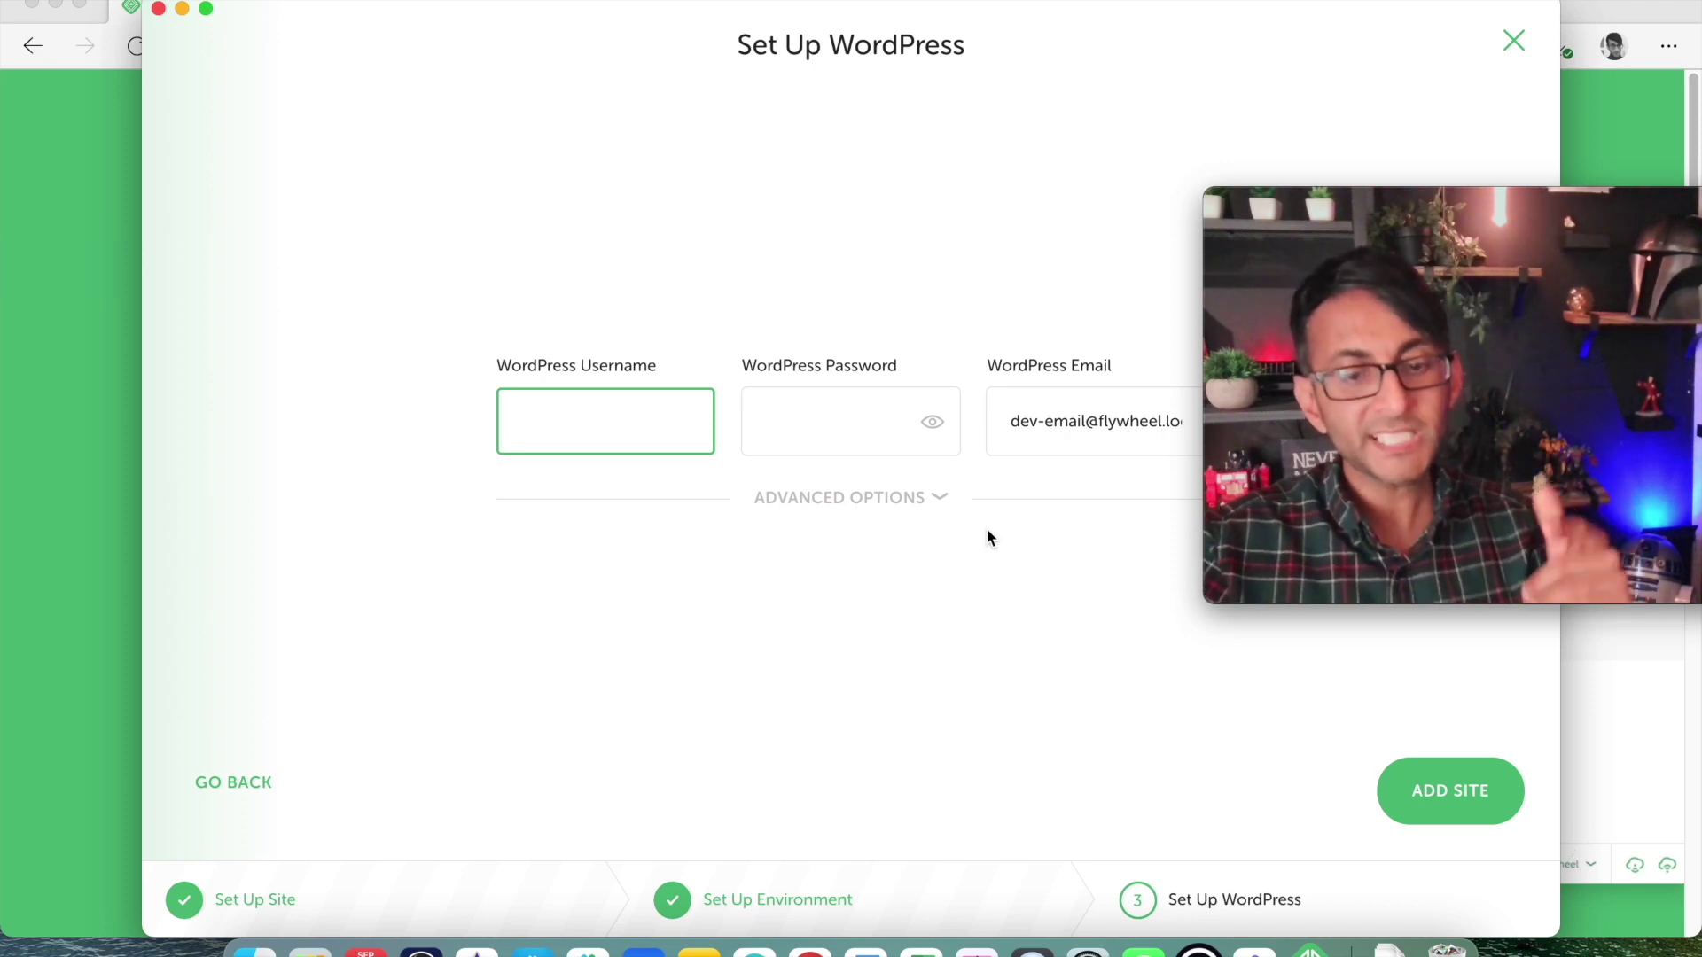
Enter the WordPress admin username and password.
drag(1358, 207, 1429, 162)
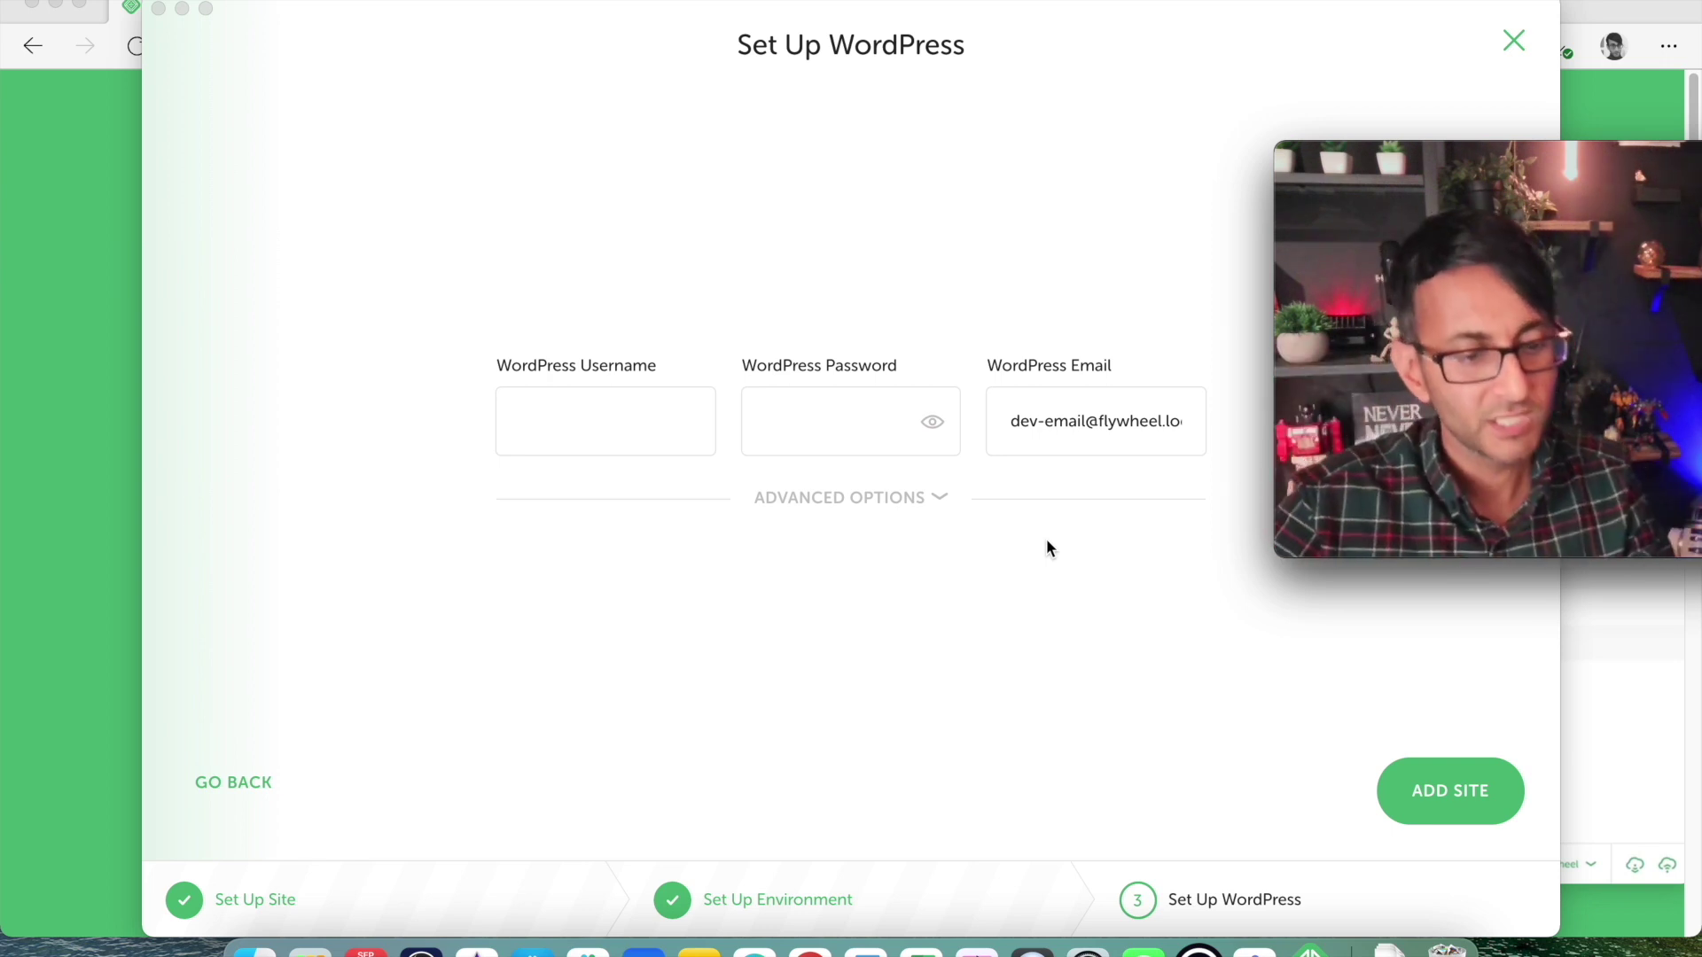
click(647, 428)
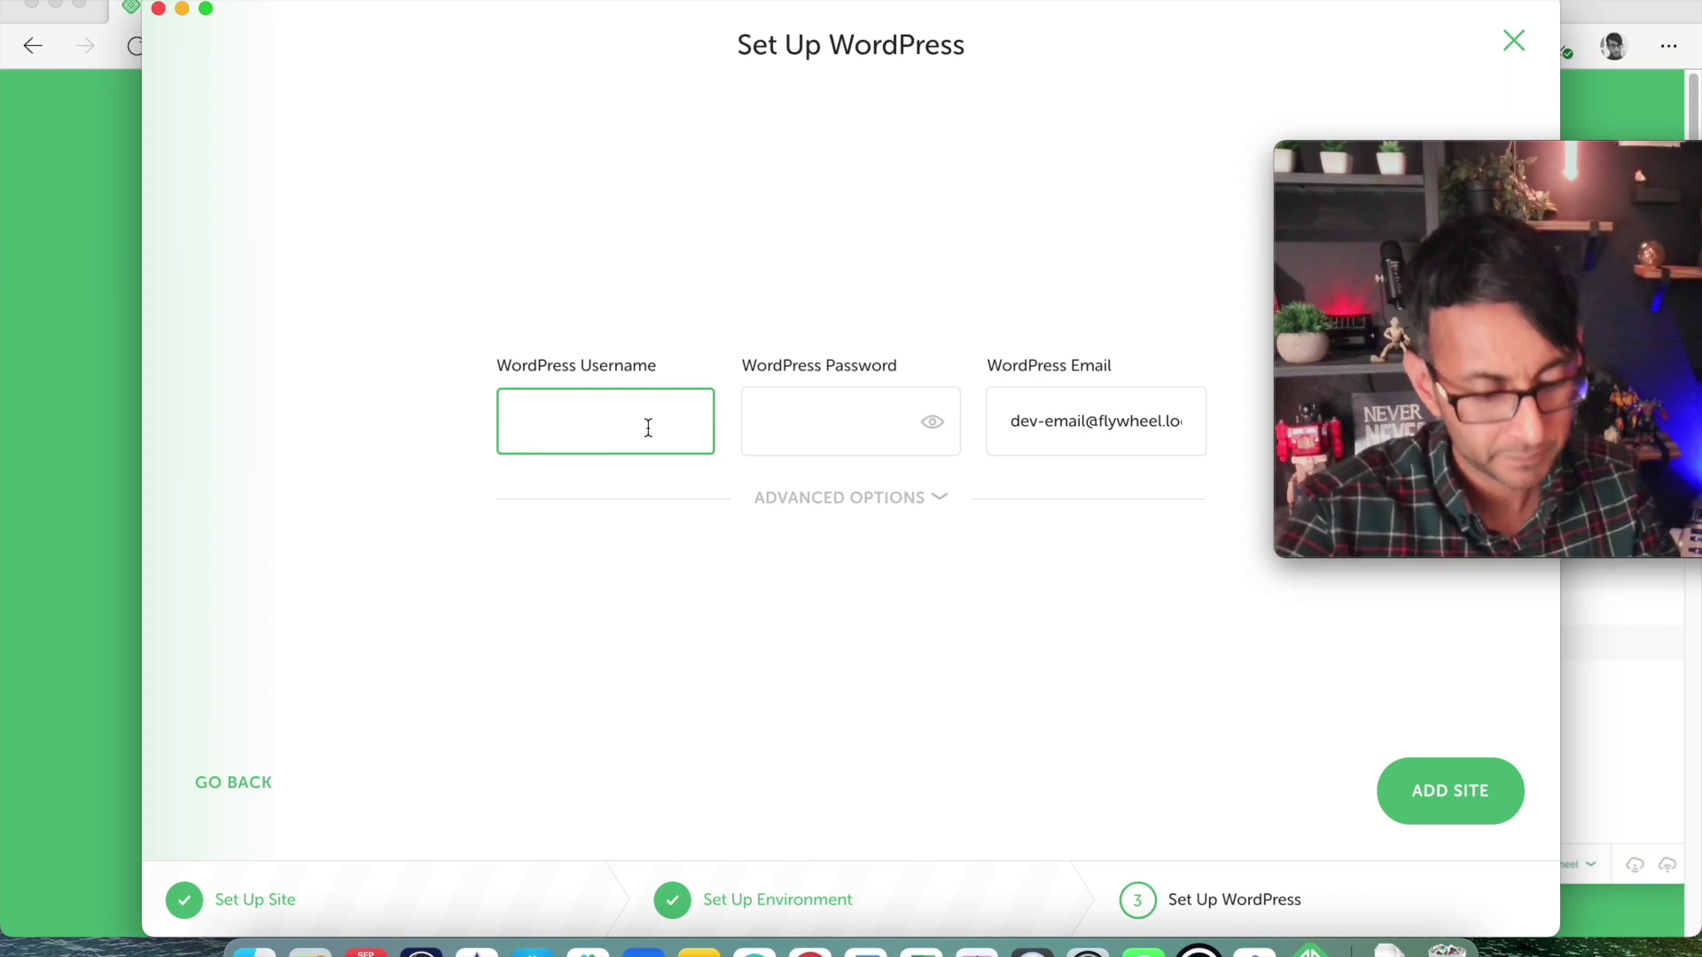
text(imransiddiq)
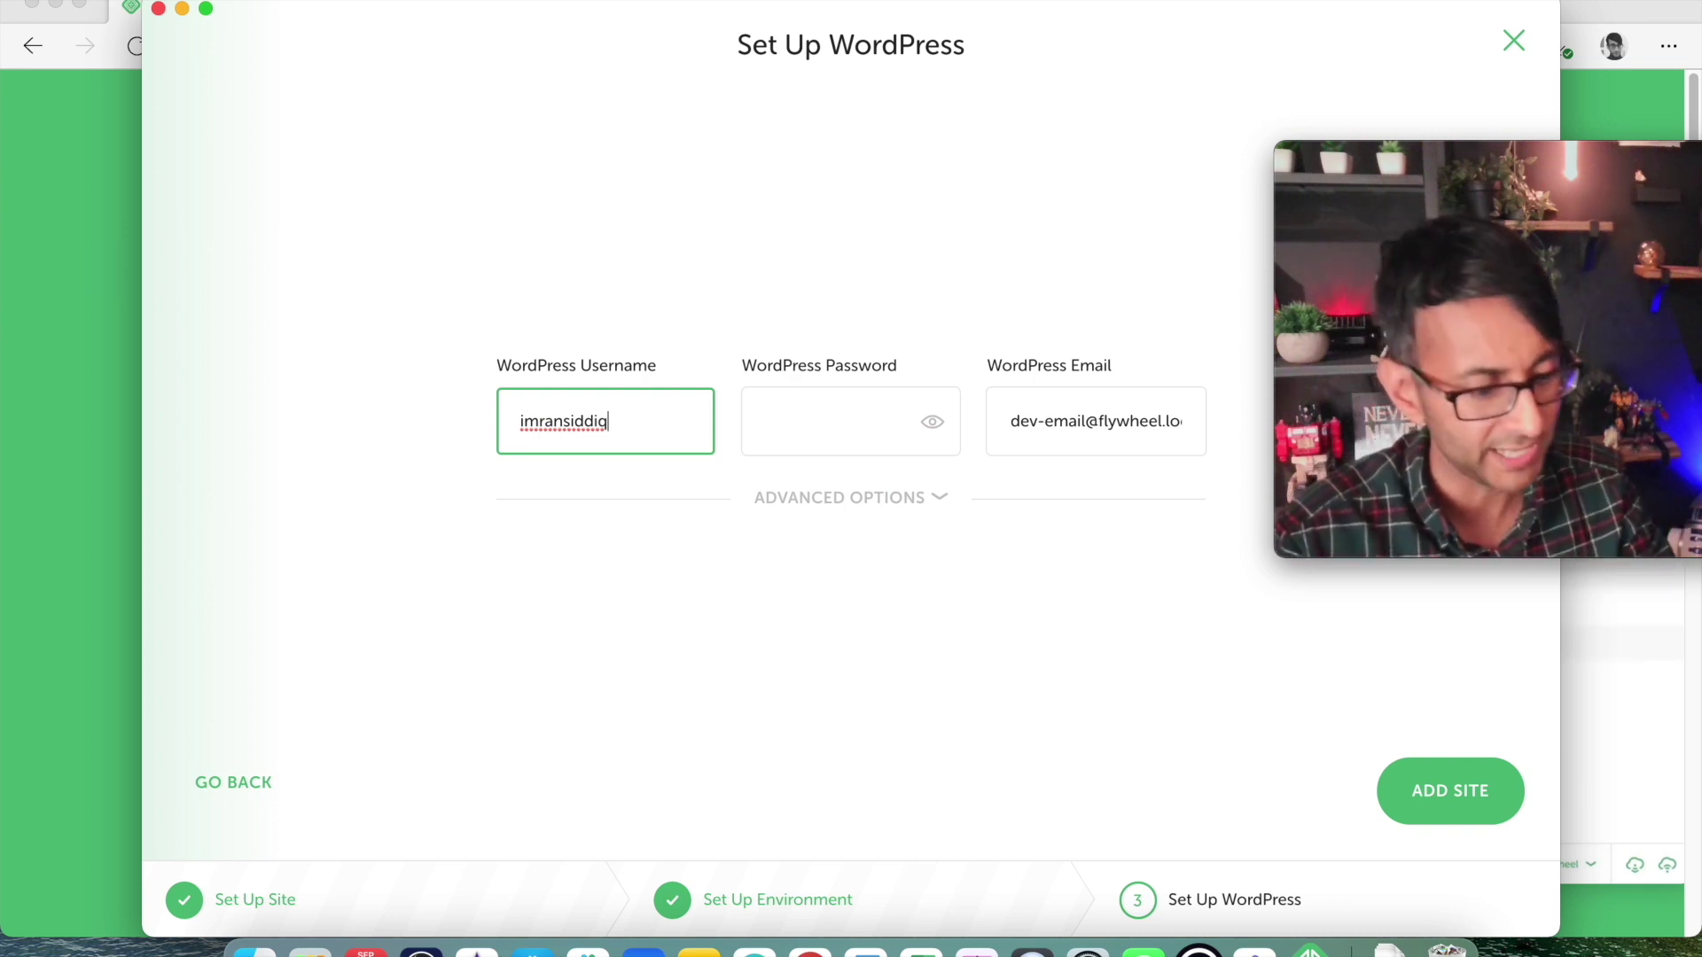
click(824, 421)
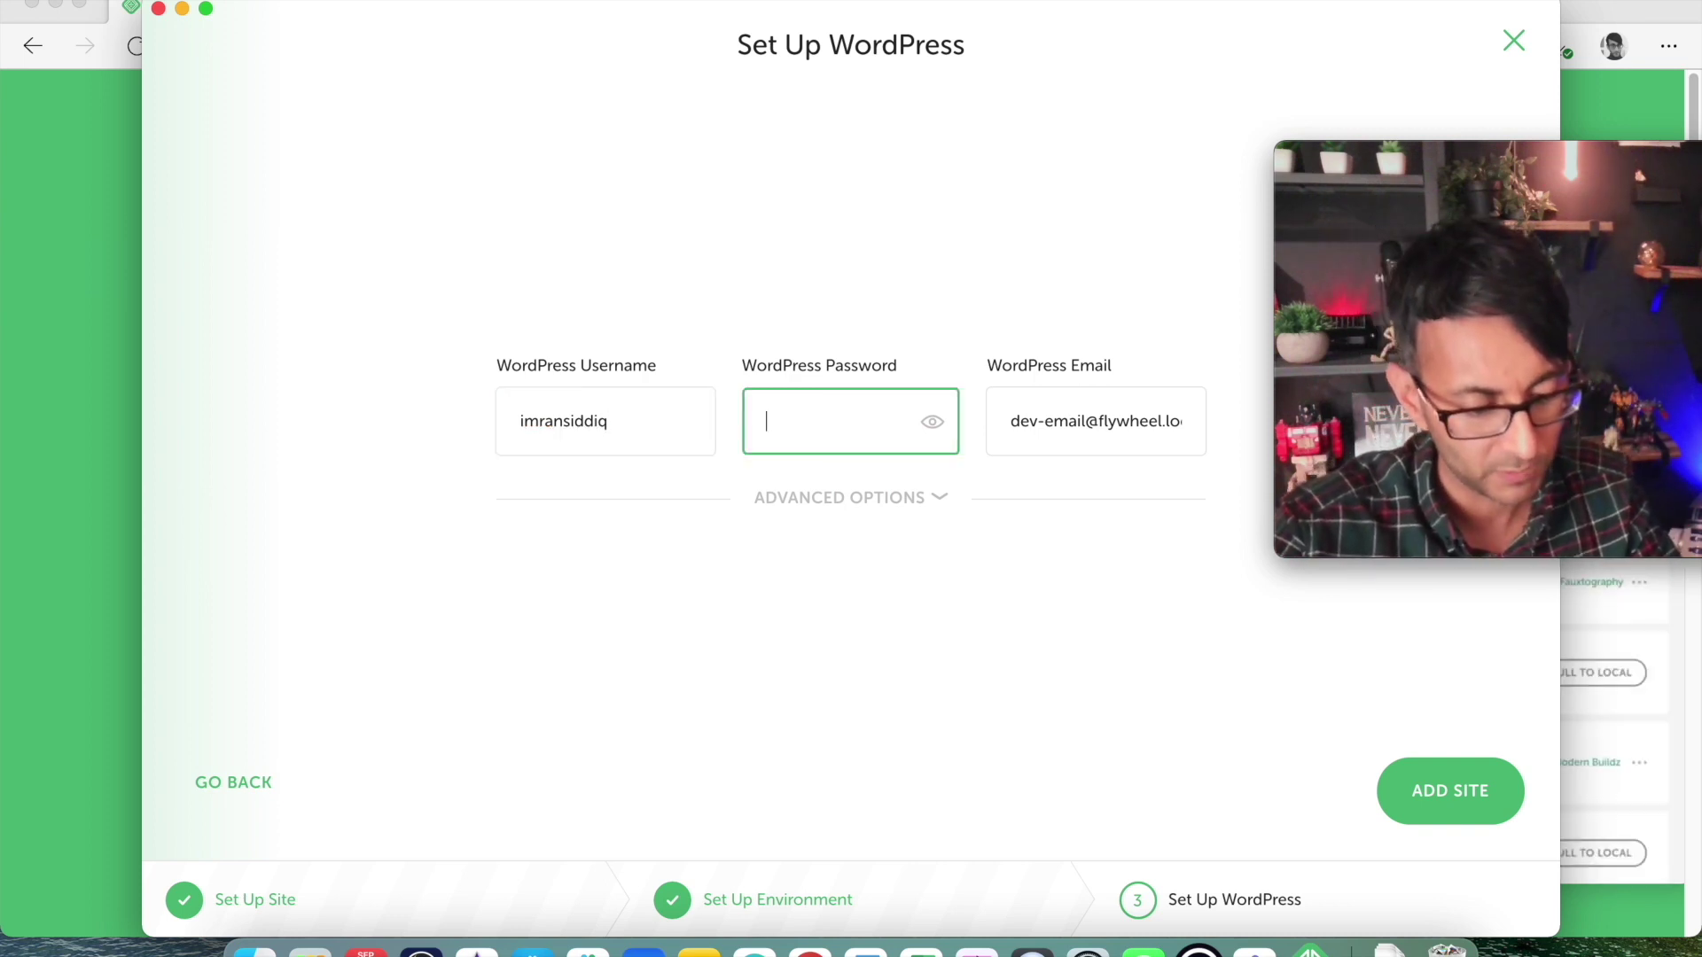
text(••••••••••••)
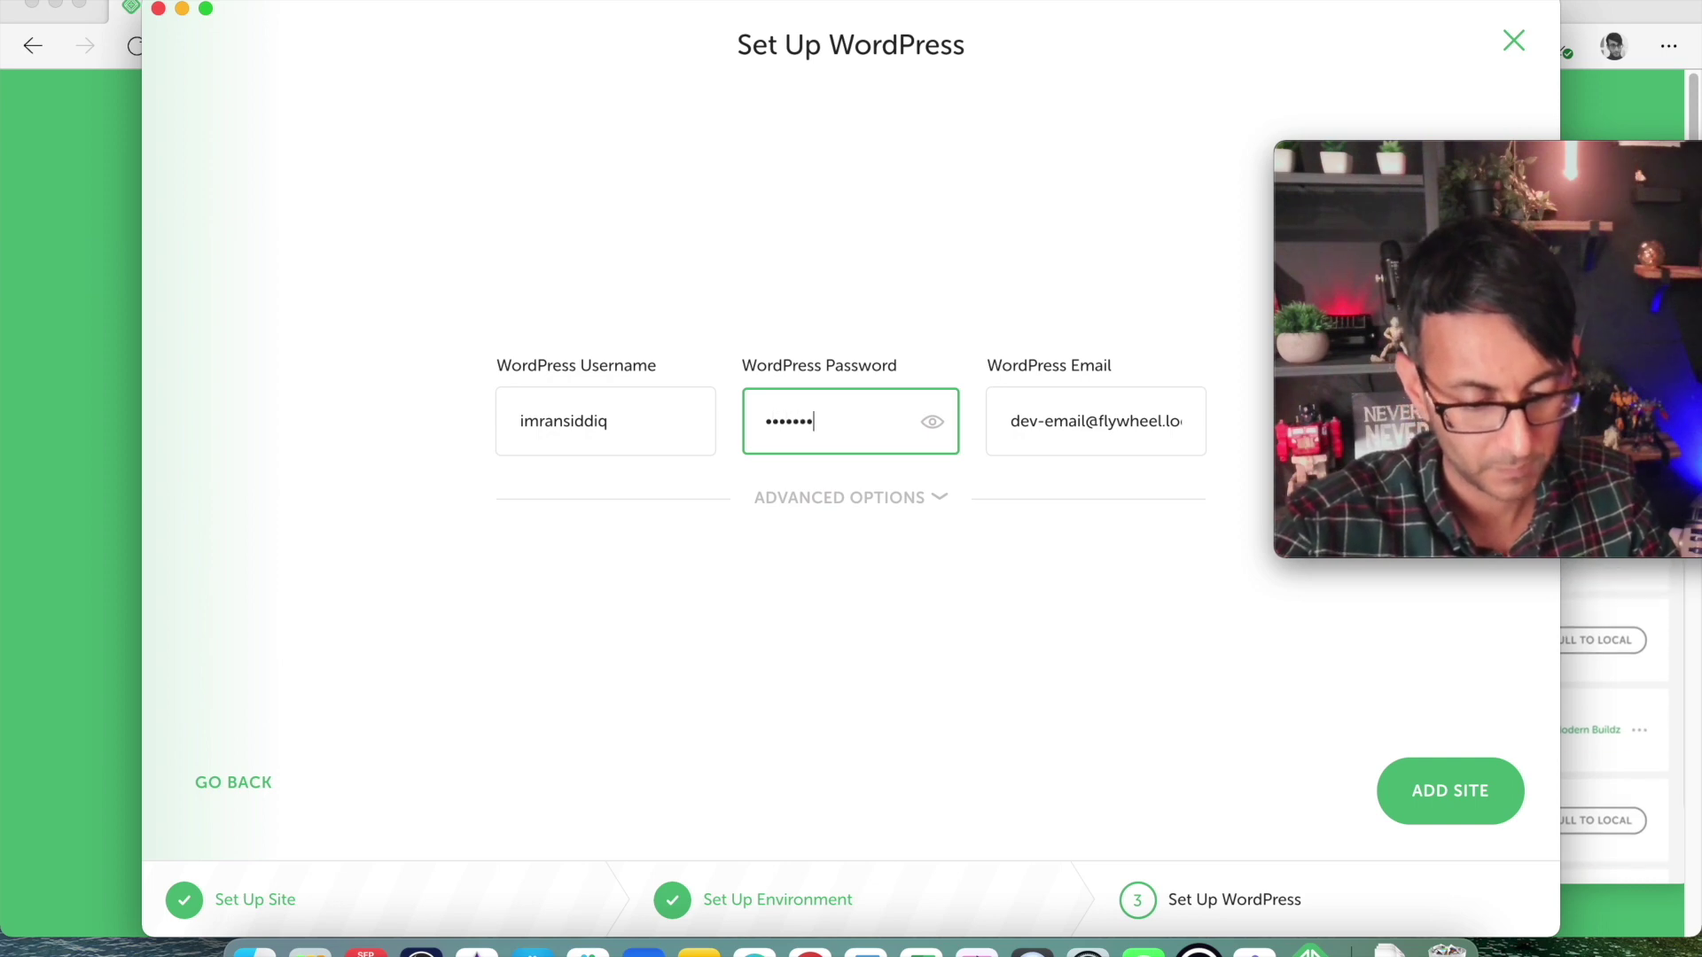
text(•)
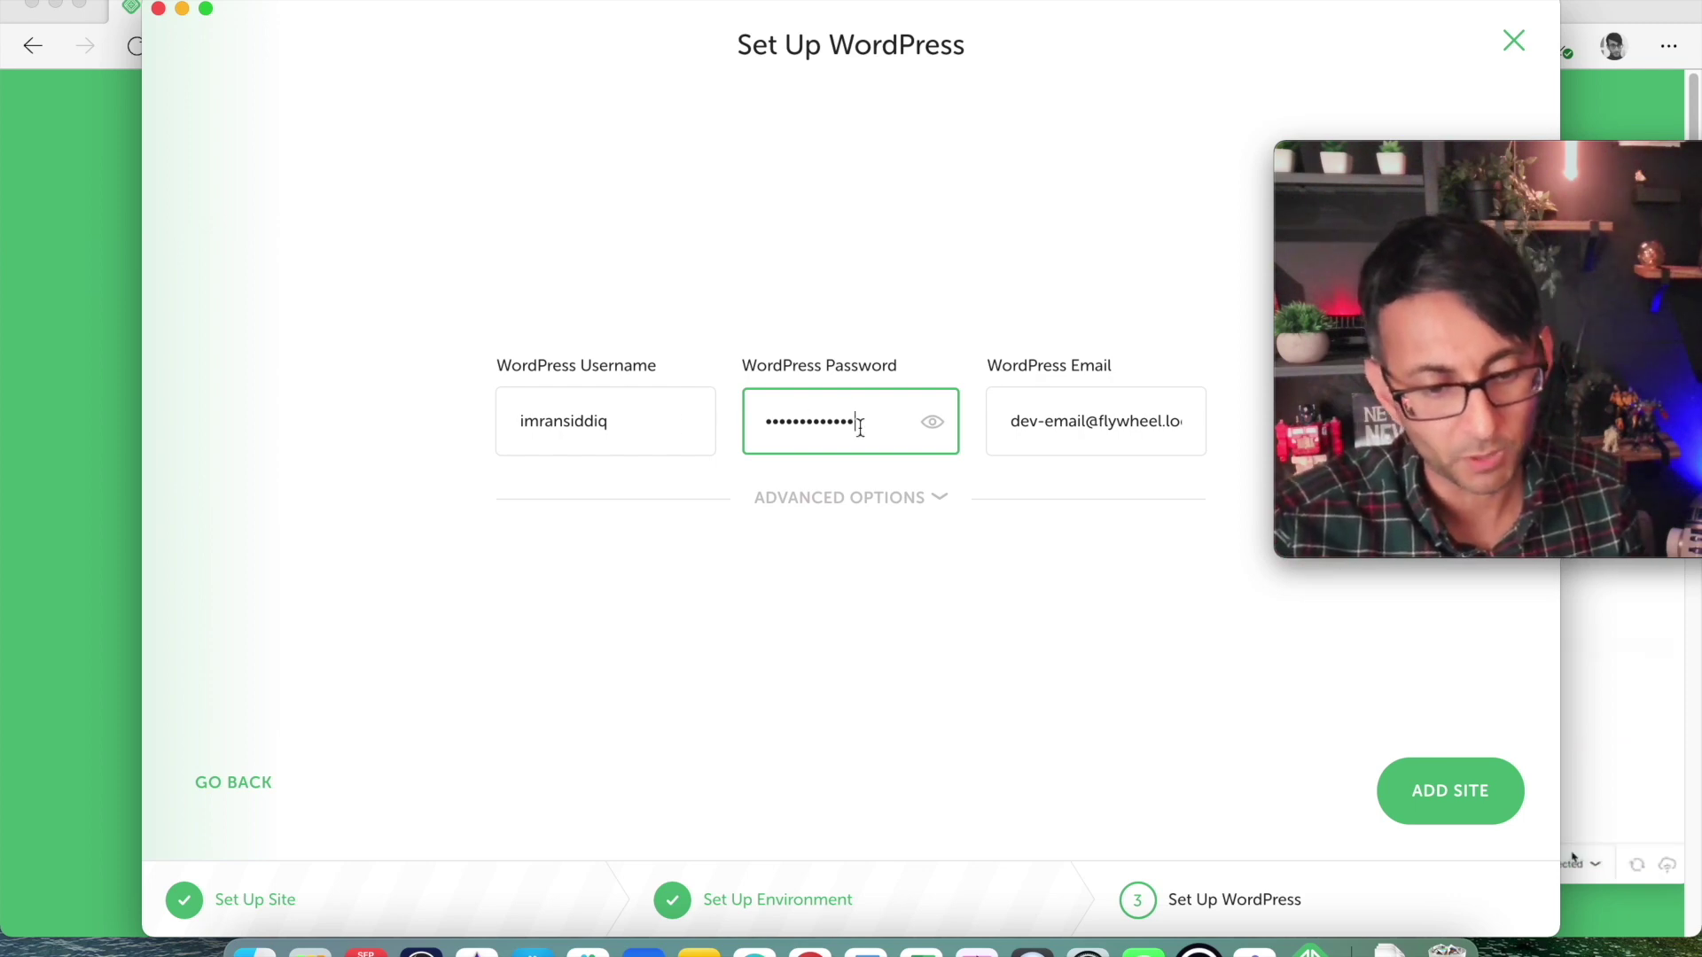
Replace the default admin e-mail with your own and confirm multisite stays at No.
click(1054, 416)
triple_click(1014, 409)
drag(1014, 409, 986, 419)
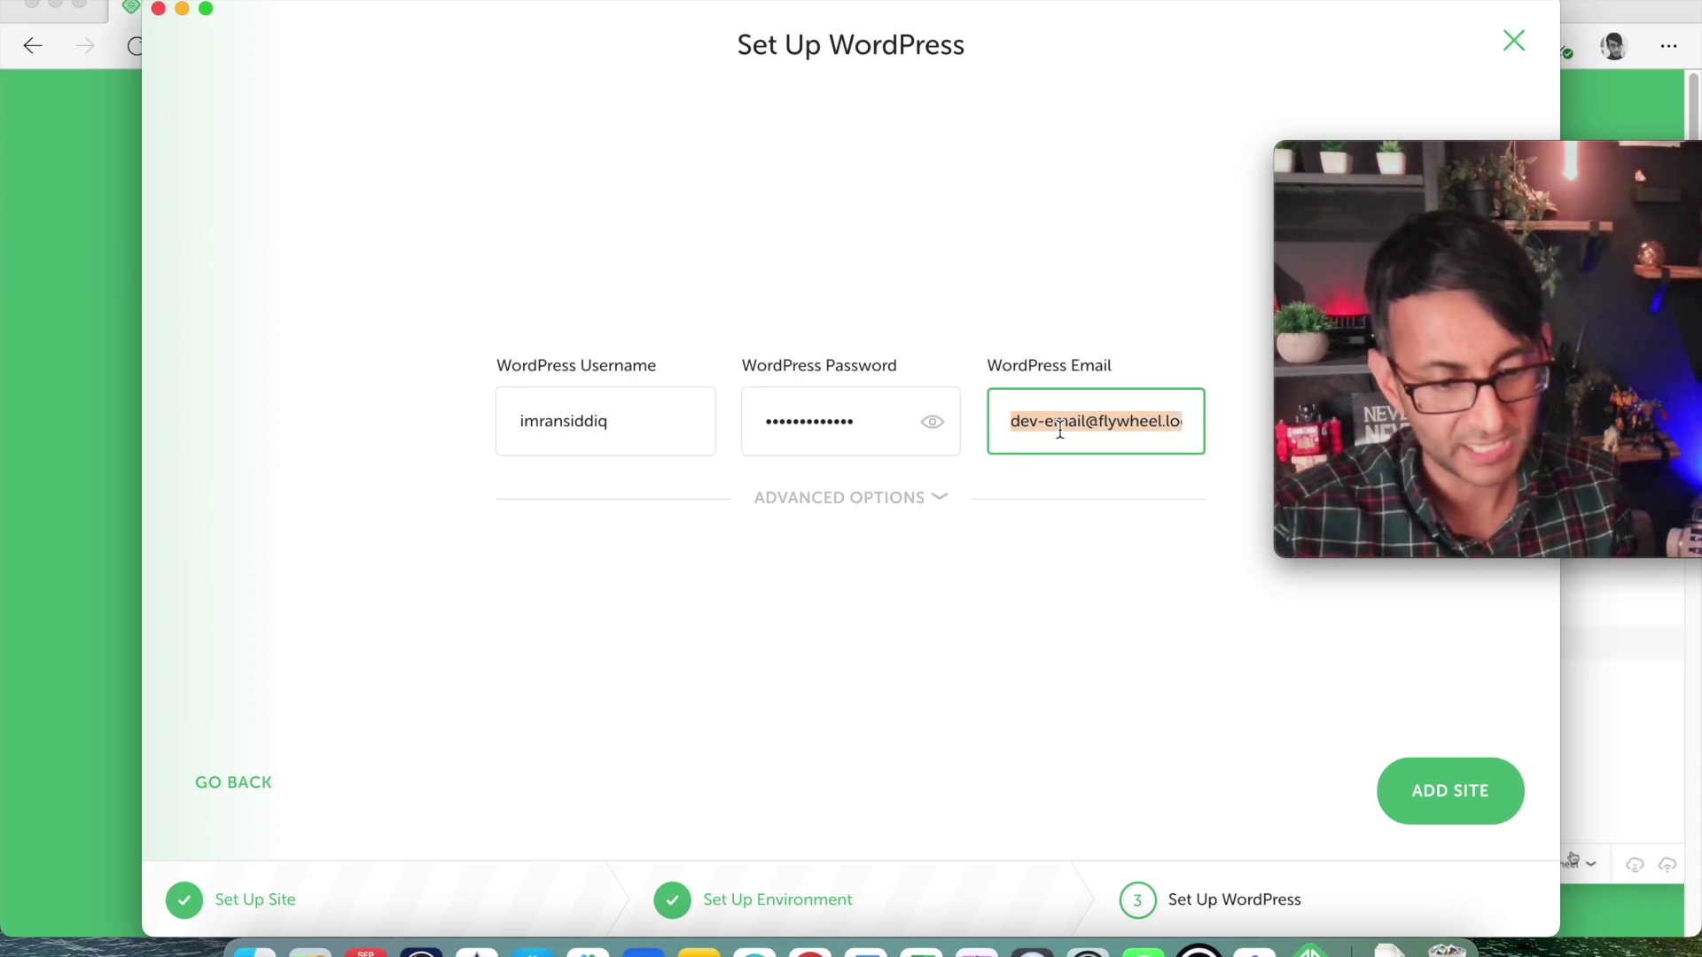
key(BackSpace)
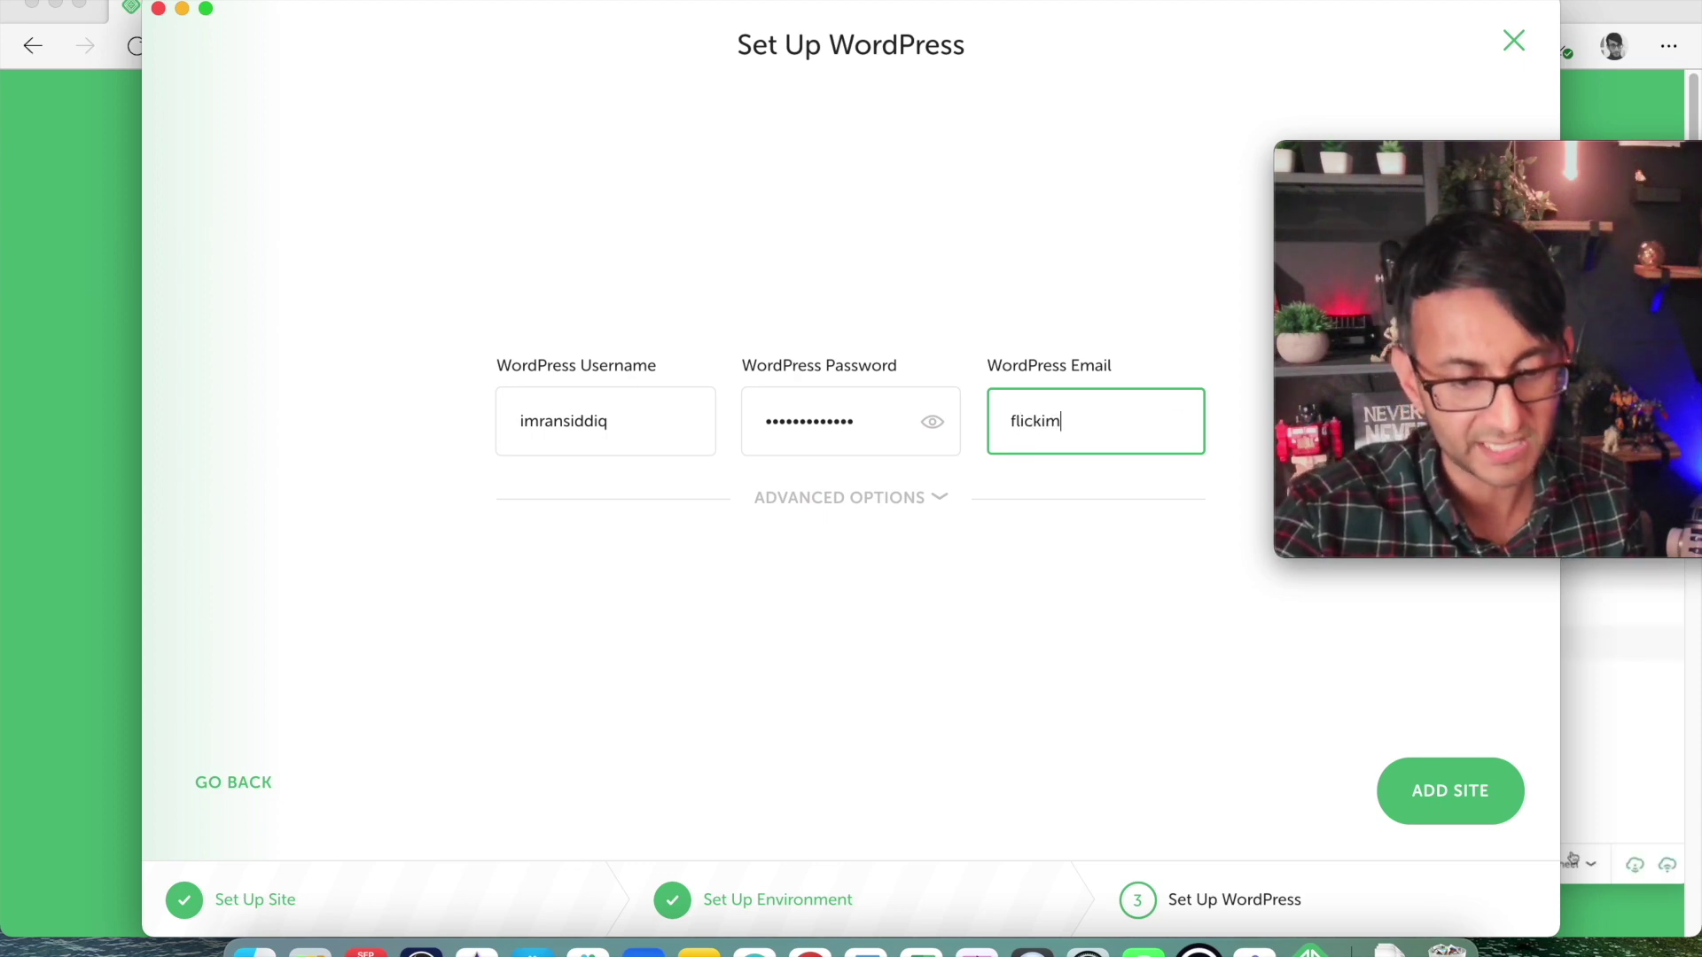
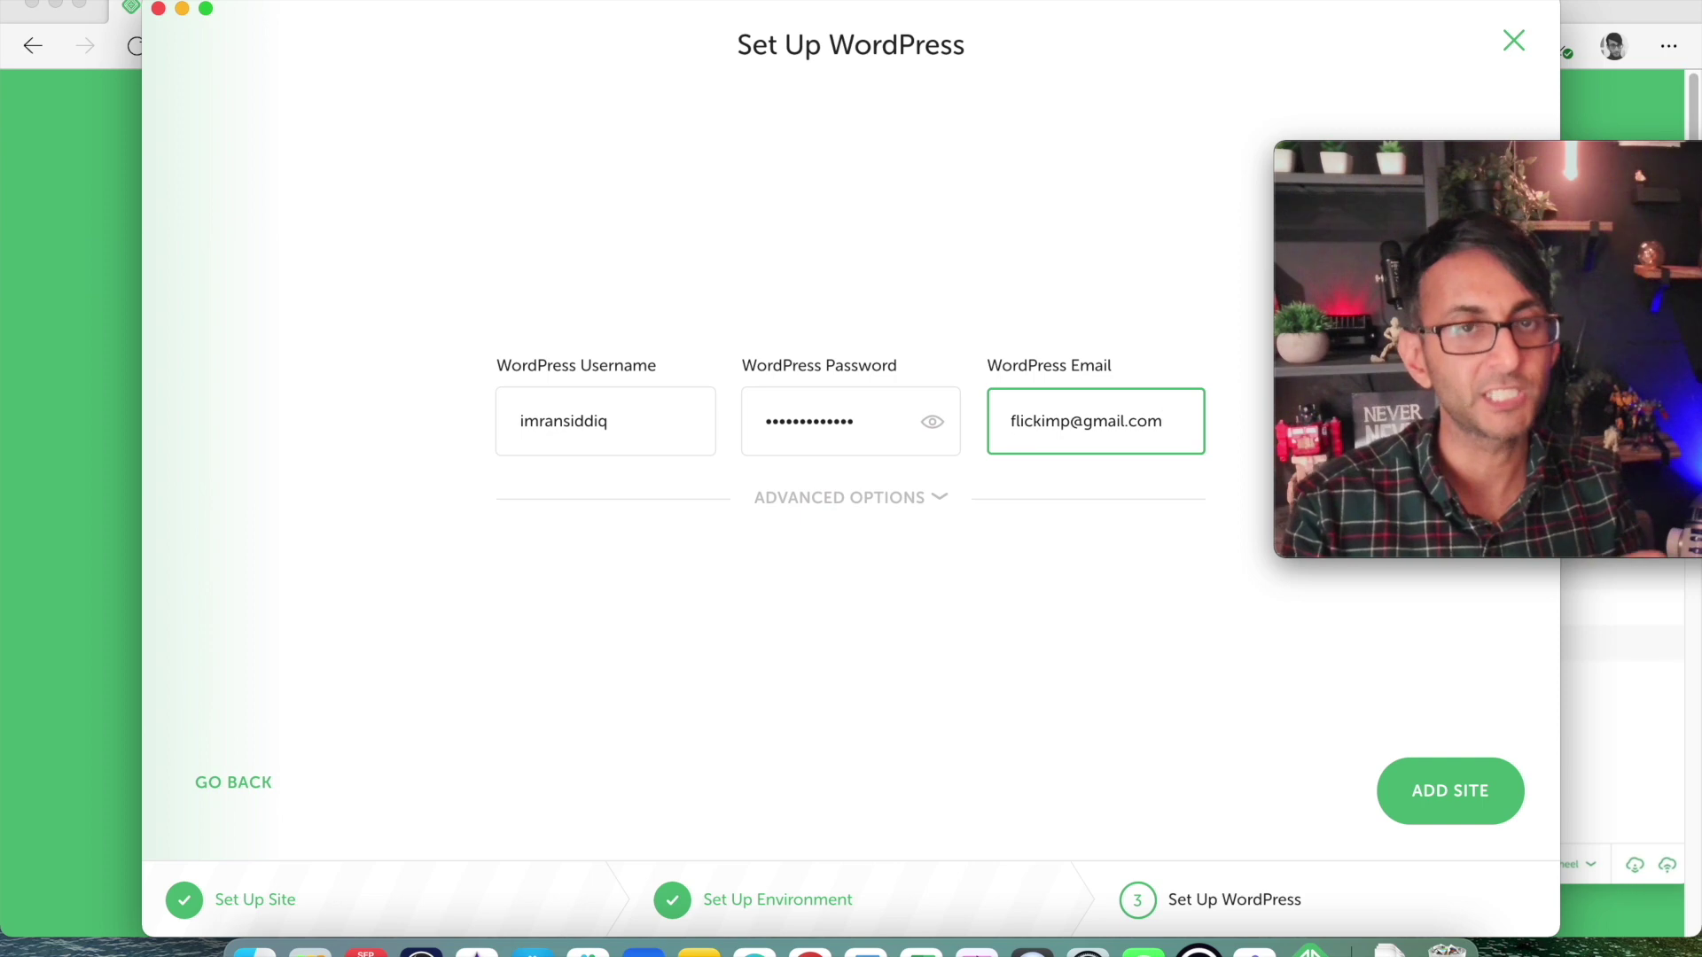
click(937, 502)
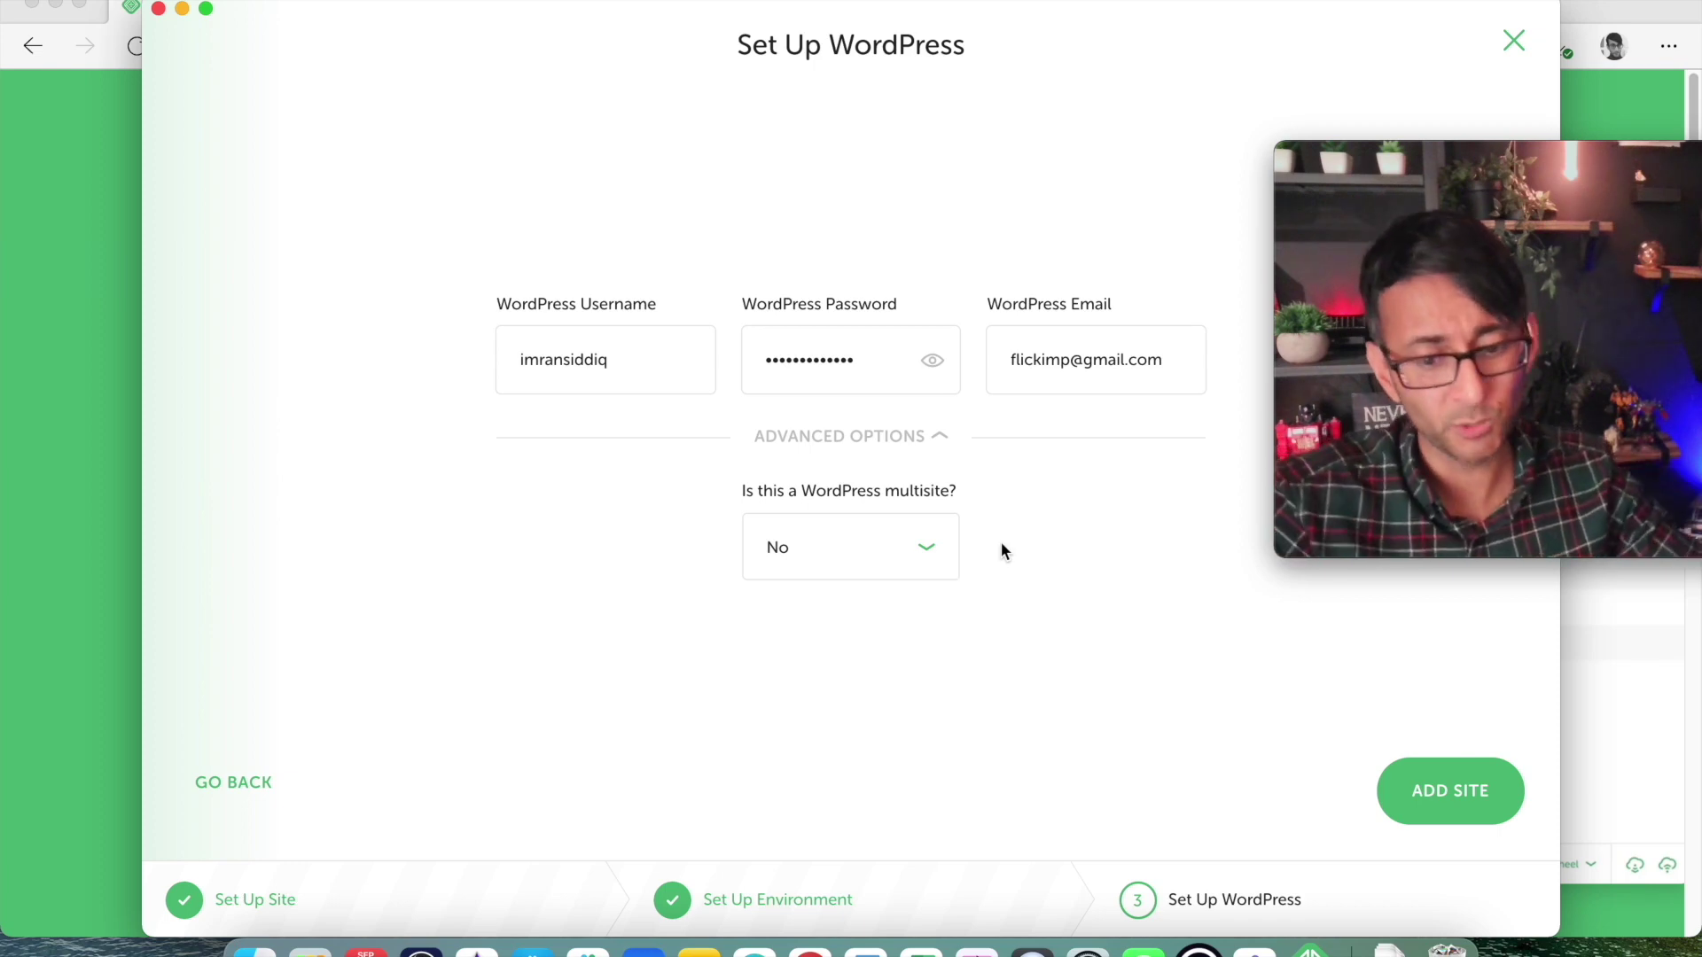
Add the WebSquad site, leave PHP at 7.3.5, and open its WordPress admin.
click(1450, 795)
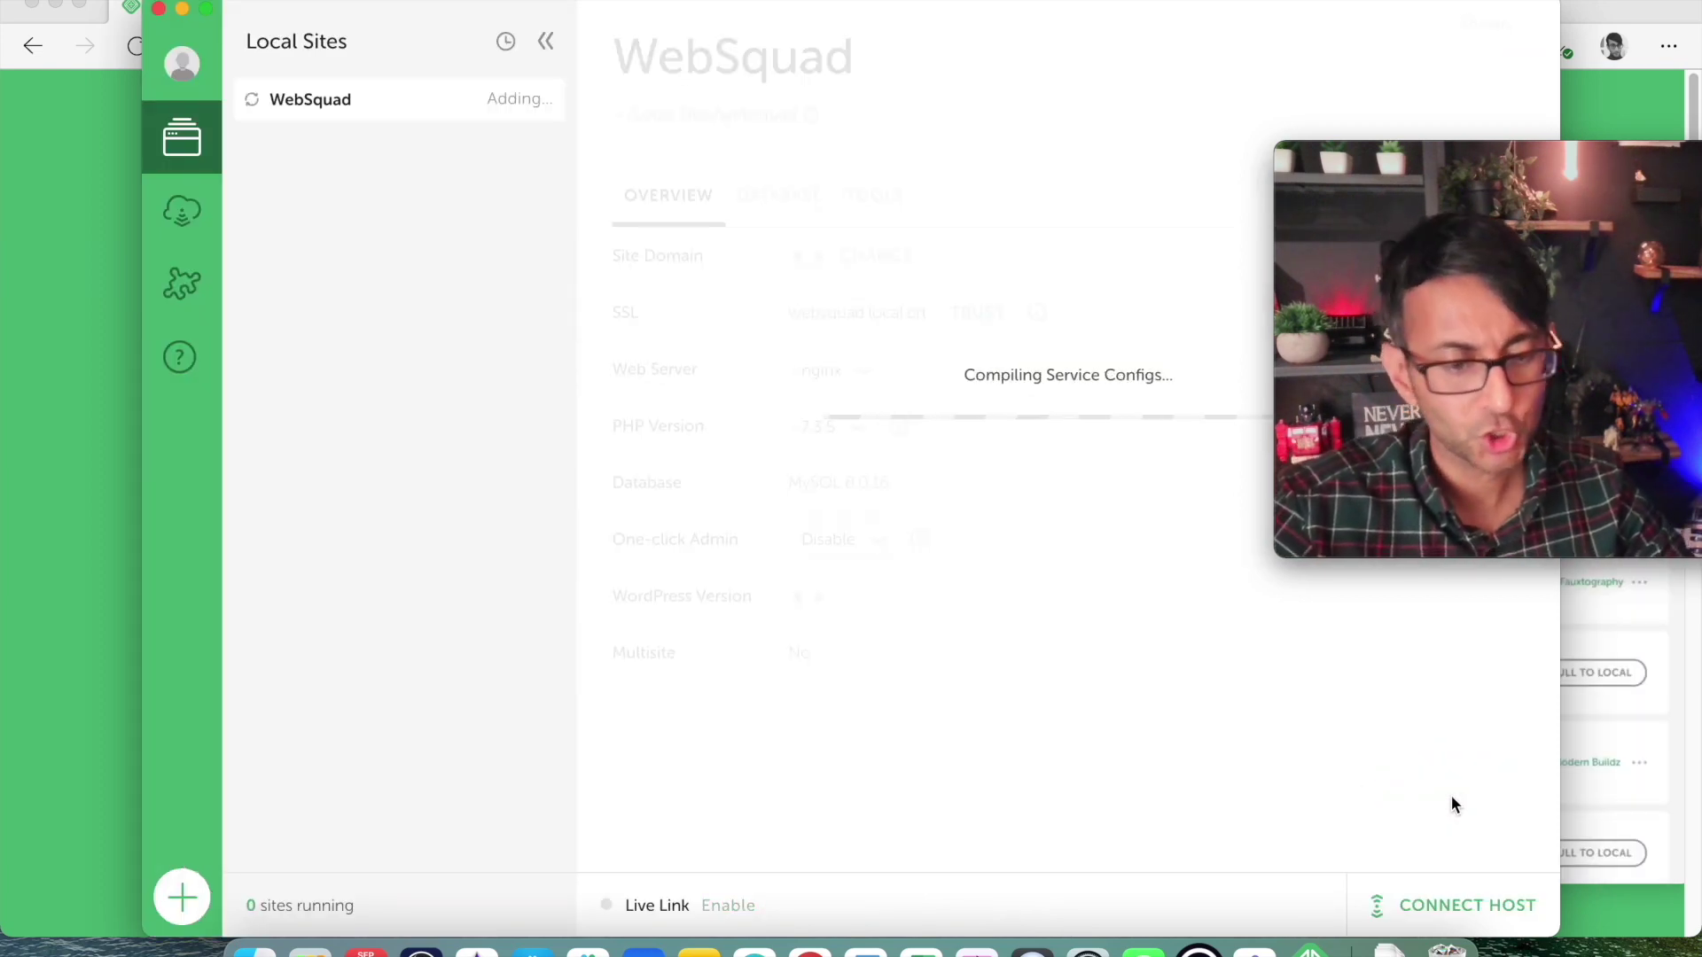
mouse_move(1625, 230)
drag(1597, 173, 1615, 545)
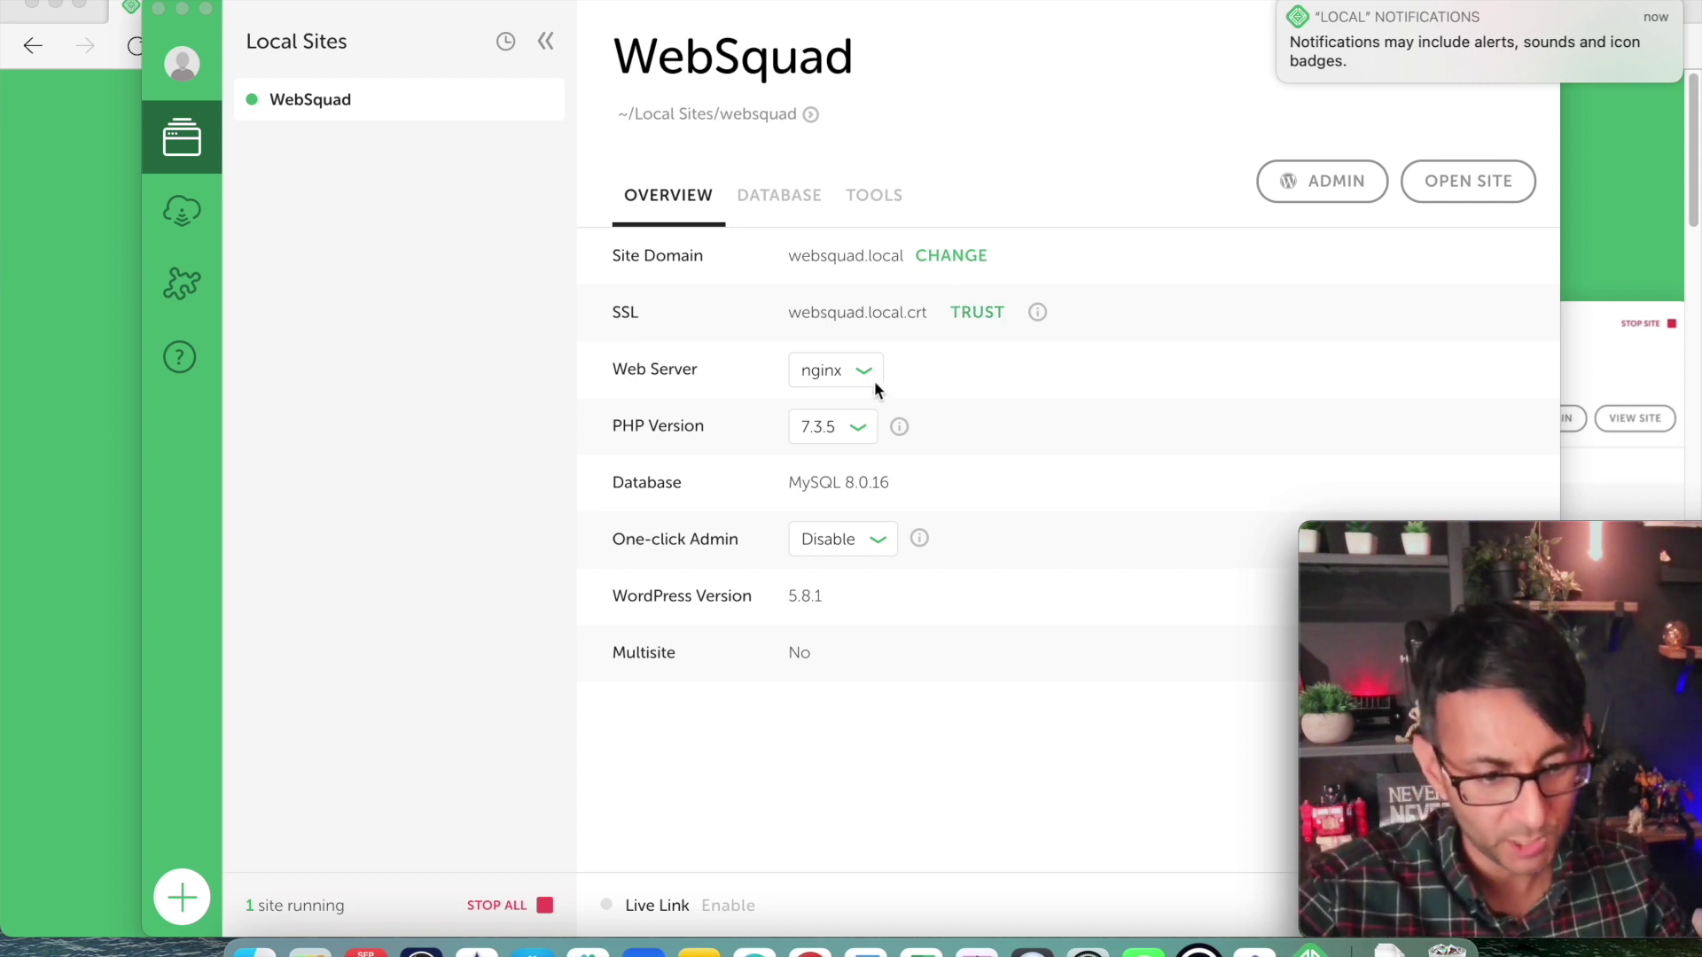
click(856, 428)
click(856, 428)
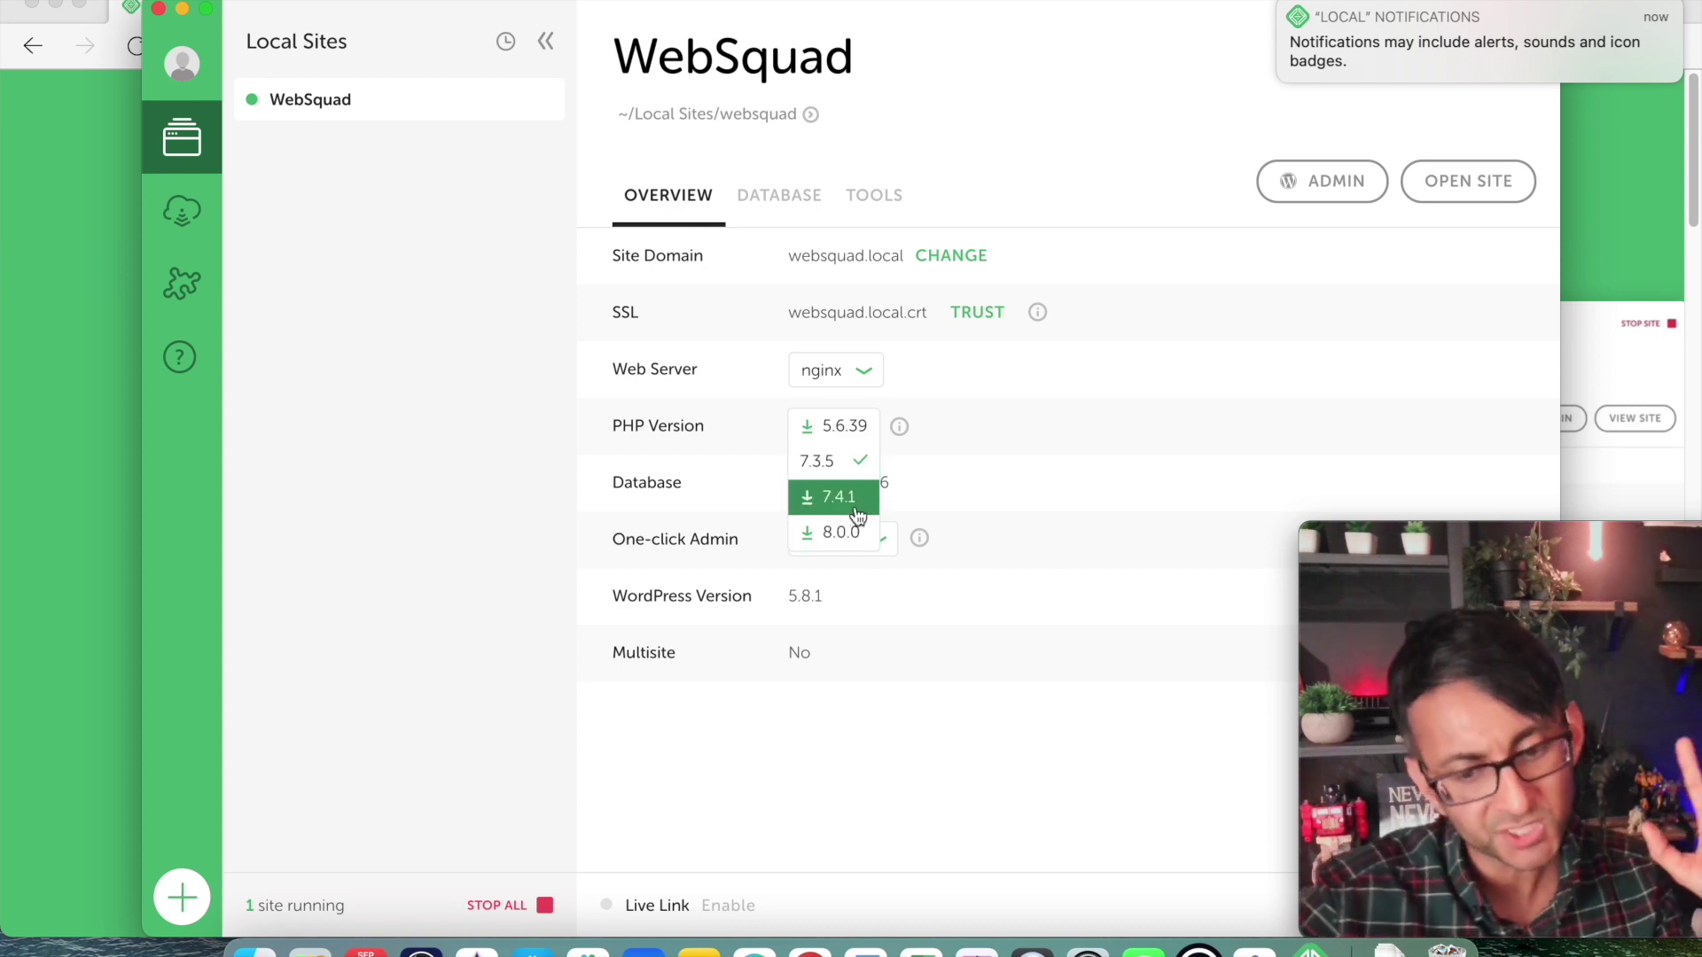
click(948, 470)
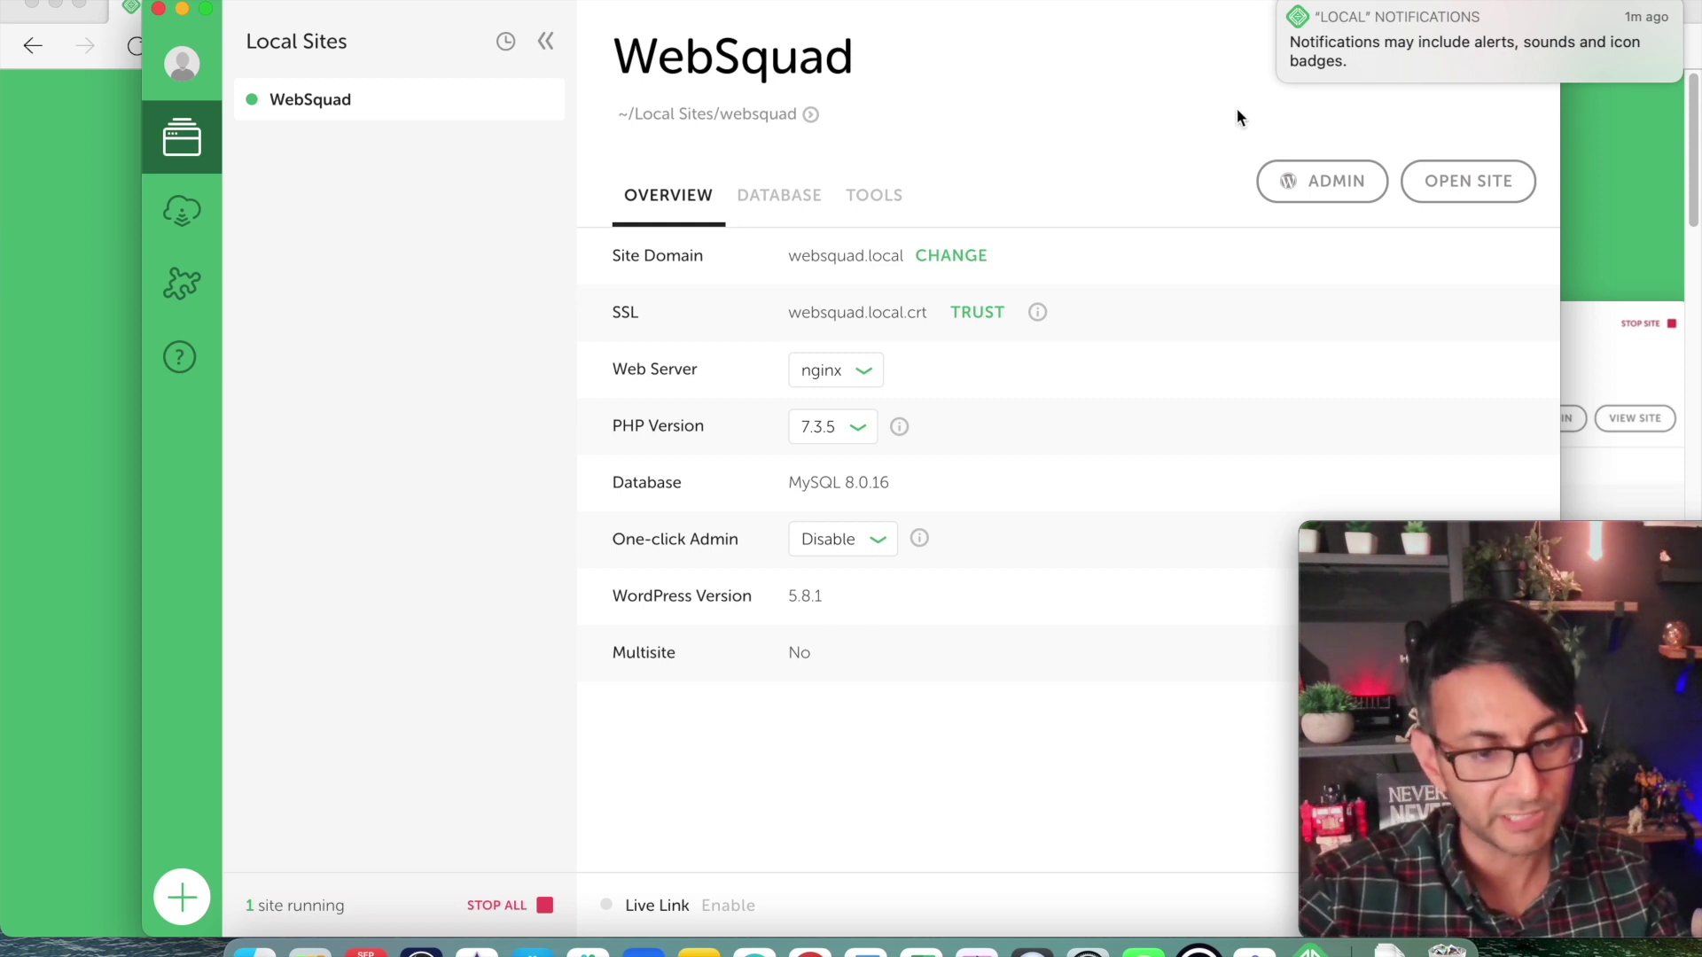
click(1352, 186)
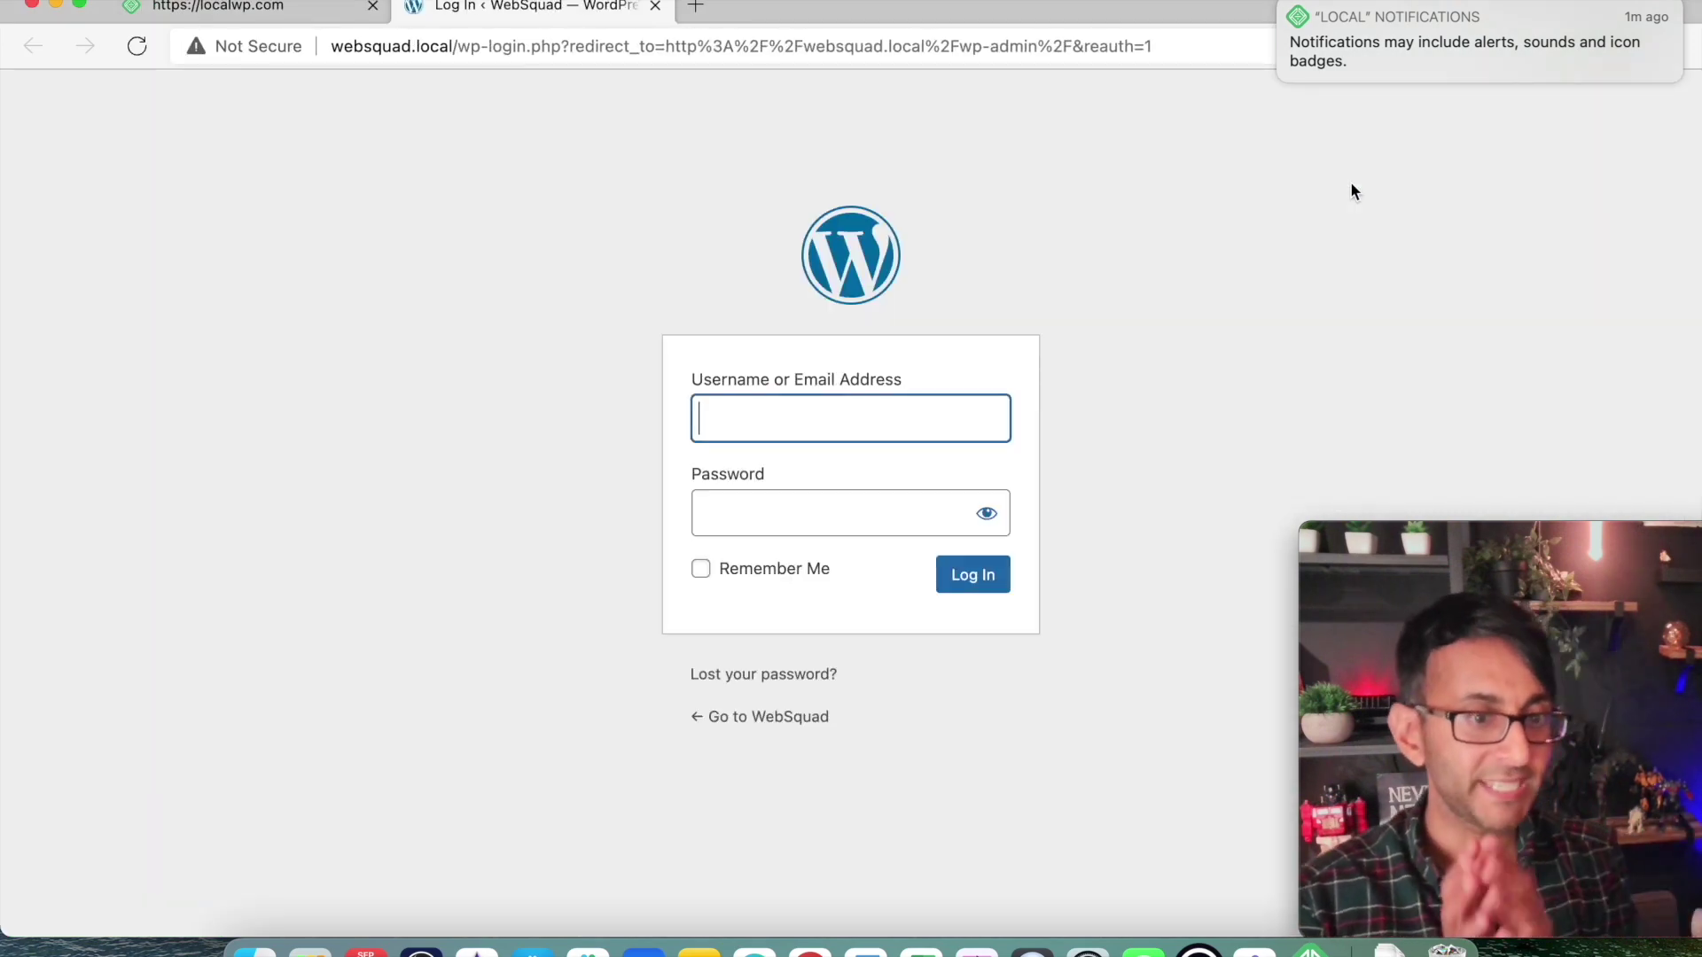
Point the browser to websquad.local/wp-admin.
click(465, 49)
drag(464, 49, 1060, 86)
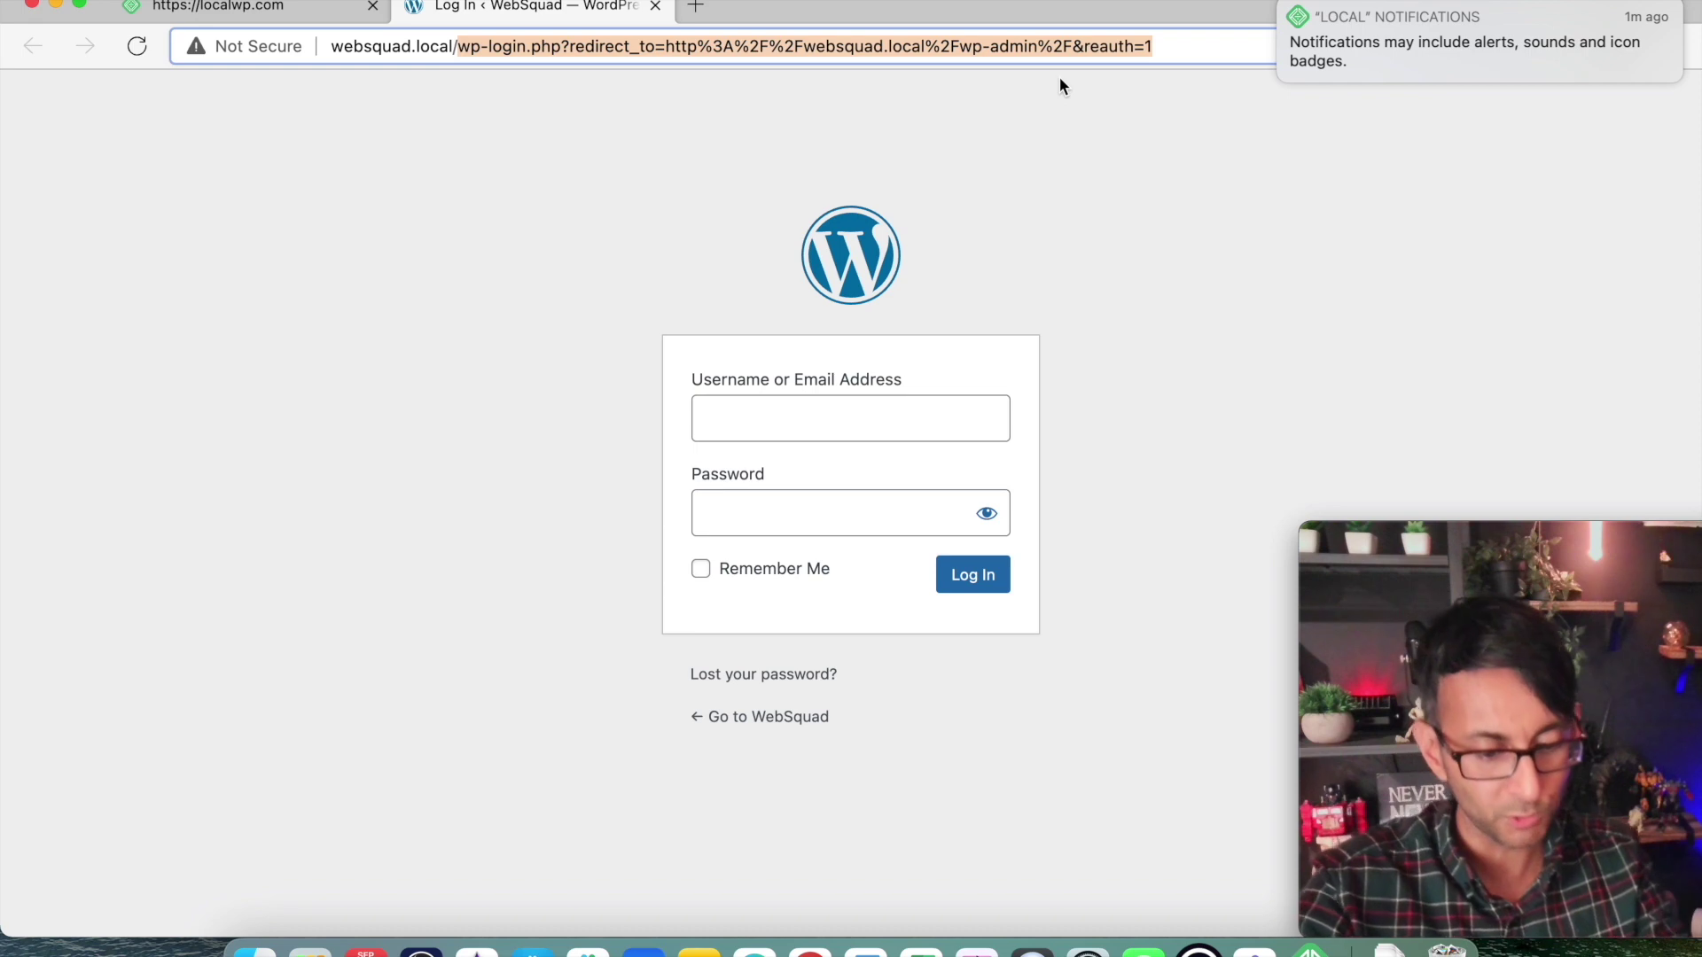
text(wp-admin)
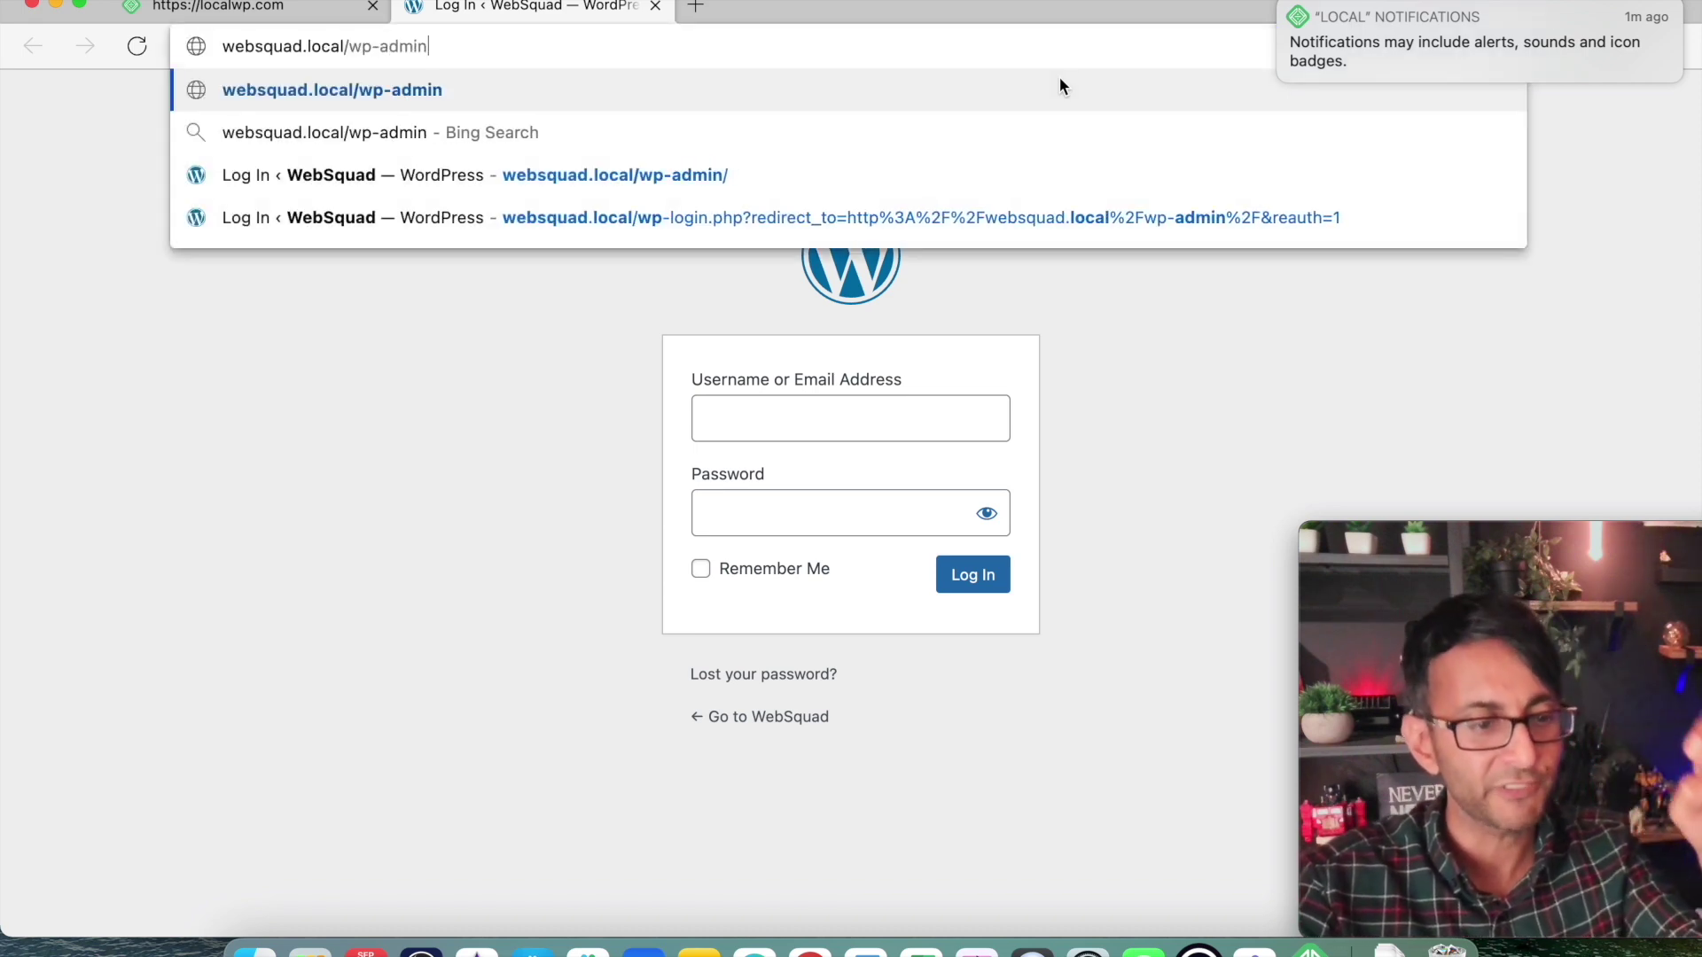
key(Return)
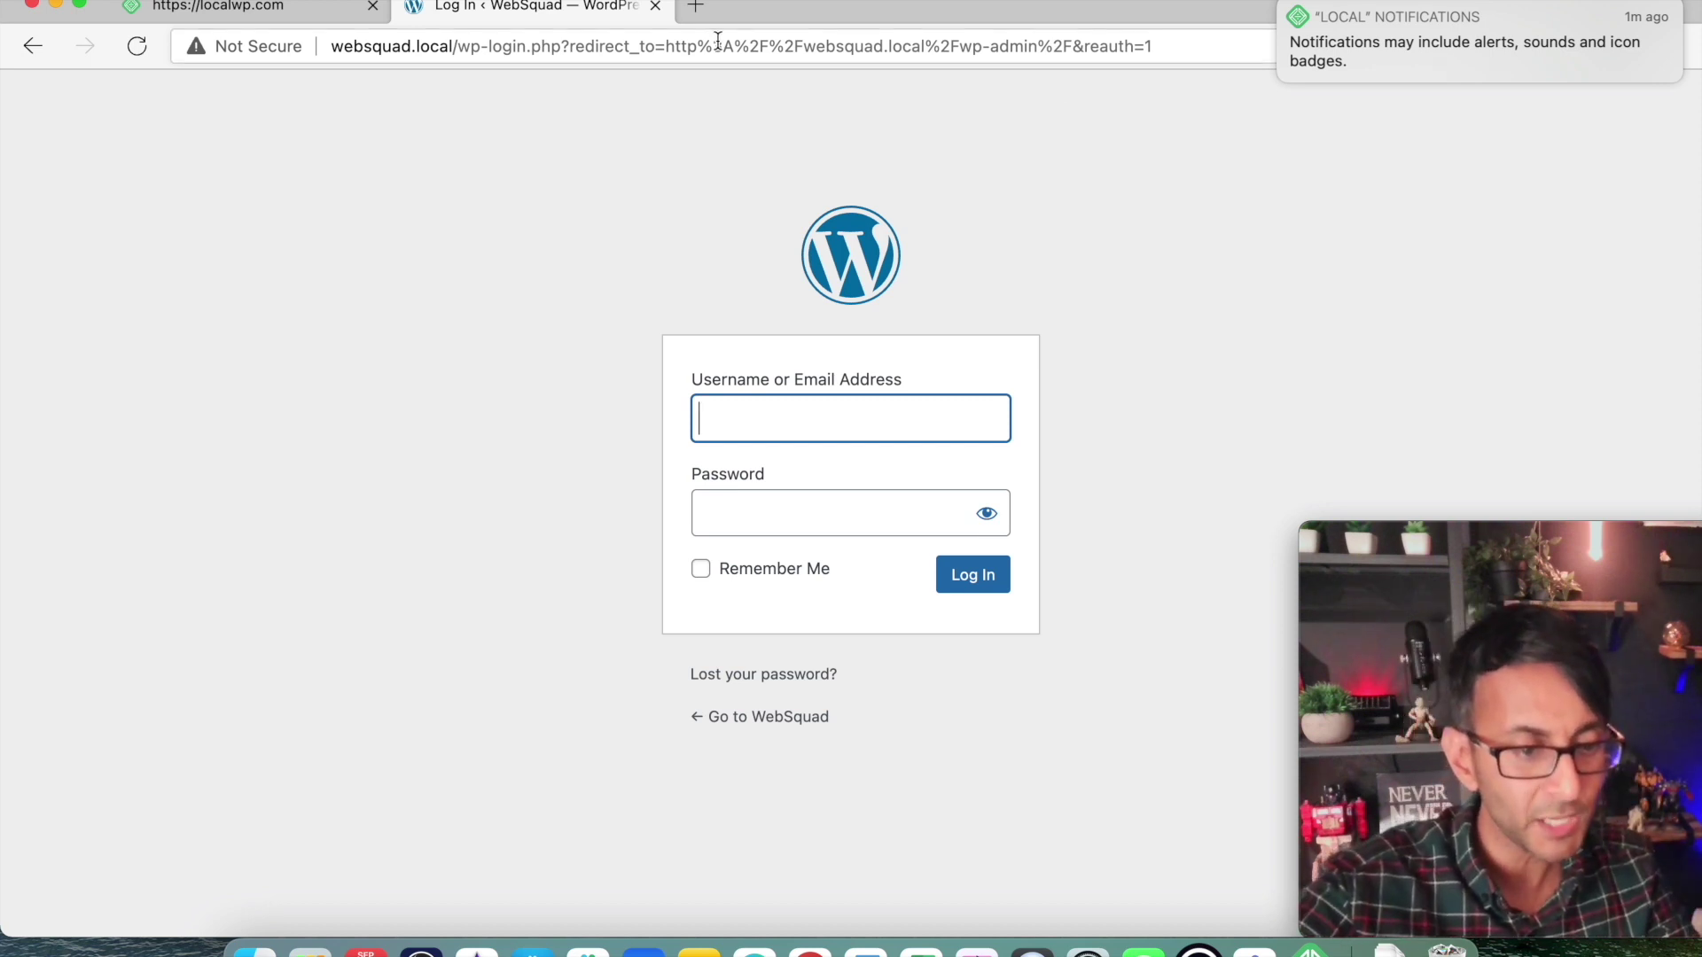
drag(564, 46, 1329, 59)
key(BackSpace)
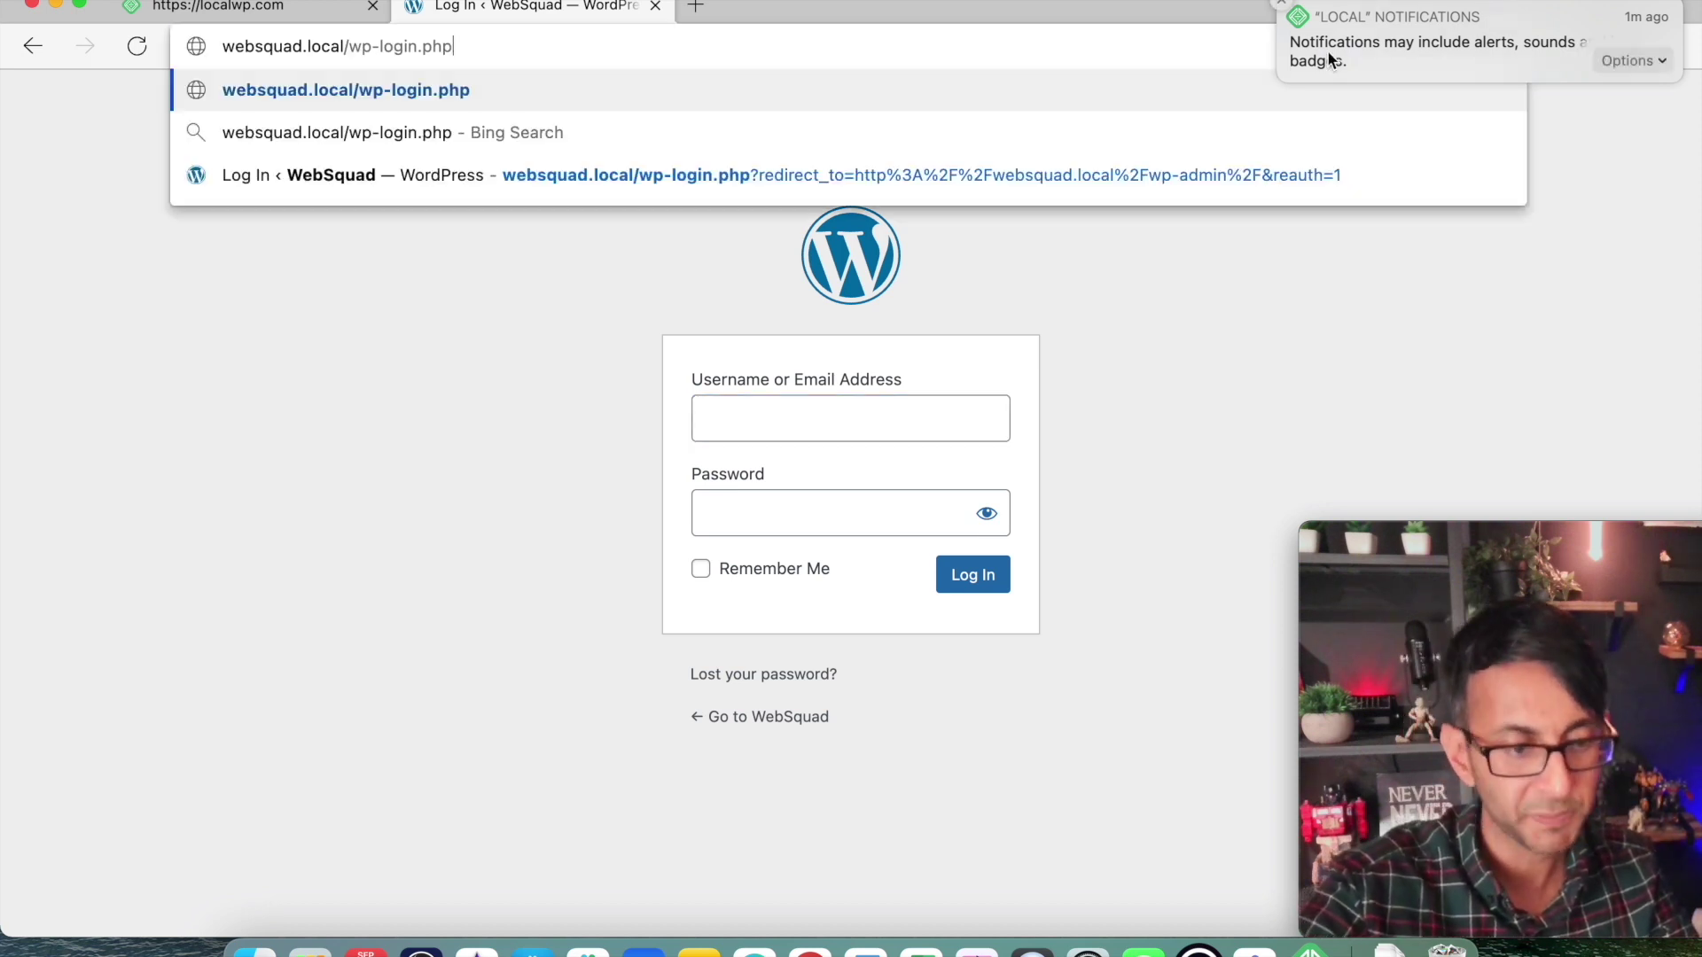
key(BackSpace)
key(BackSpace)
key(BackSpace)
key(BackSpace)
key(BackSpace)
key(BackSpace)
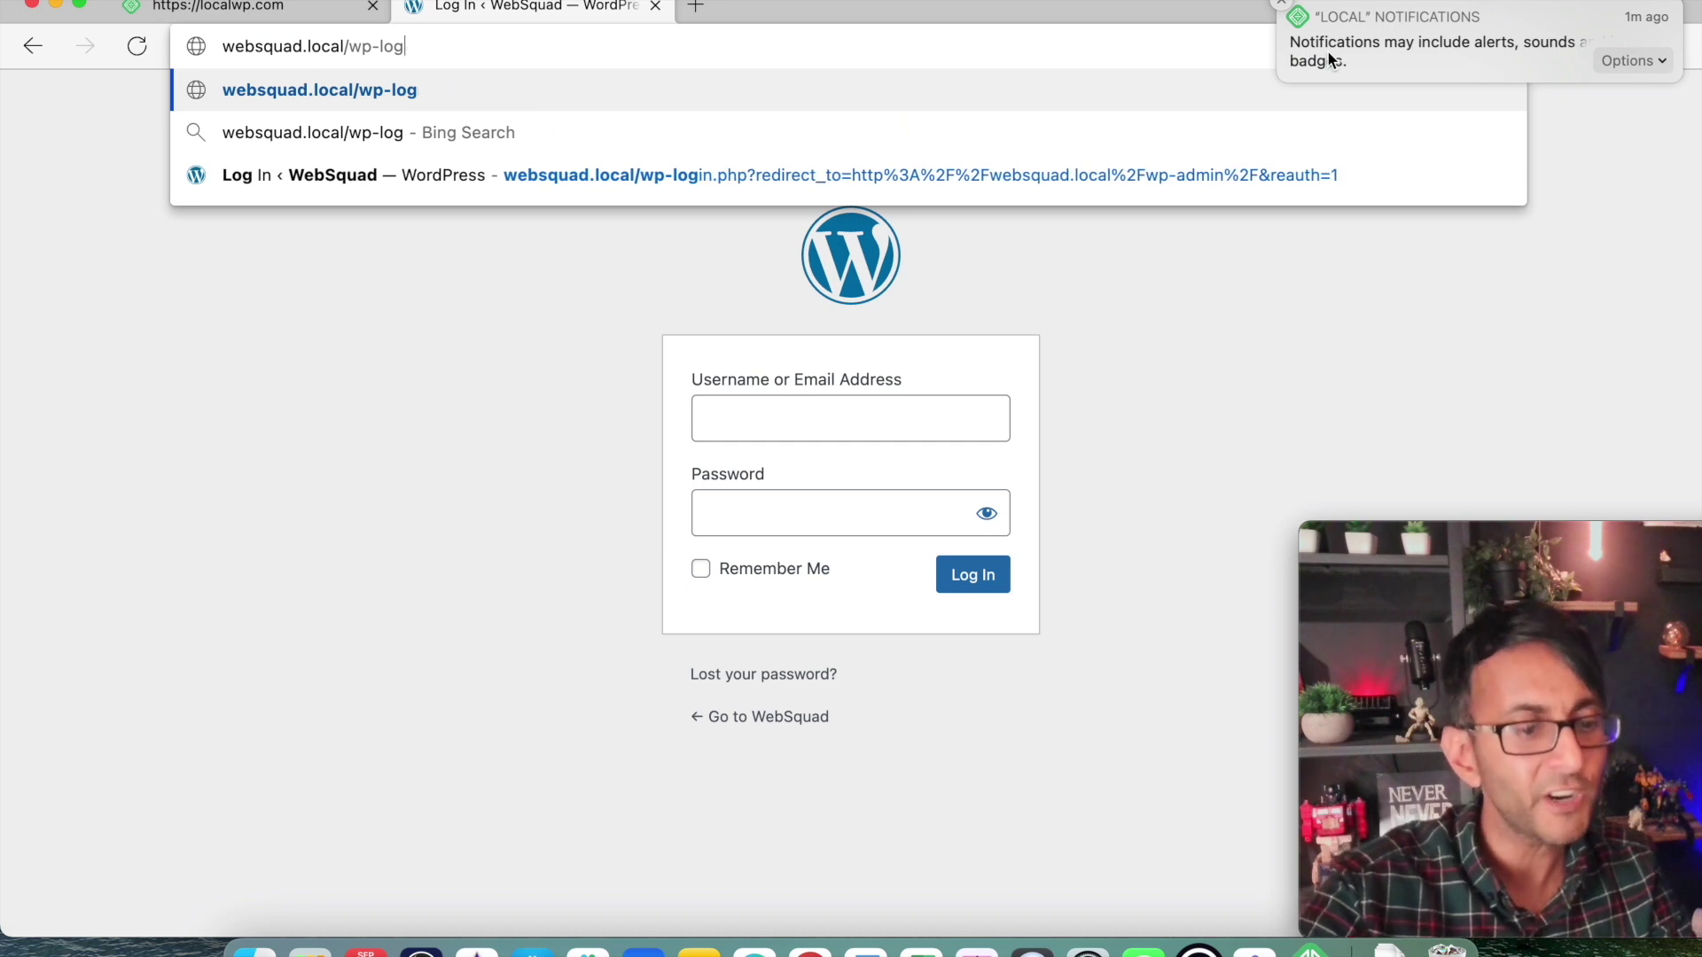
key(BackSpace)
key(BackSpace)
key(BackSpace)
text(admin)
key(Return)
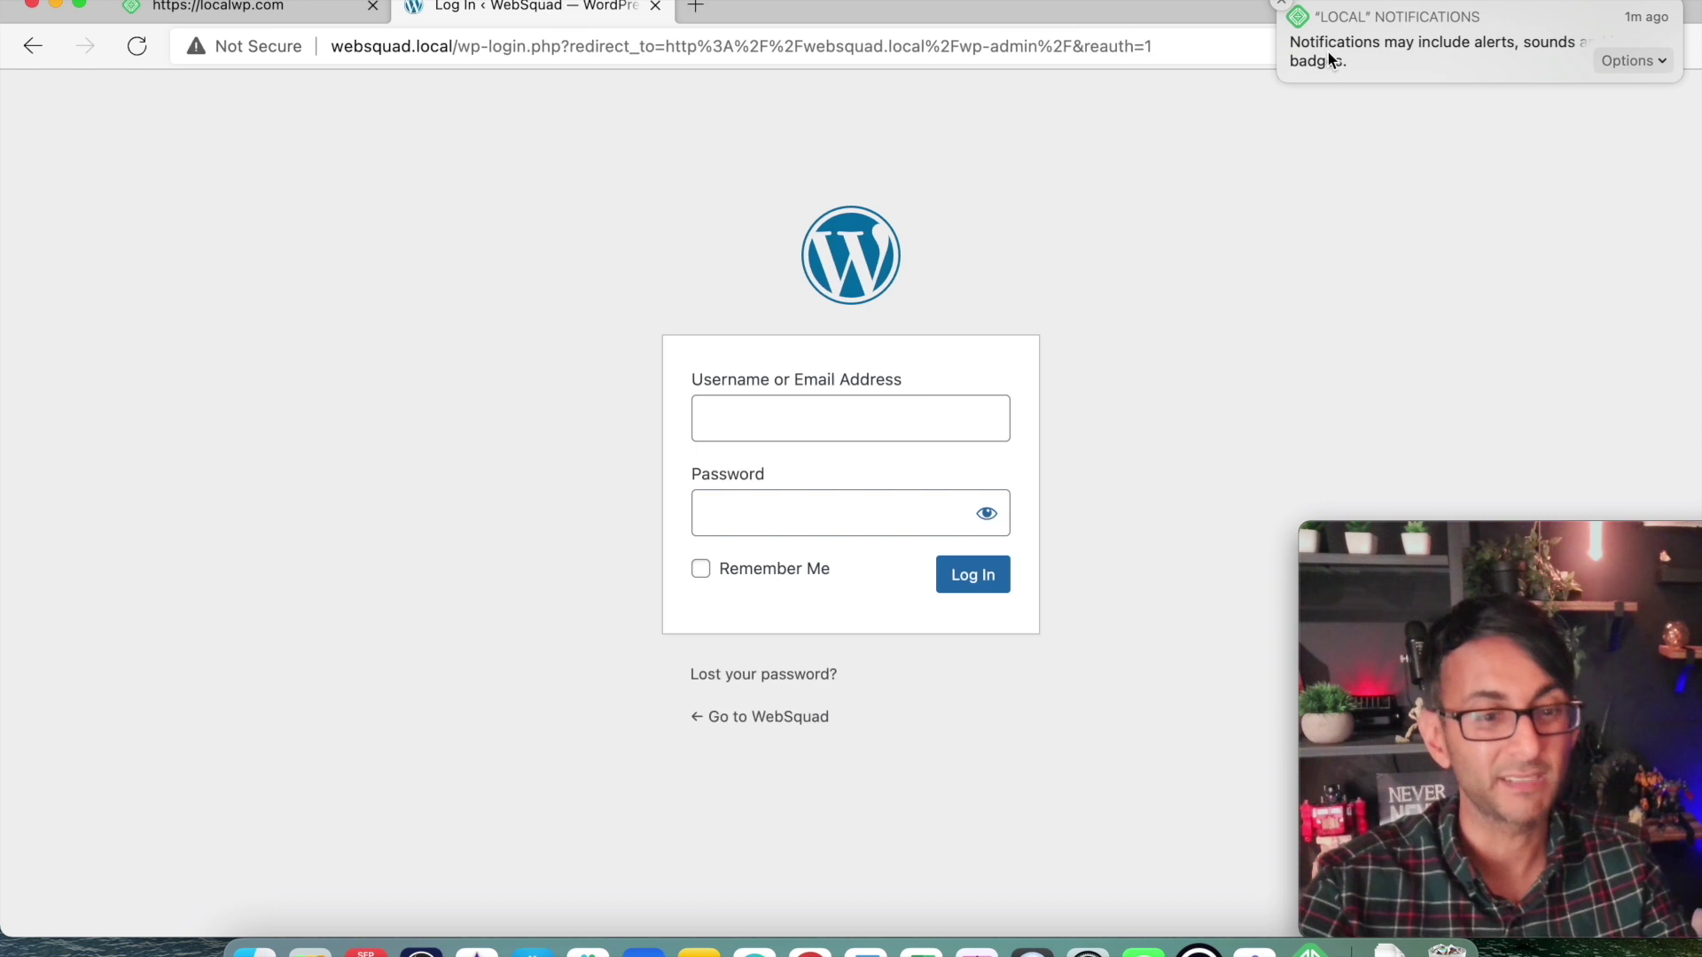
Log in with the admin username and password and let Edge save the password.
click(968, 417)
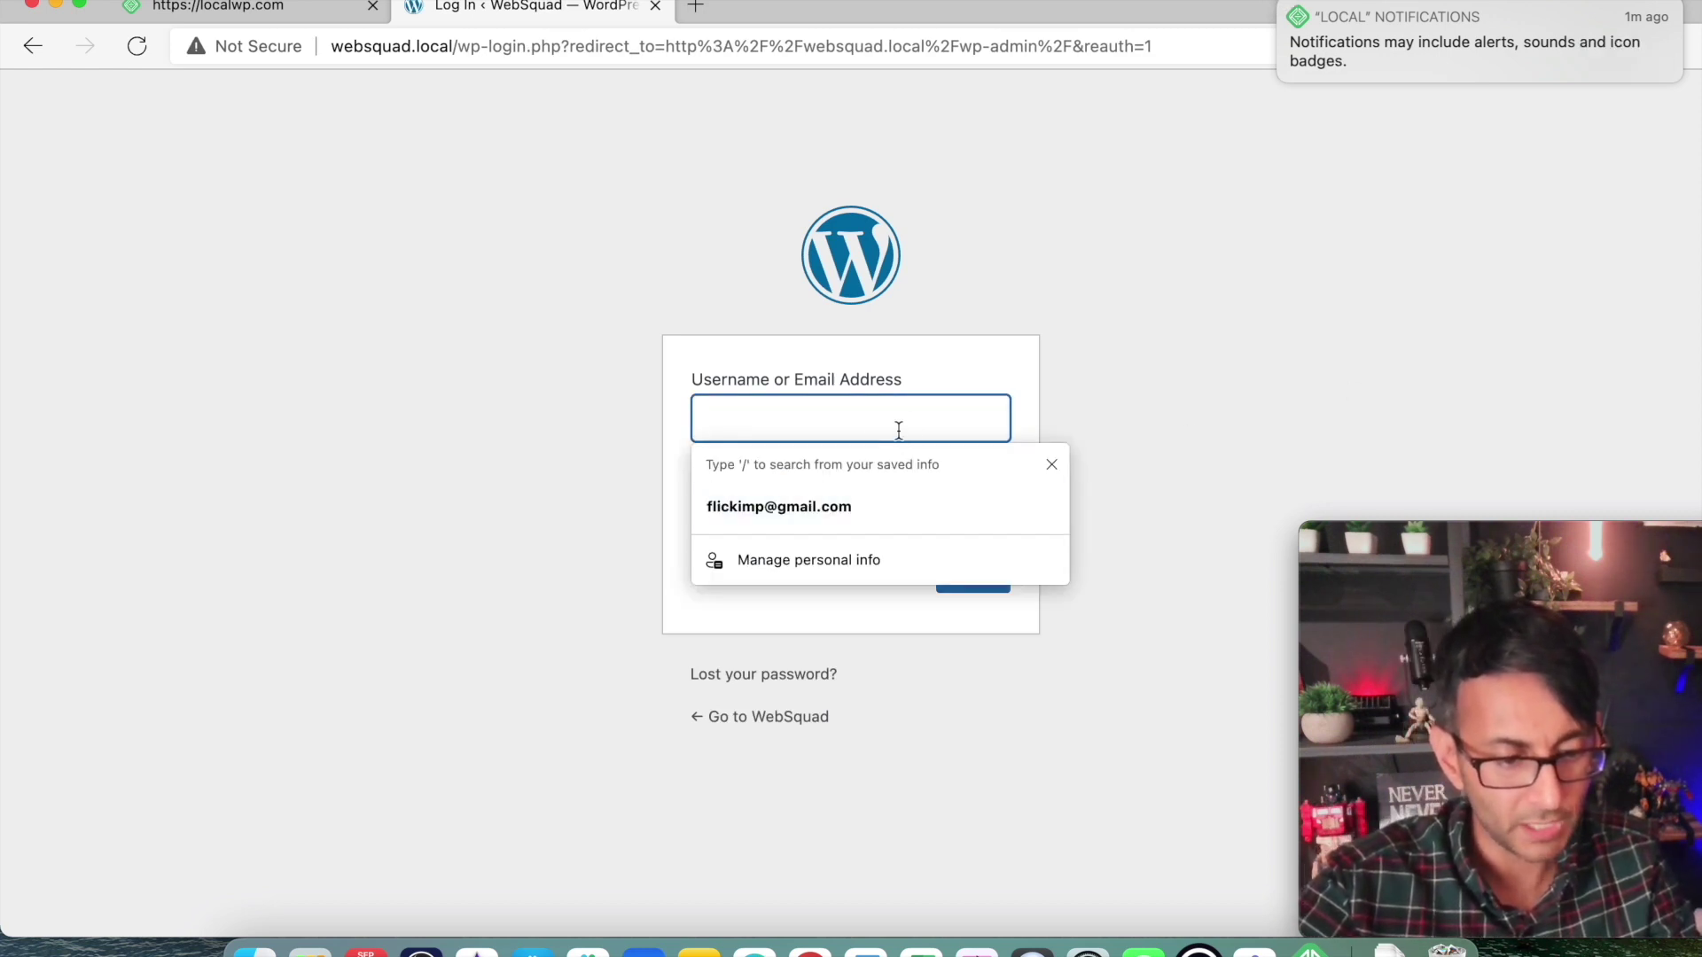
text(imransiddiq)
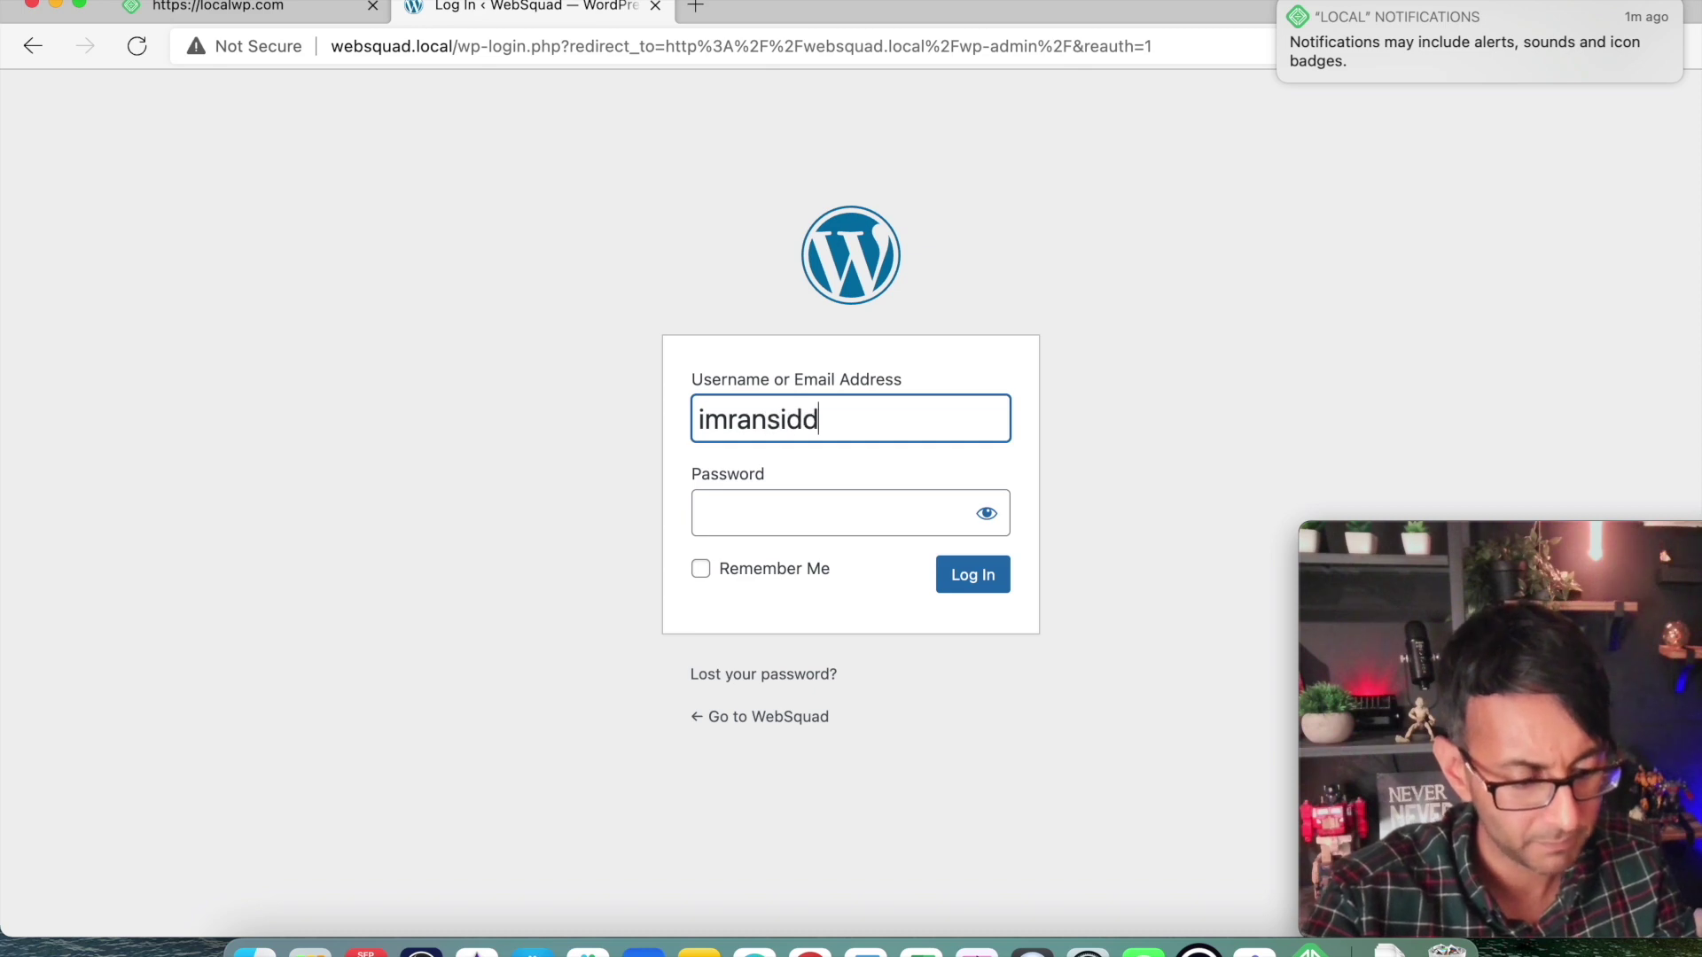
key(Tab)
text(********)
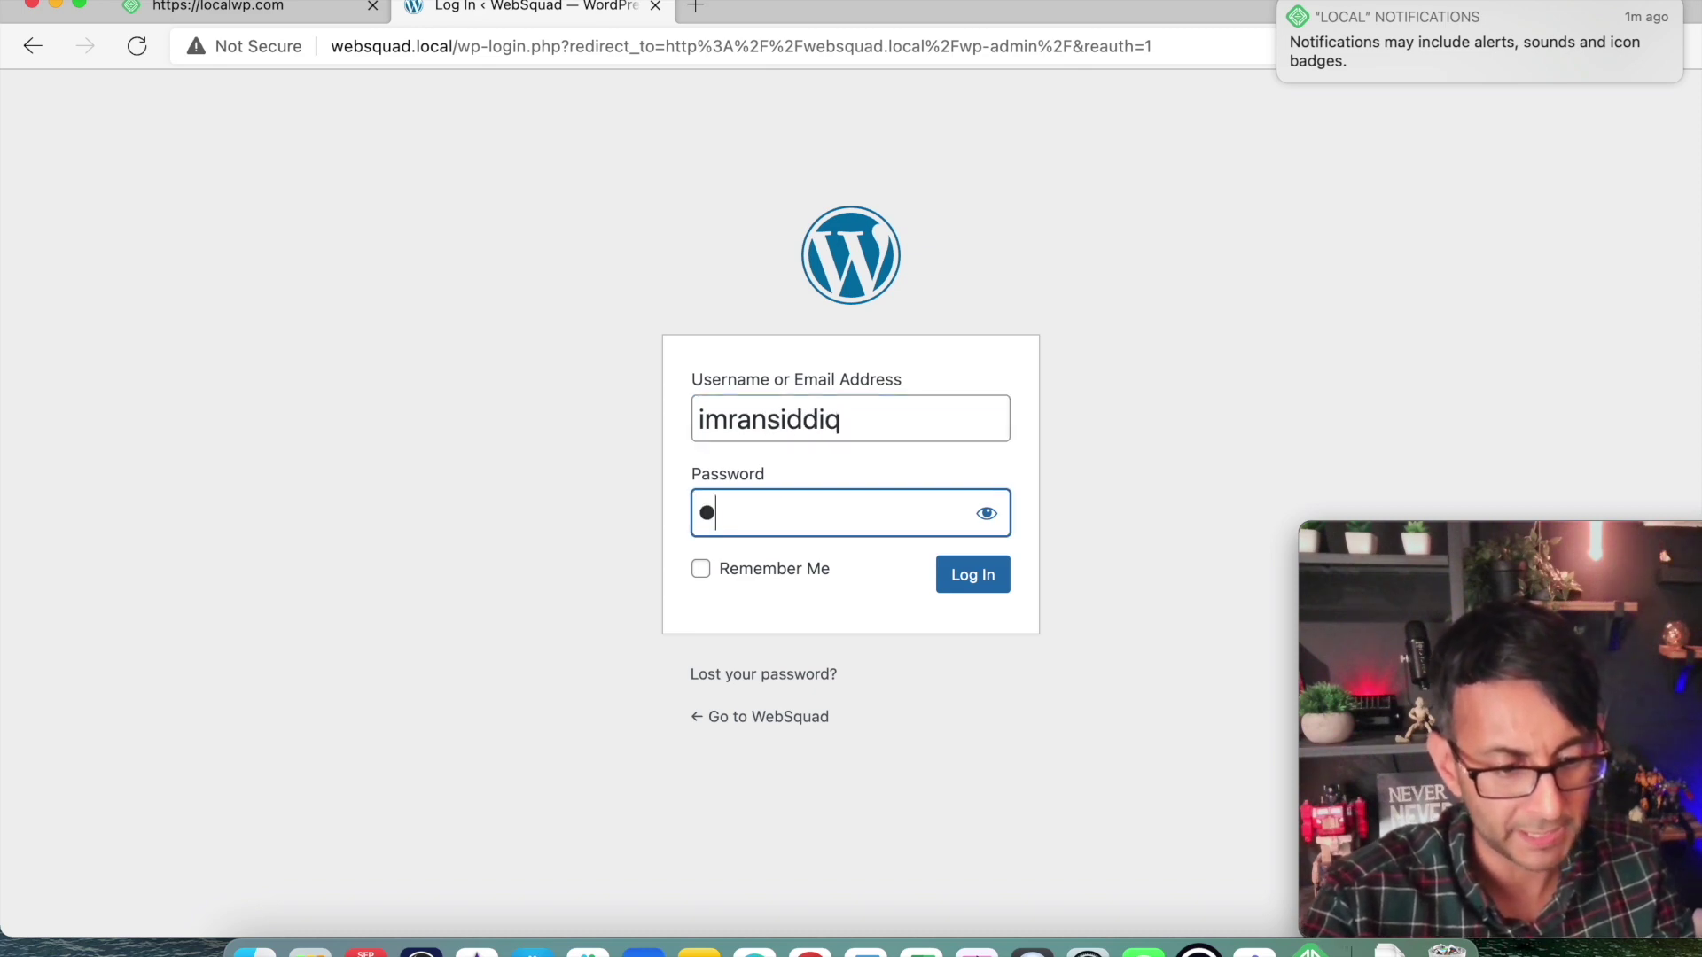
text(*****)
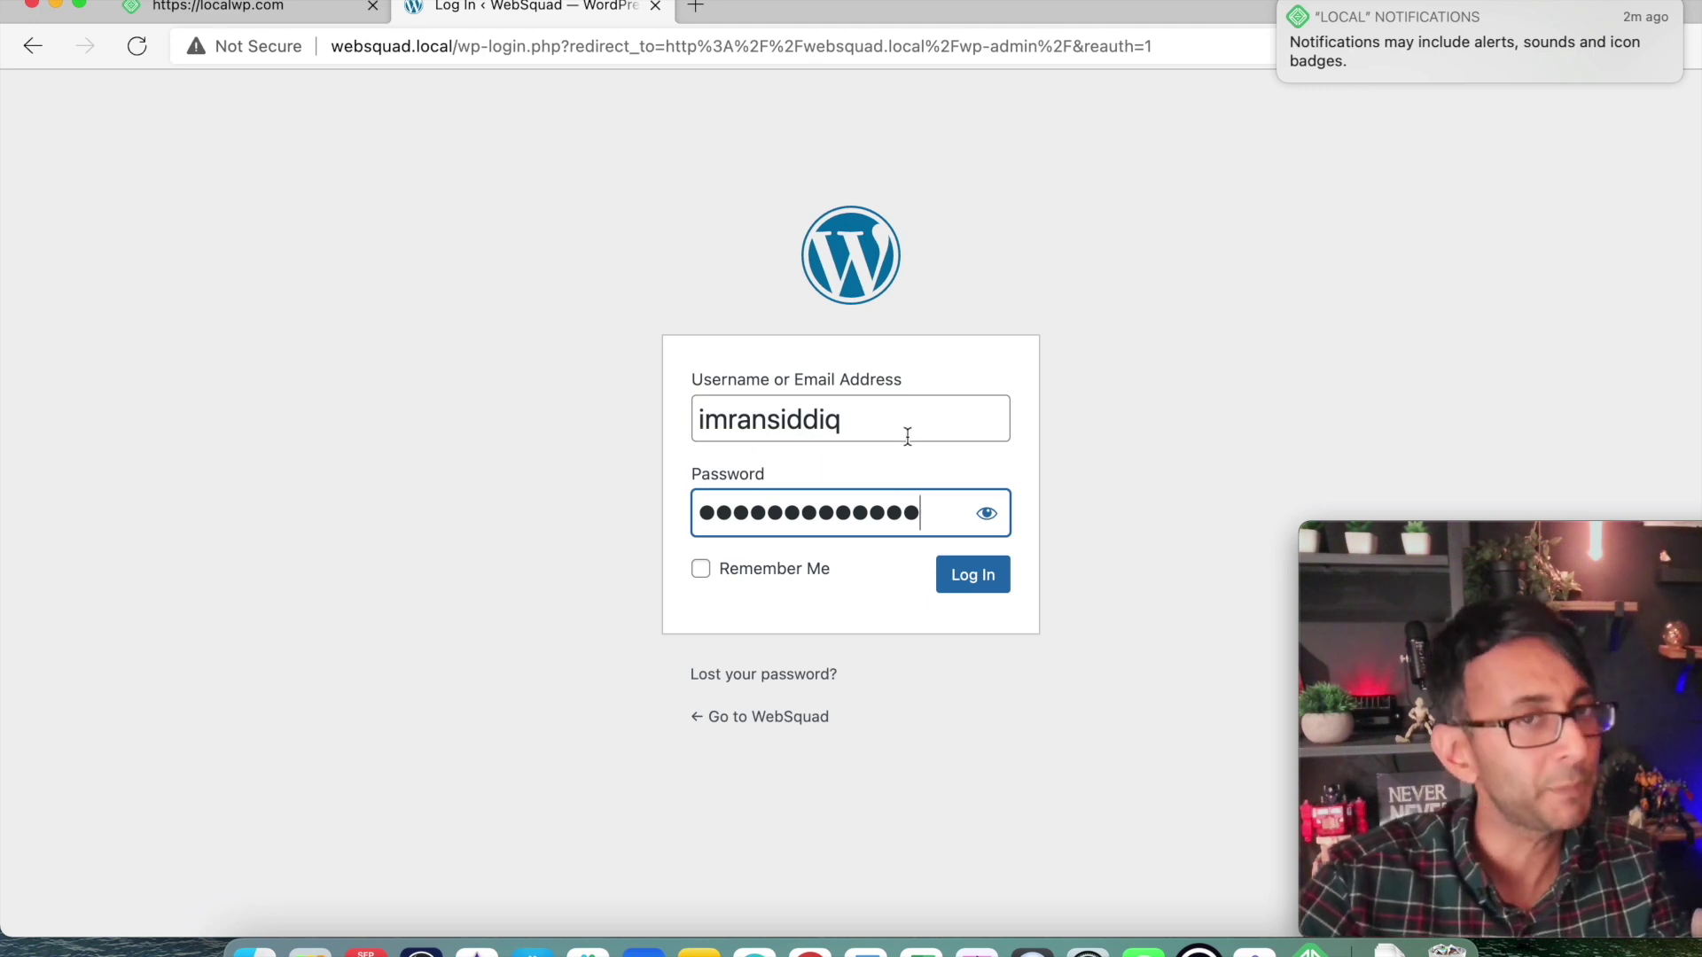
click(973, 576)
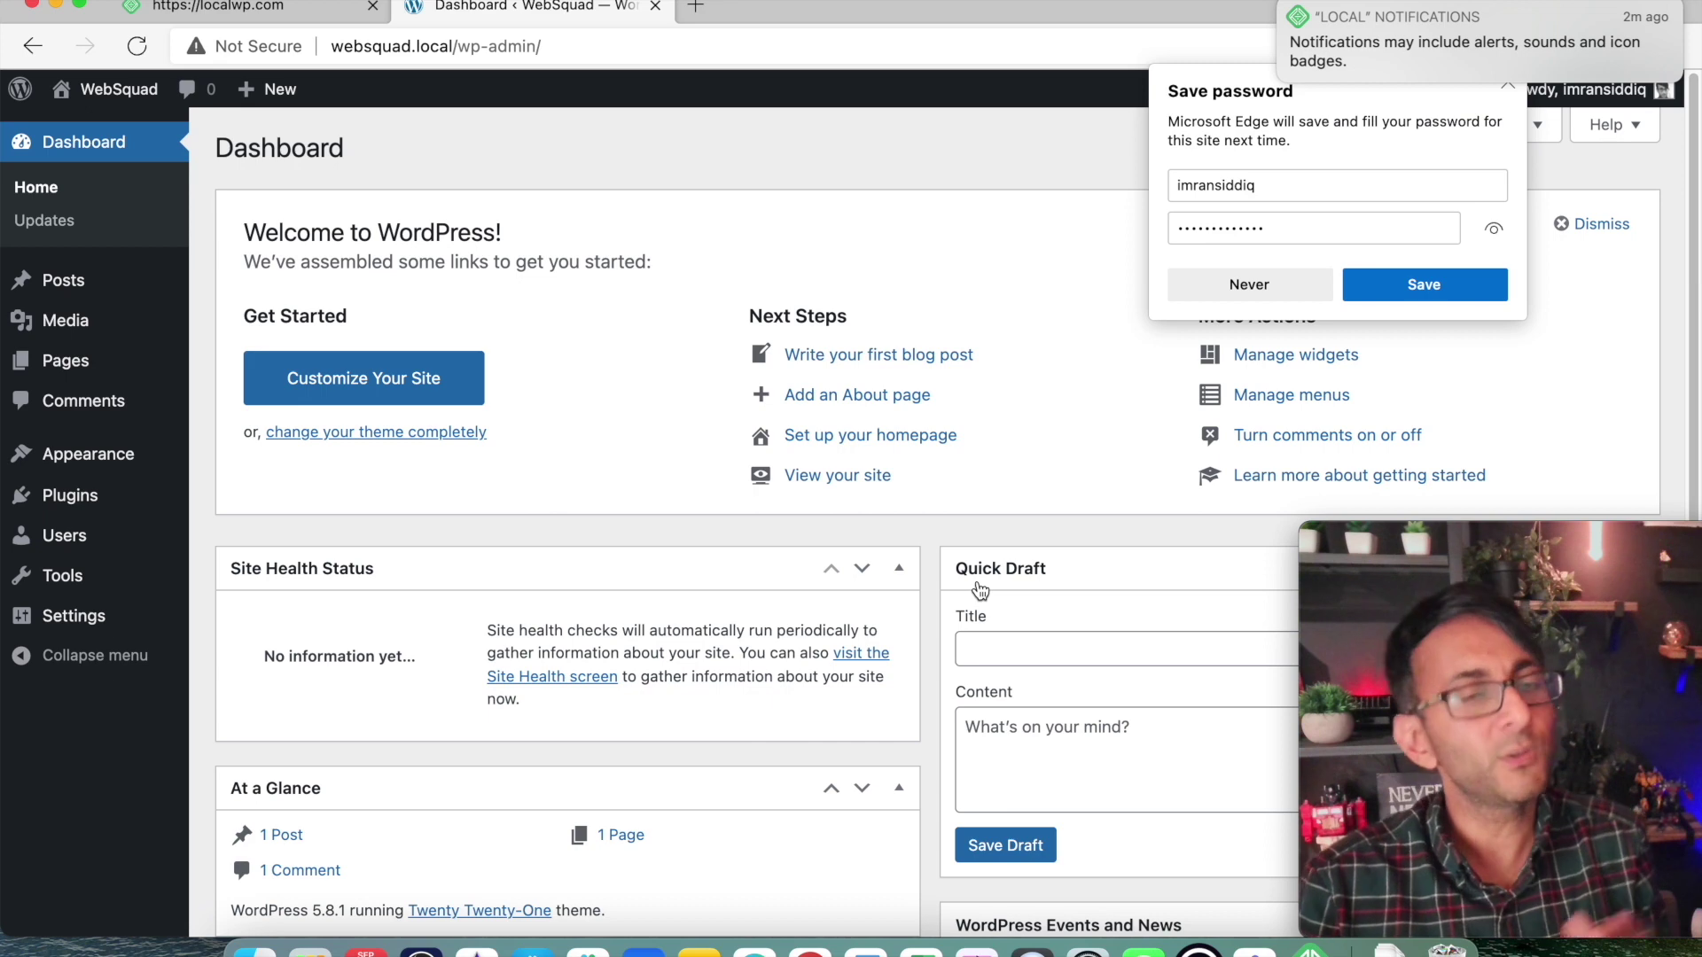
click(1381, 283)
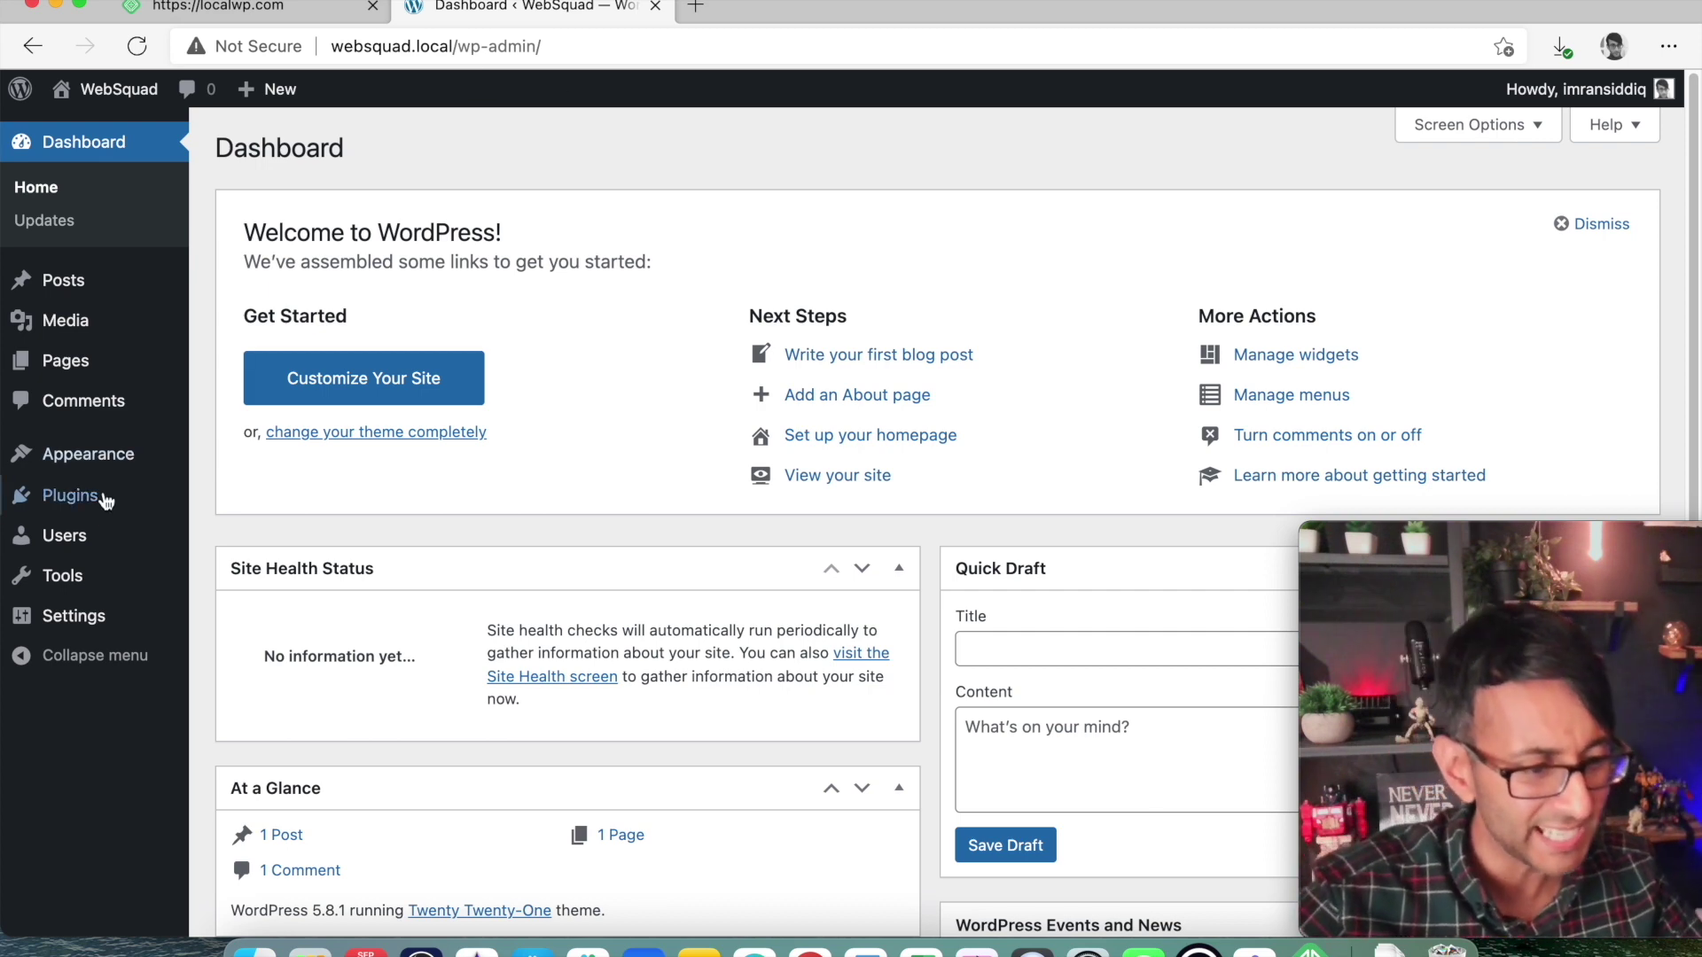
Install Elementor Website Builder from Add Plugins, then search plugins for 'all in one'.
mouse_move(100, 508)
click(304, 502)
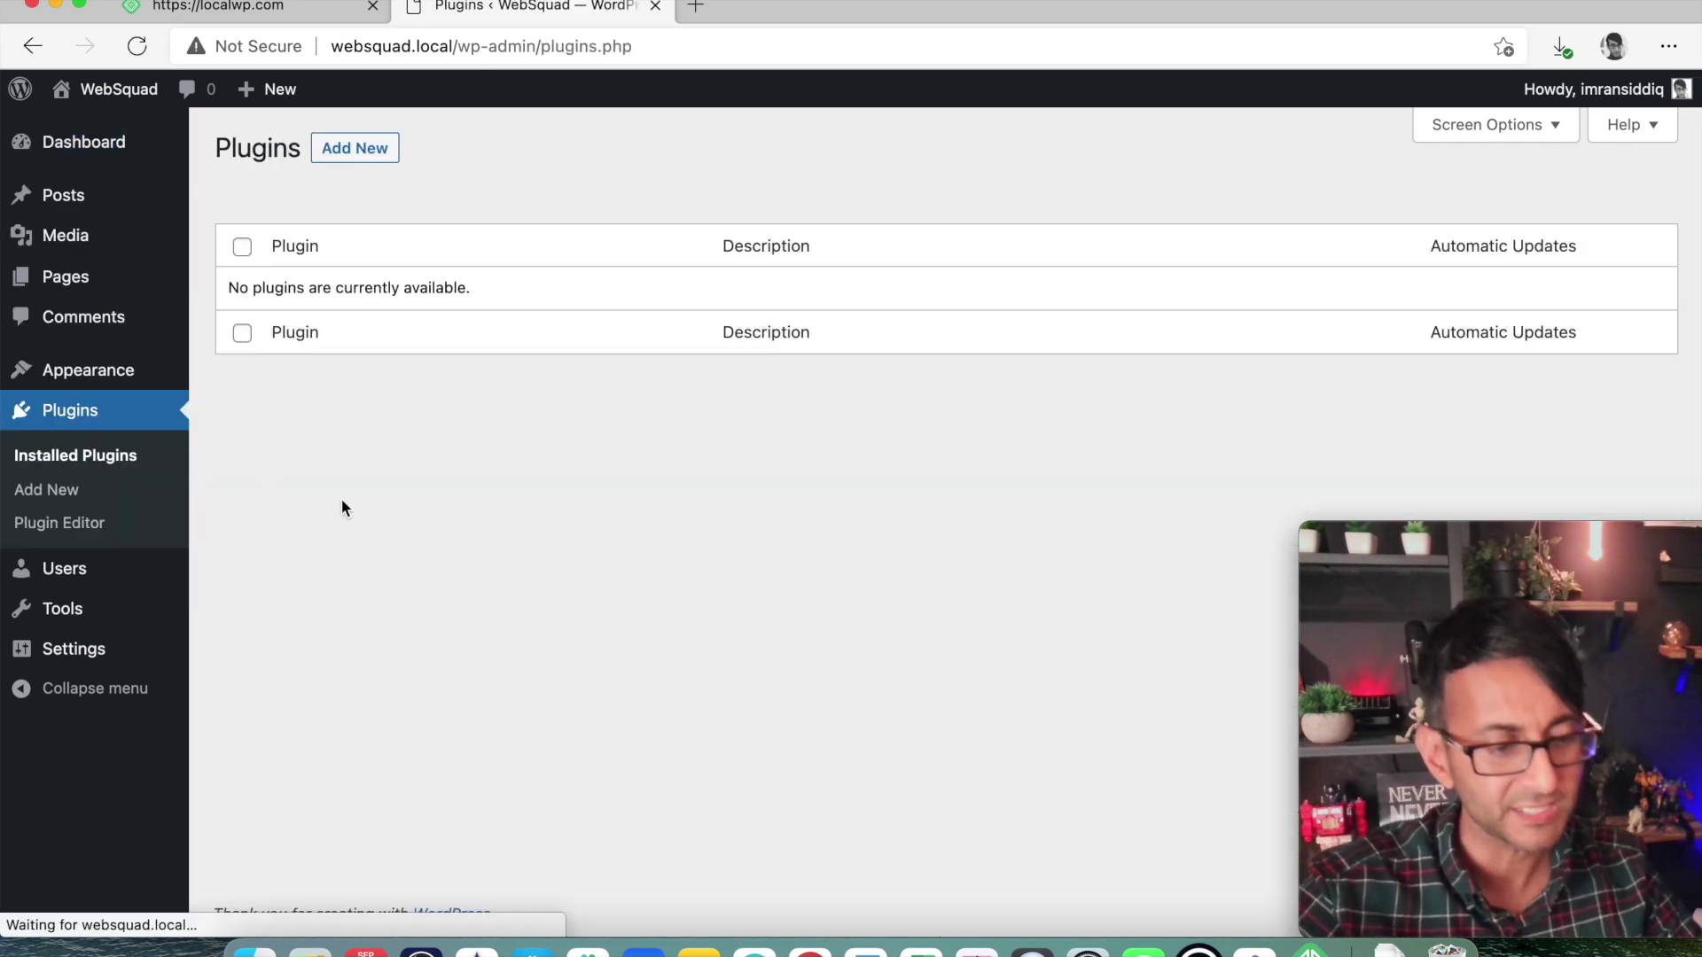
click(375, 164)
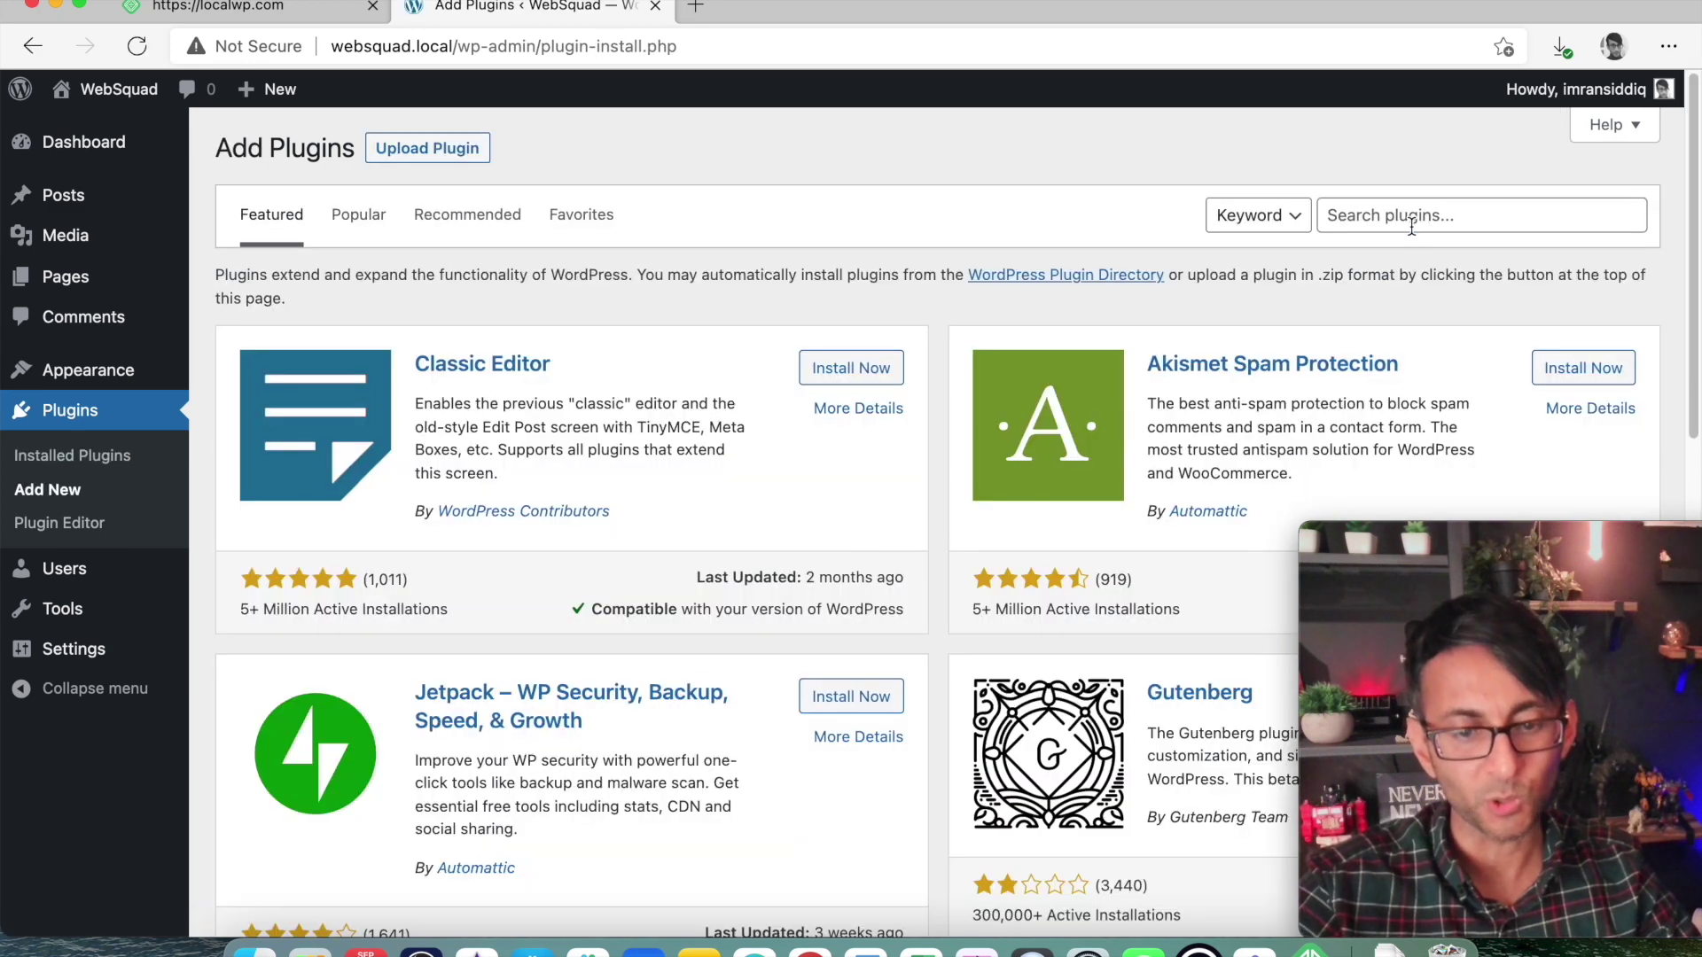
click(1411, 226)
text(elek)
text(mentor)
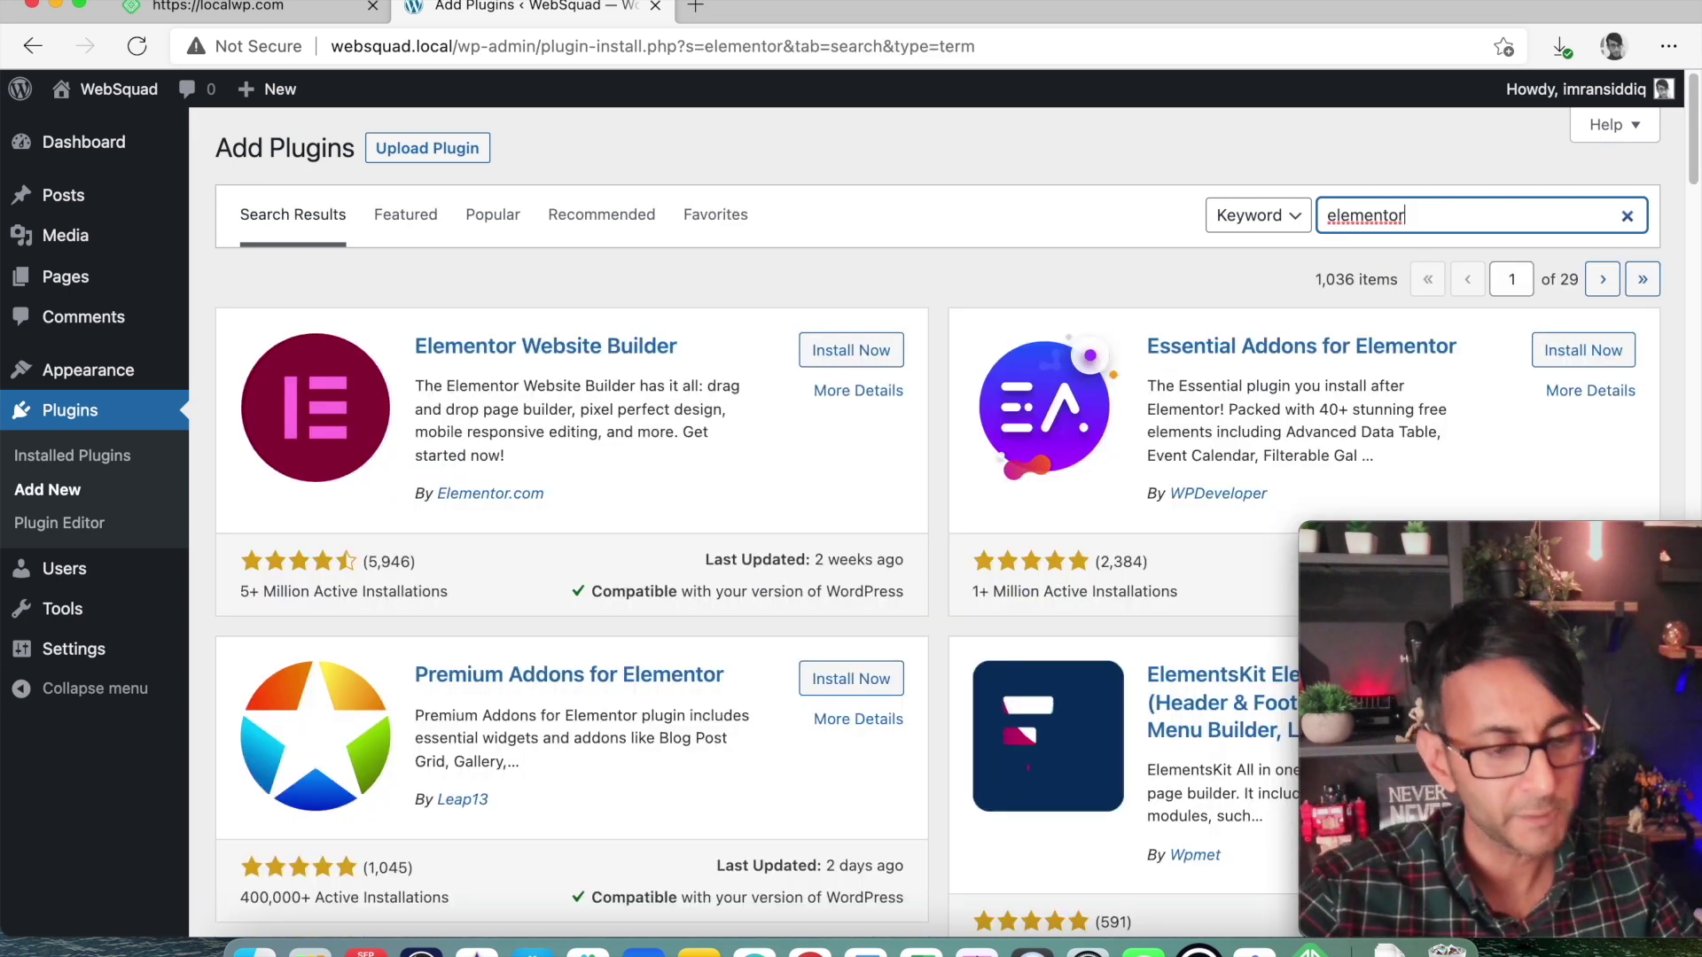
click(893, 350)
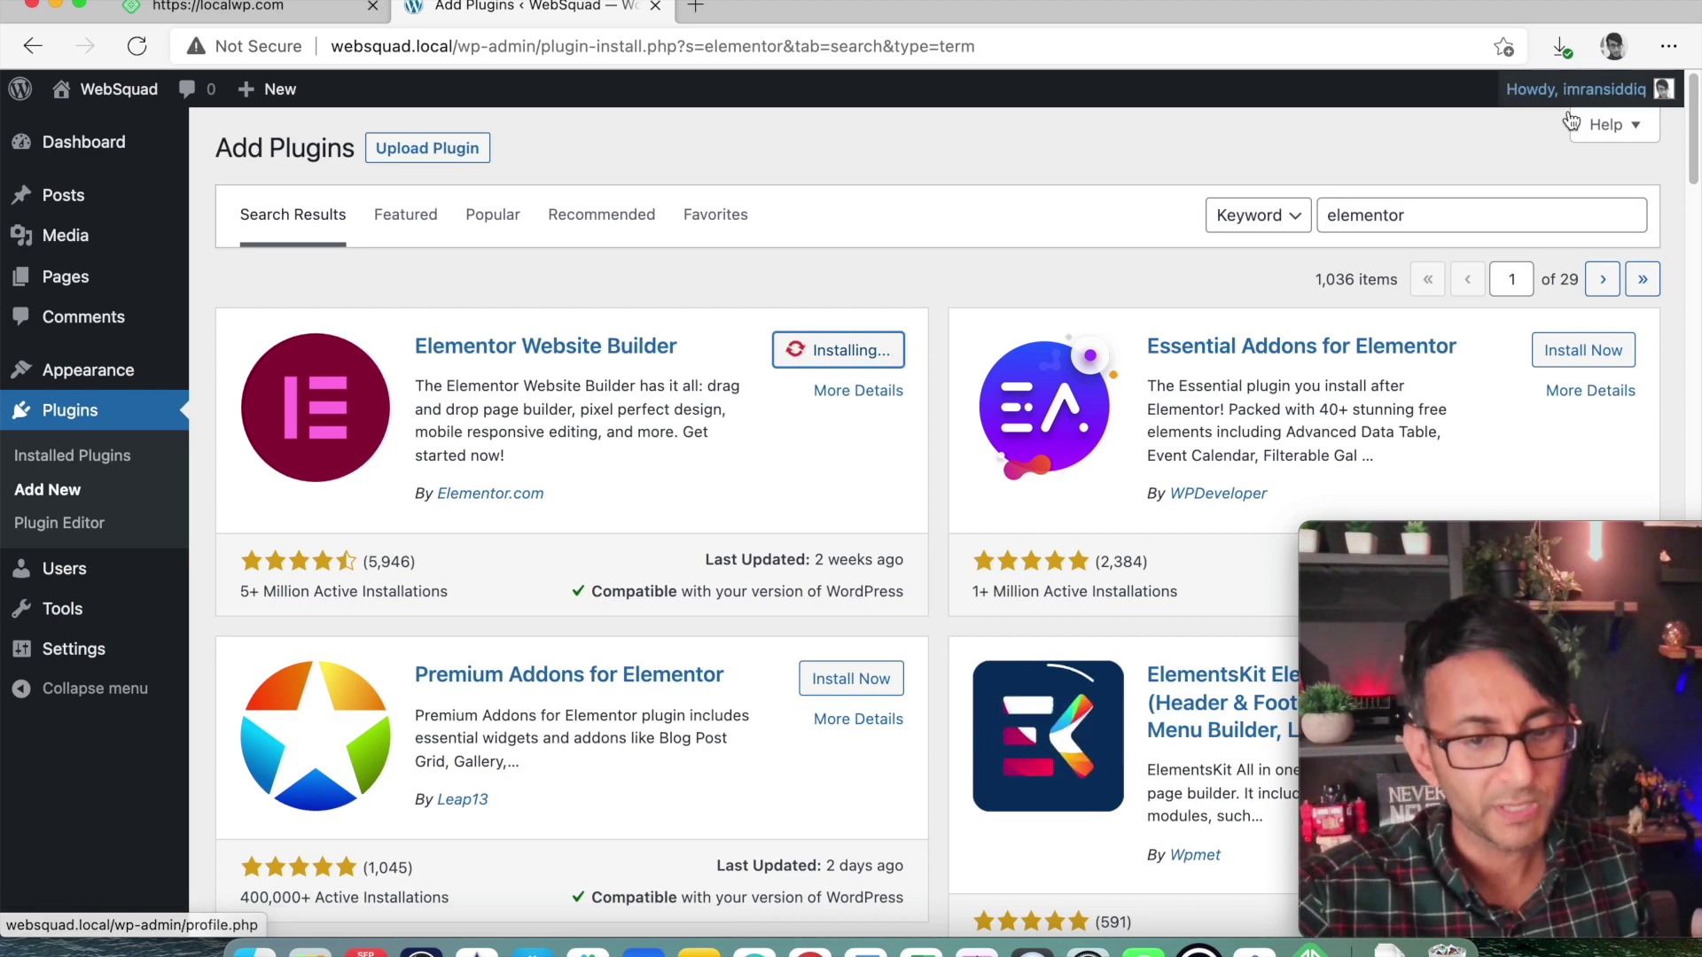
drag(1427, 227, 1305, 213)
text(all in one)
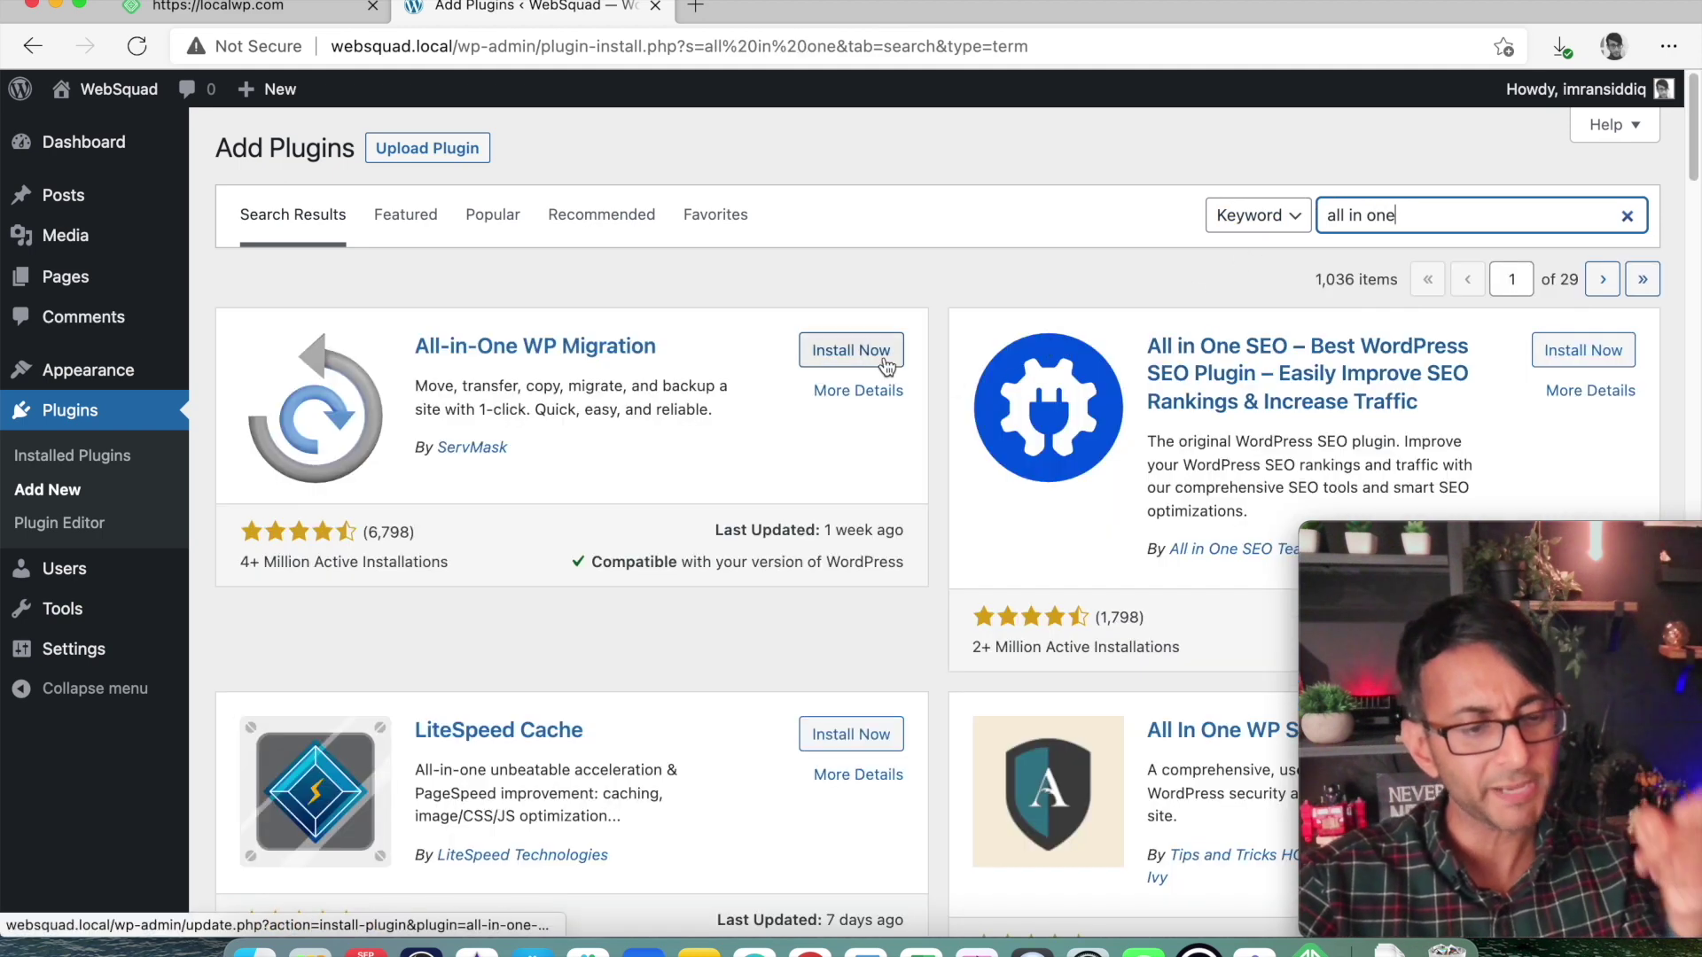
Install the All-in-One WP Migration plugin and activate it.
click(867, 355)
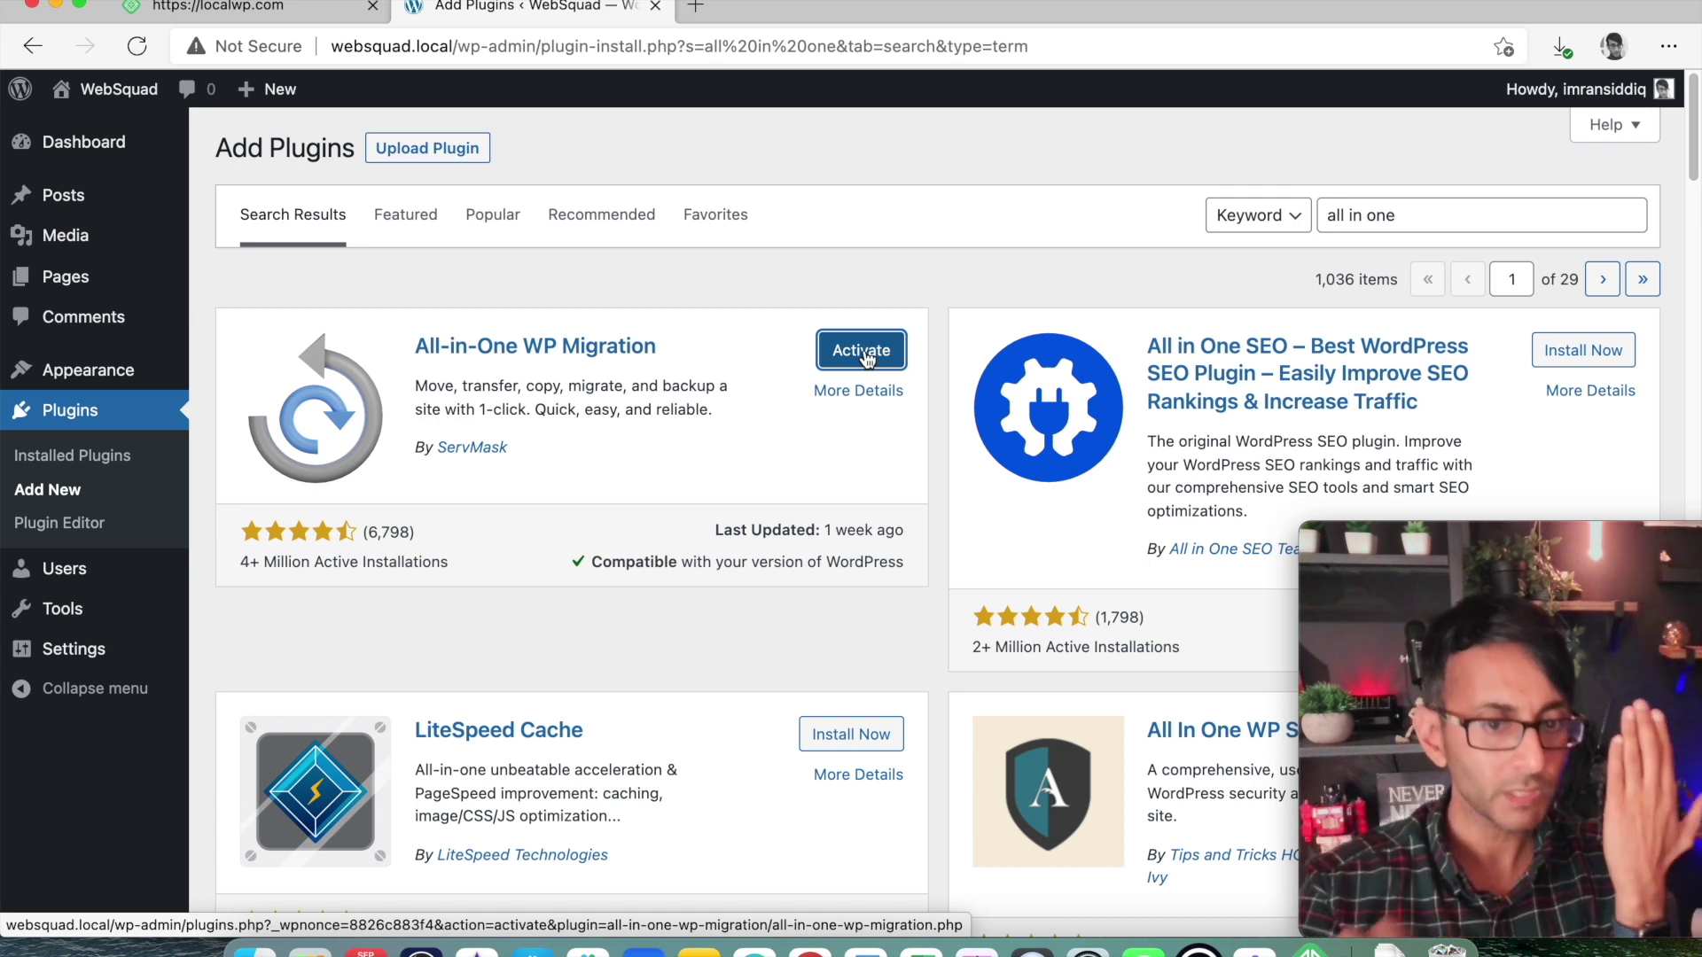
mouse_move(1580, 541)
drag(1580, 540, 1441, 537)
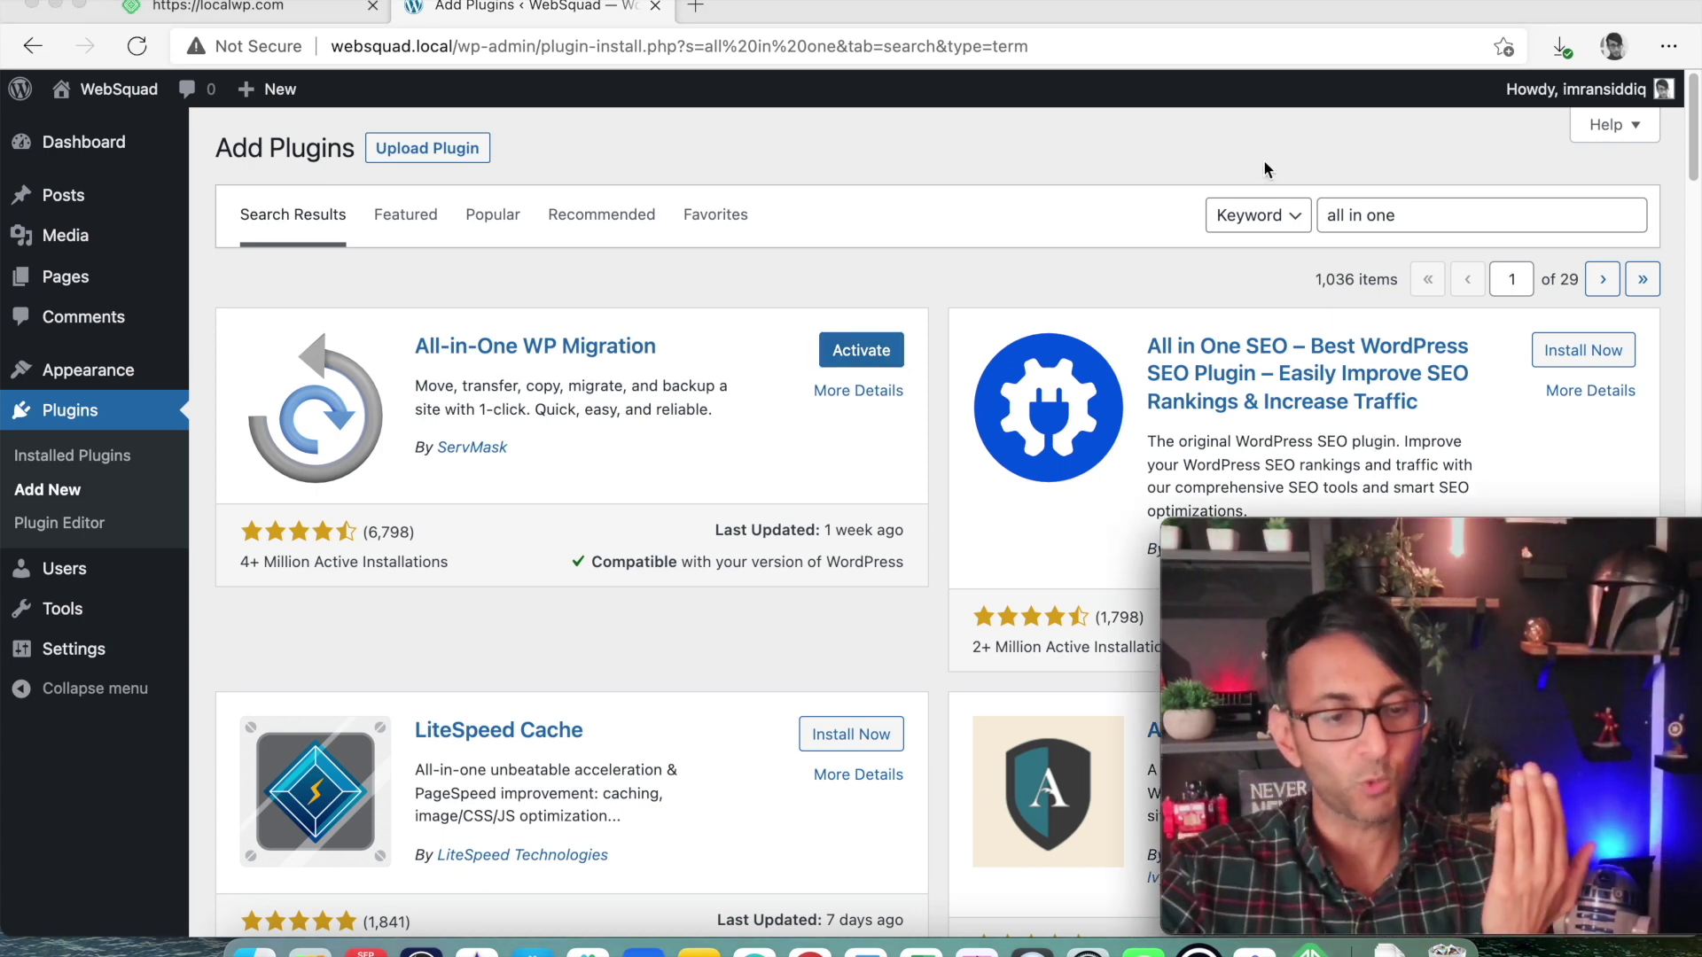
click(886, 355)
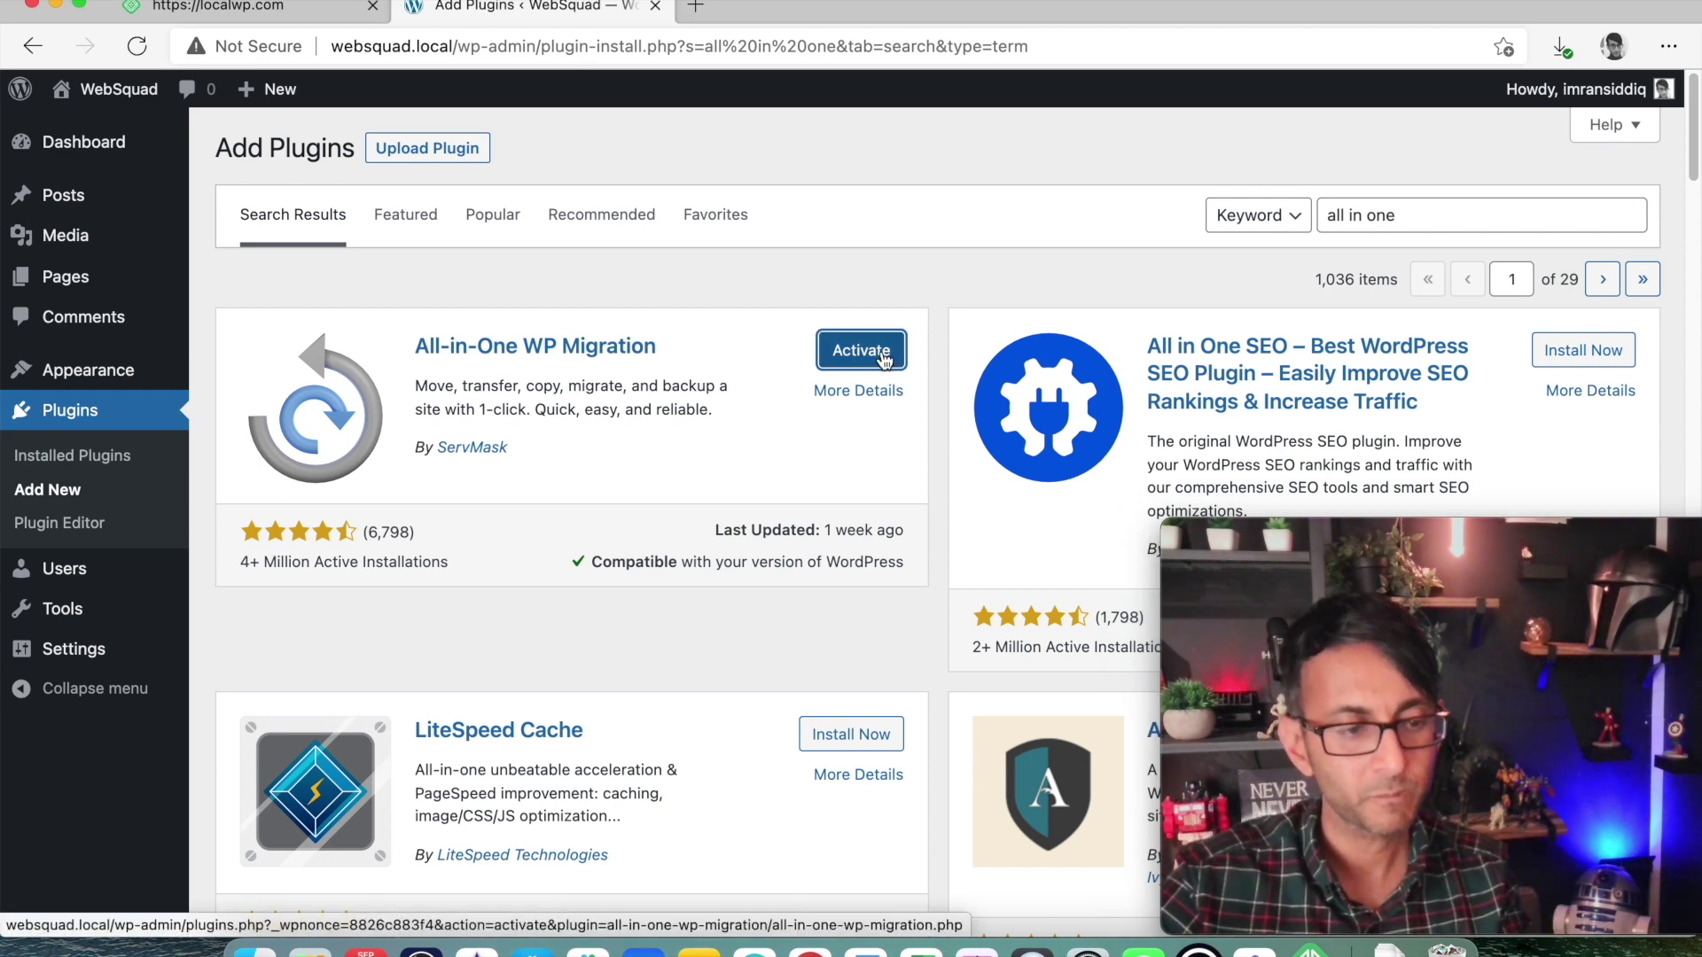
click(883, 355)
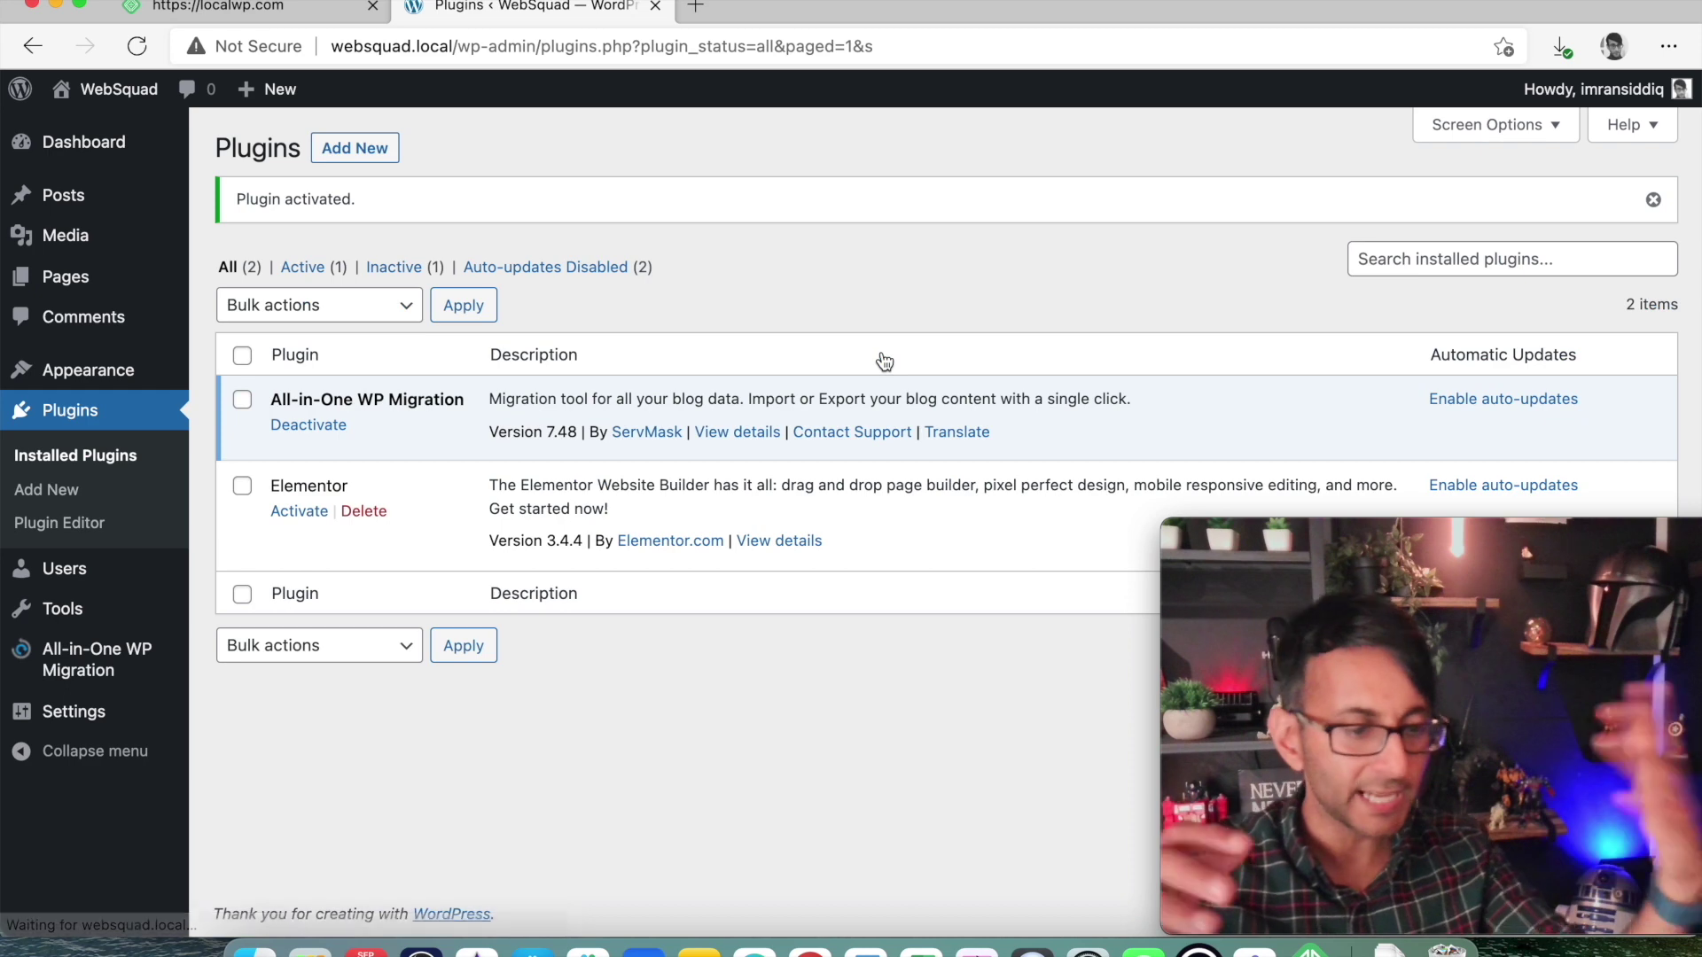
Export the site to File with All-in-One WP Migration and download the 36 MB .wpress backup.
mouse_move(93, 672)
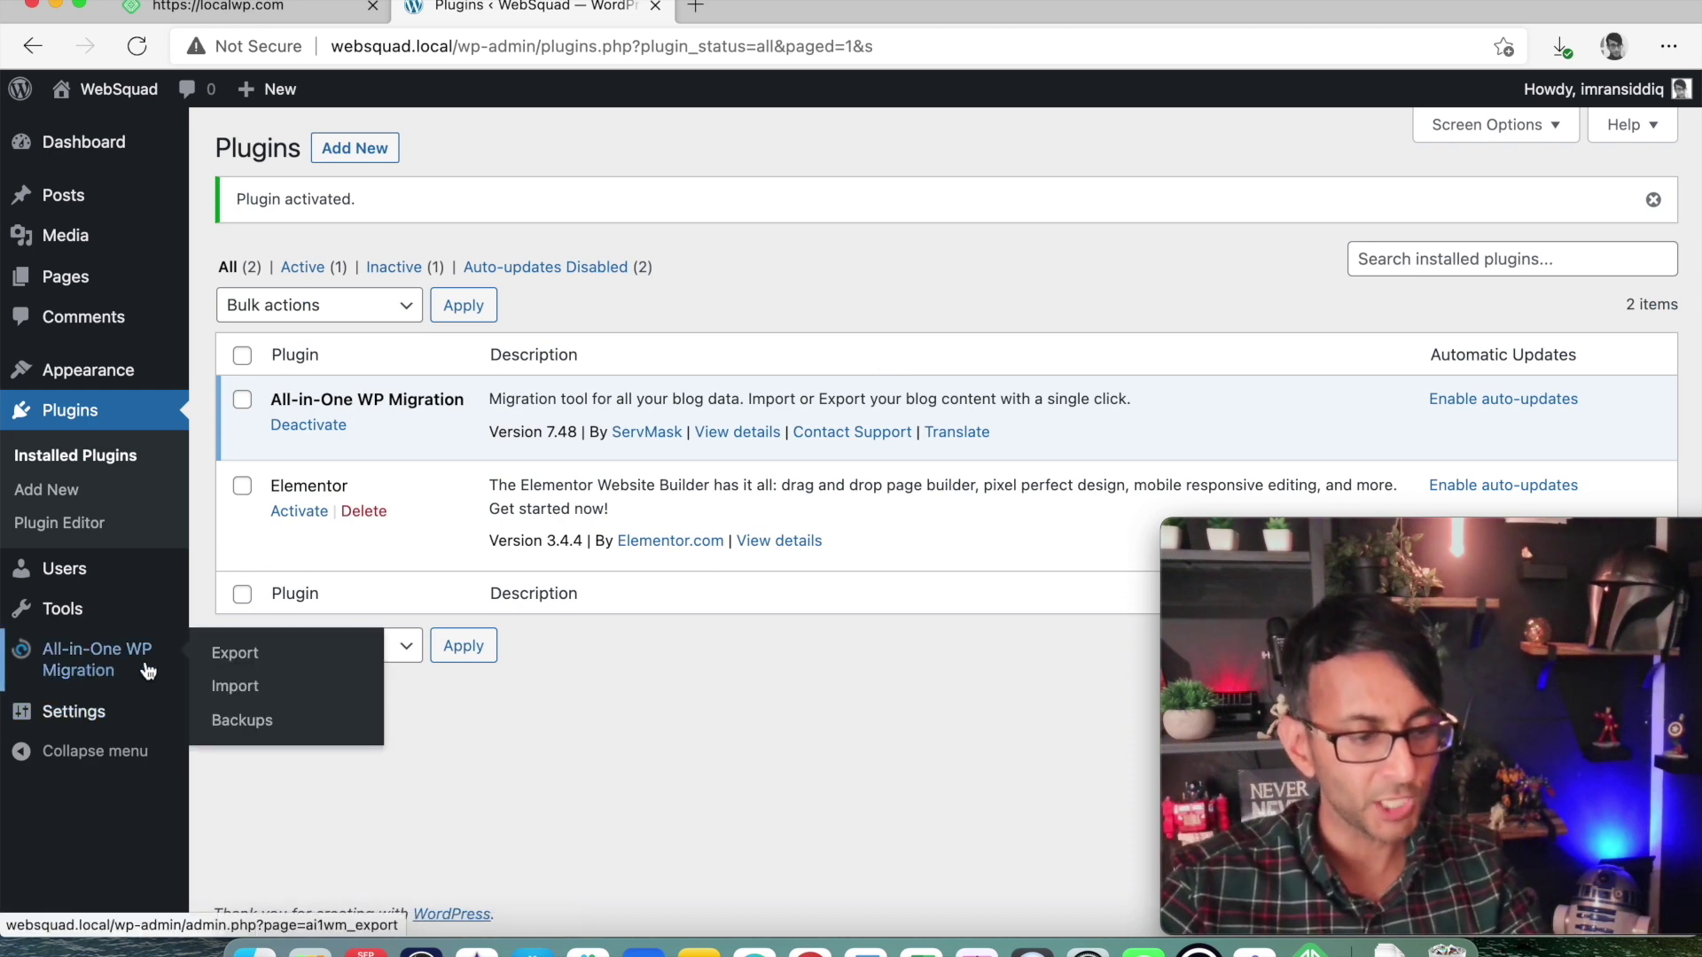
click(243, 665)
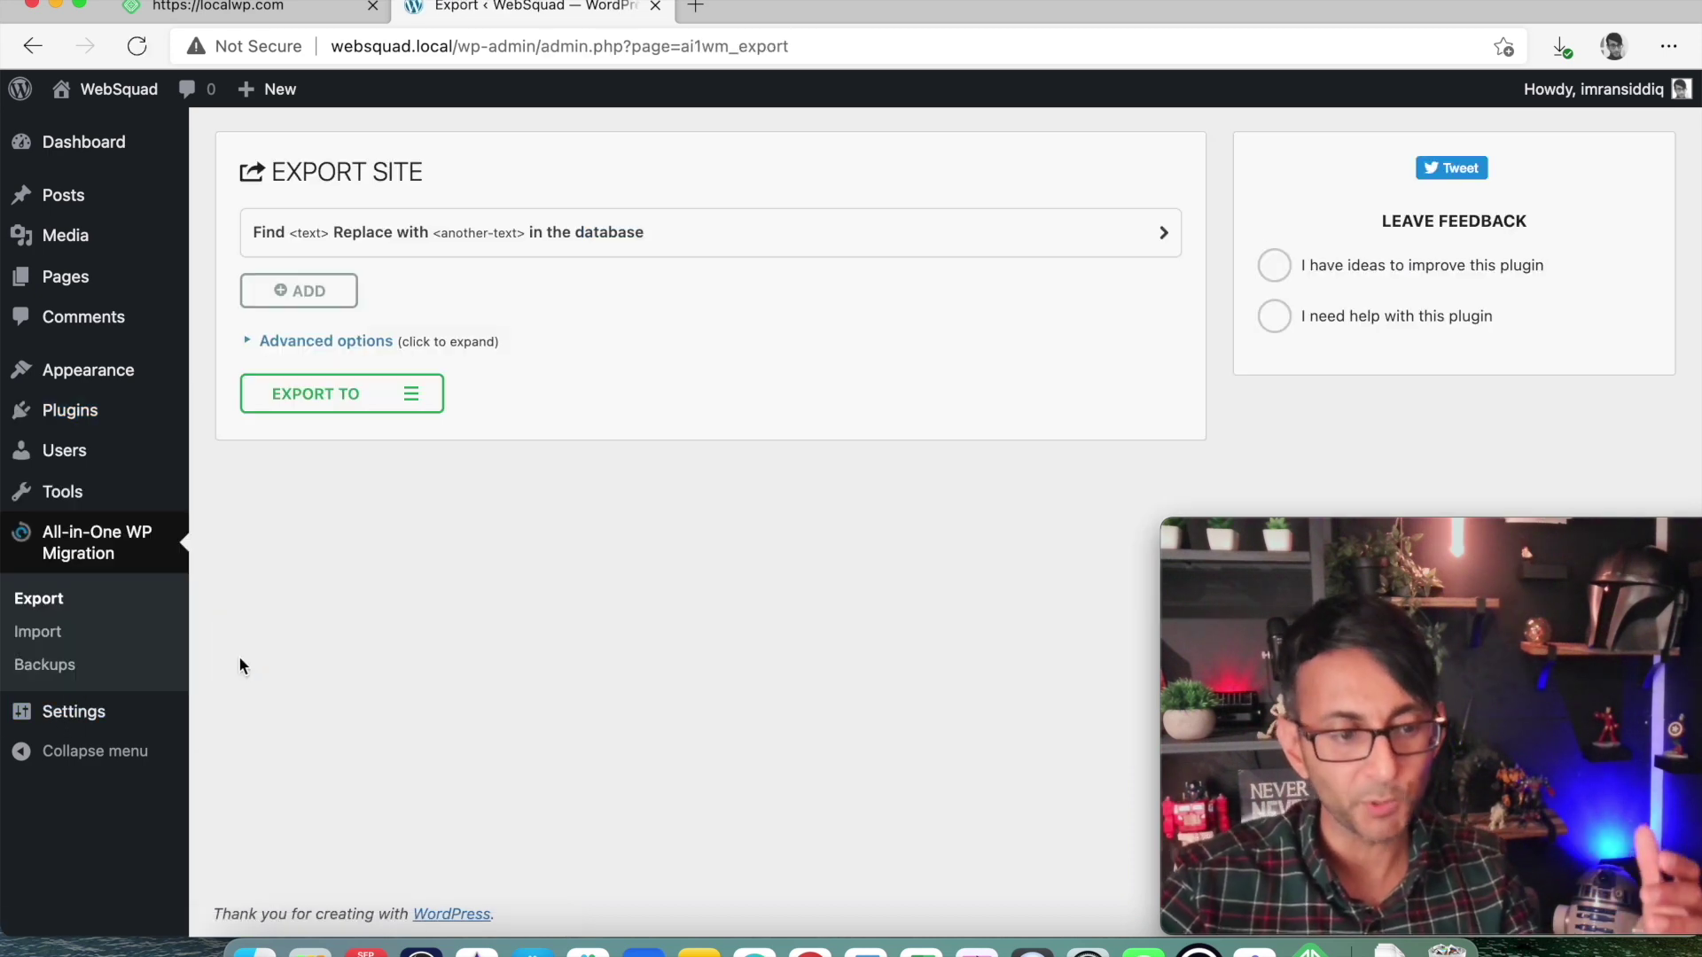
click(359, 406)
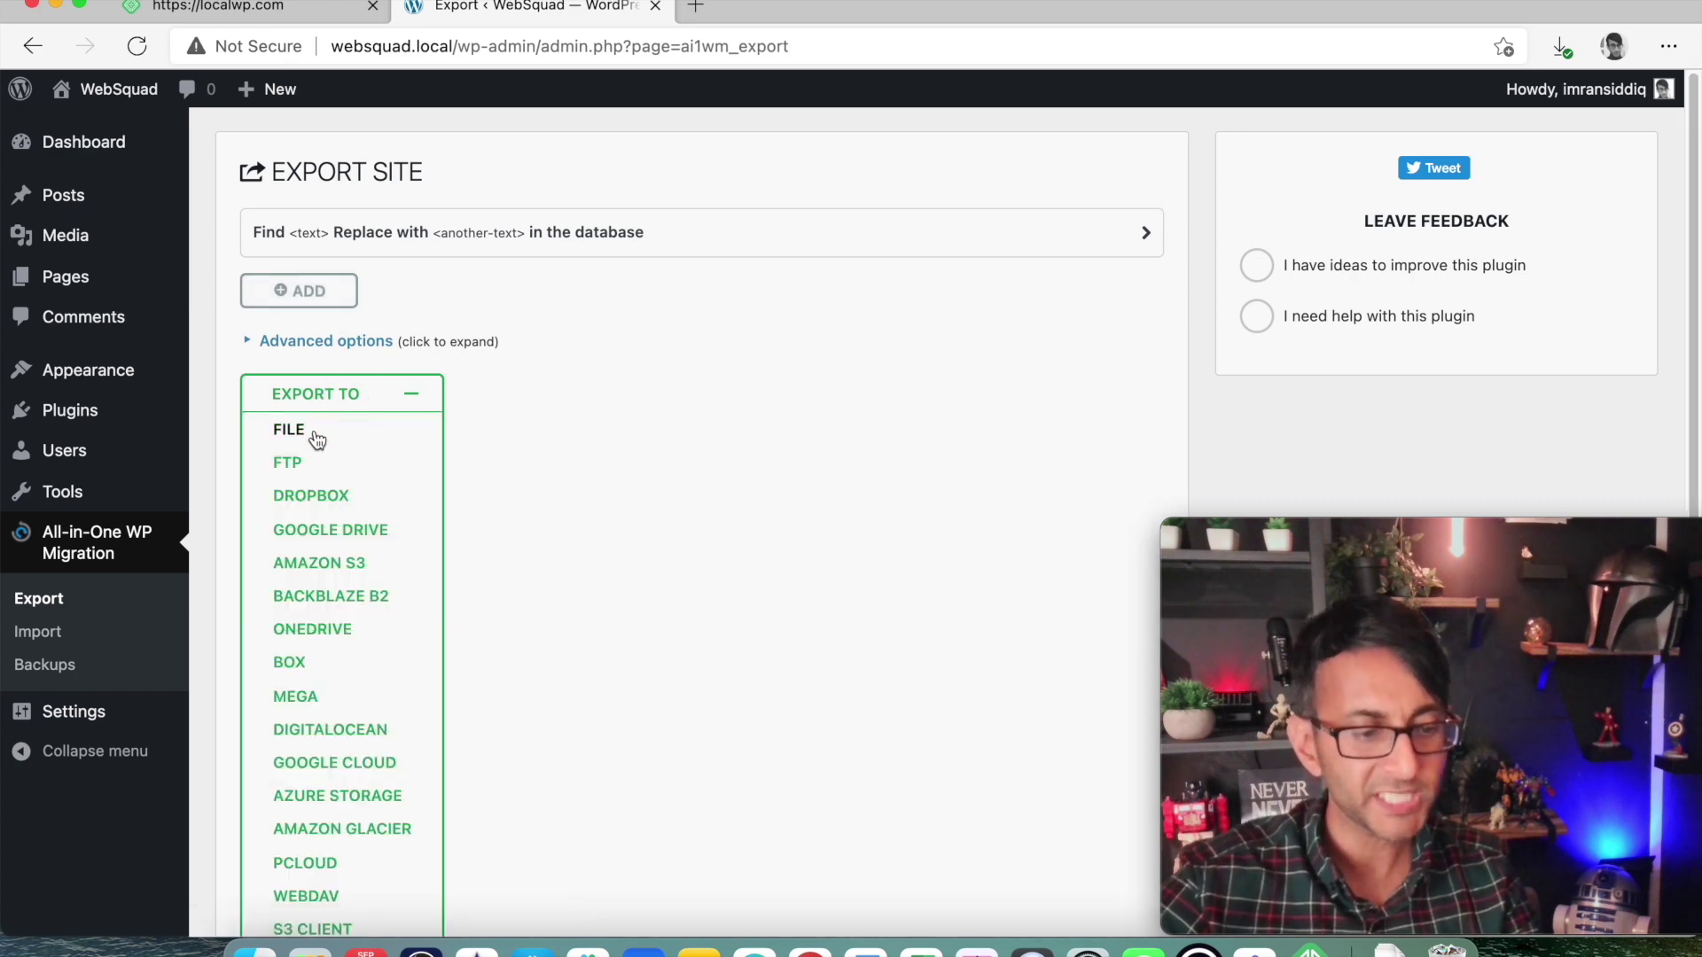
click(308, 434)
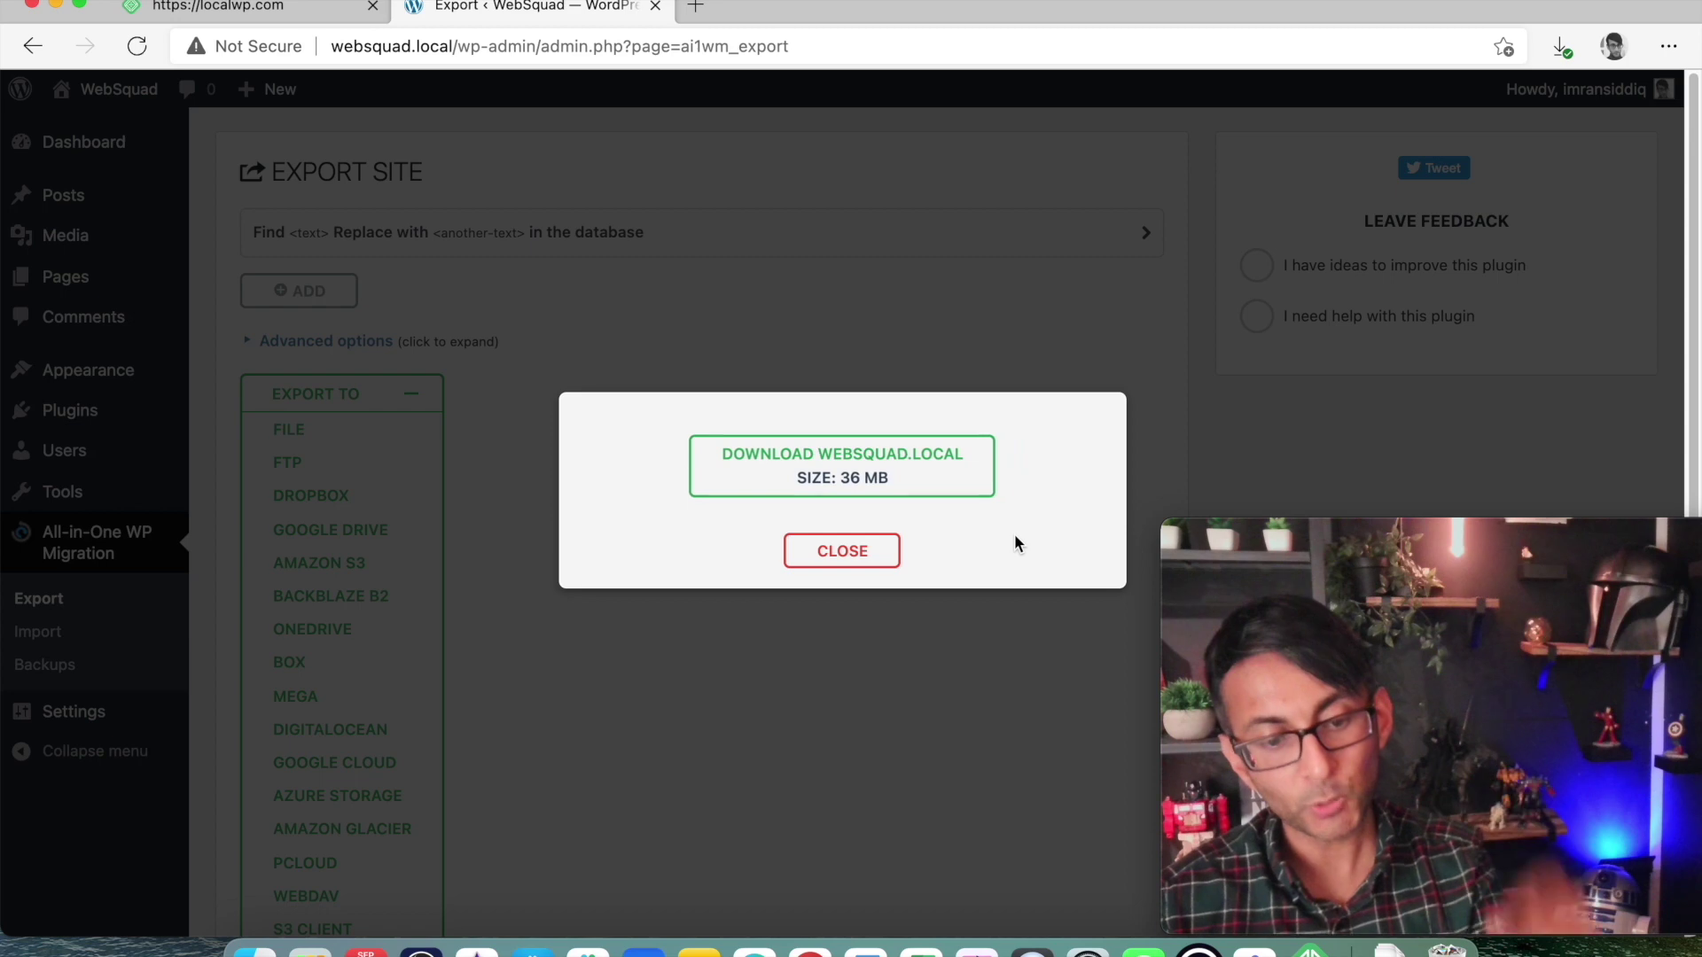
click(950, 474)
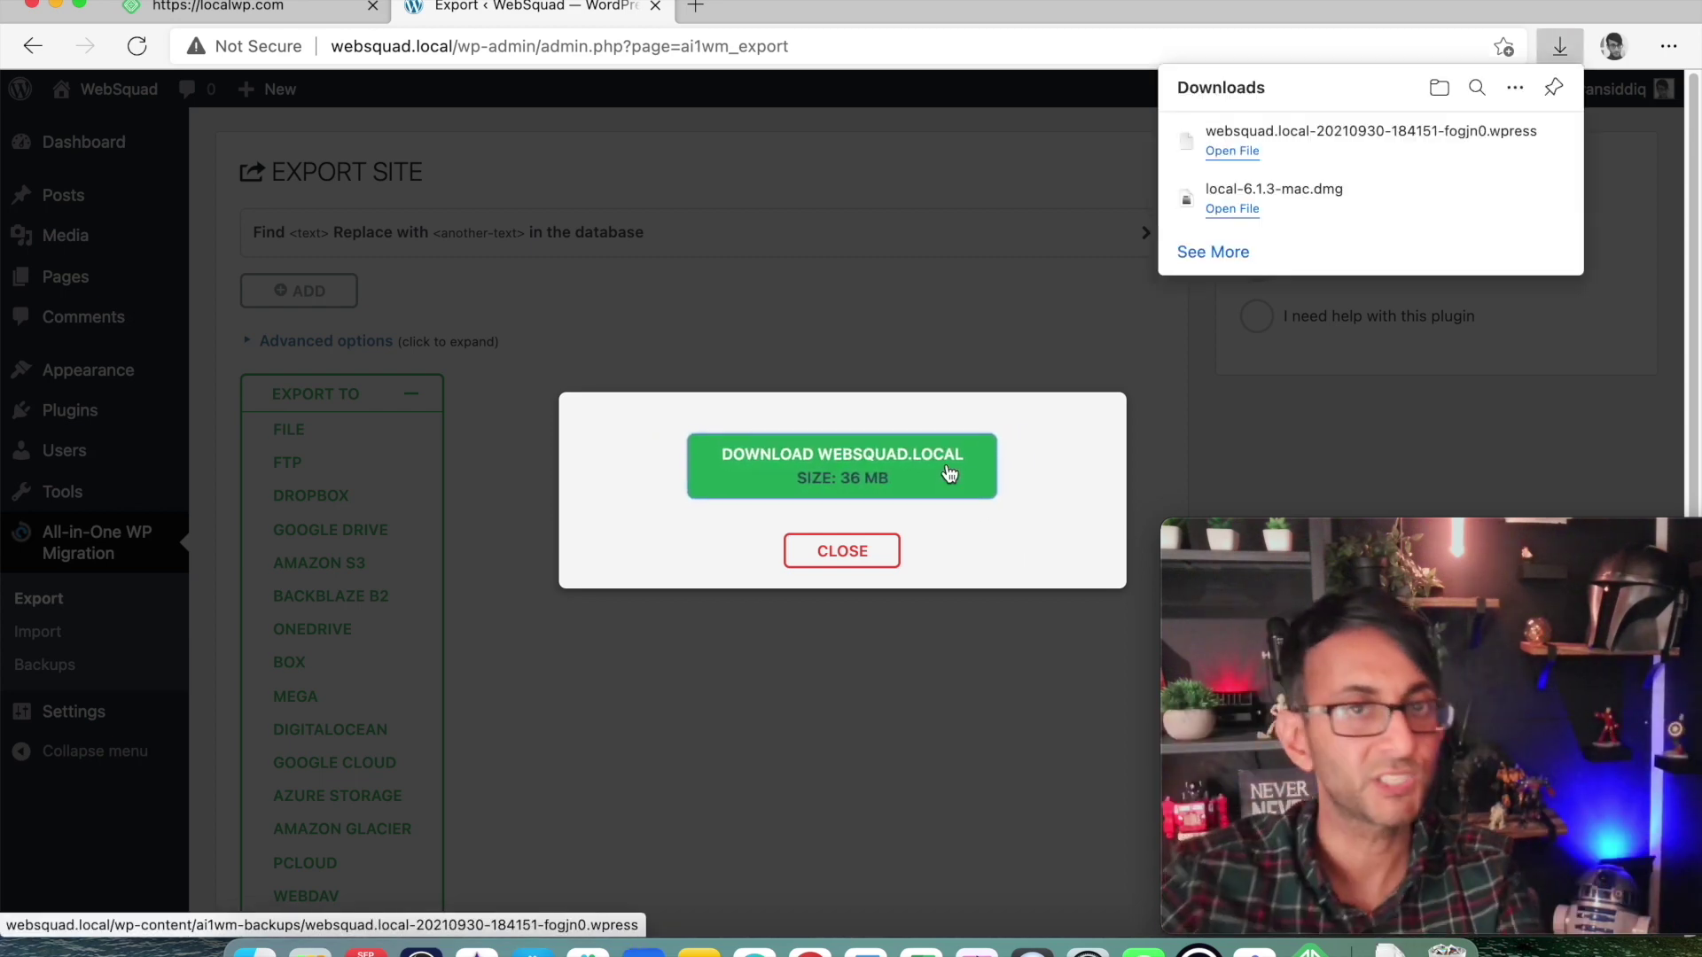
click(693, 322)
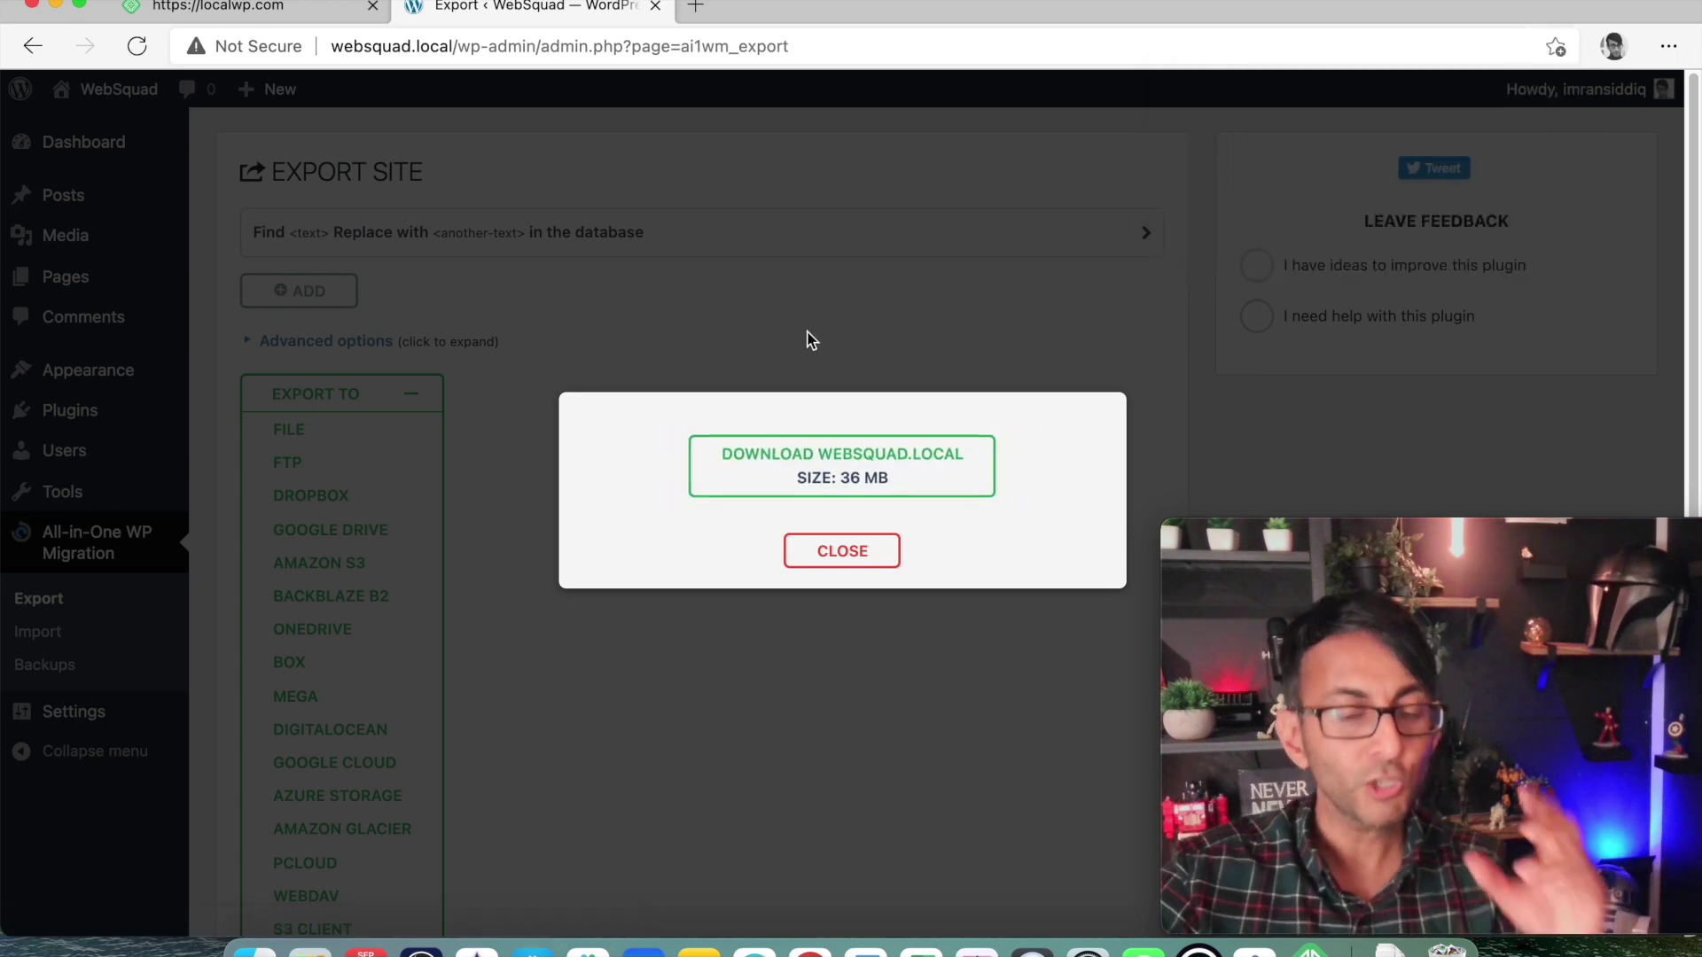
click(868, 560)
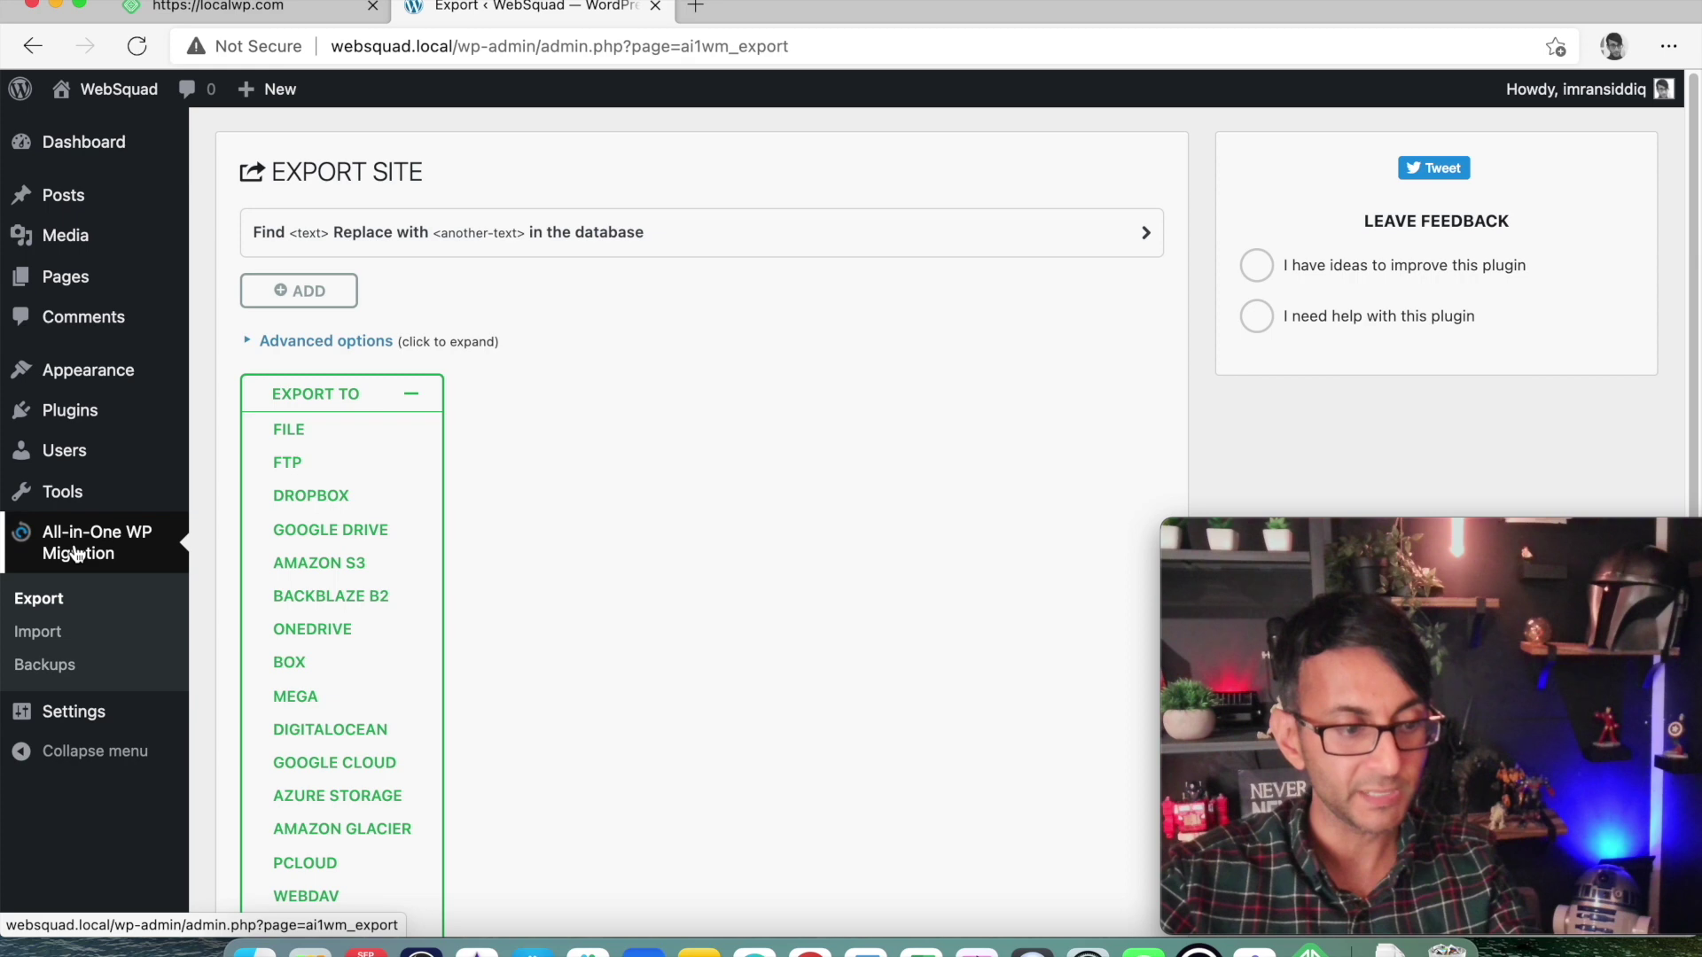
Choose Import From File, locate the websquad .wpress backup in Downloads, then cancel.
click(60, 635)
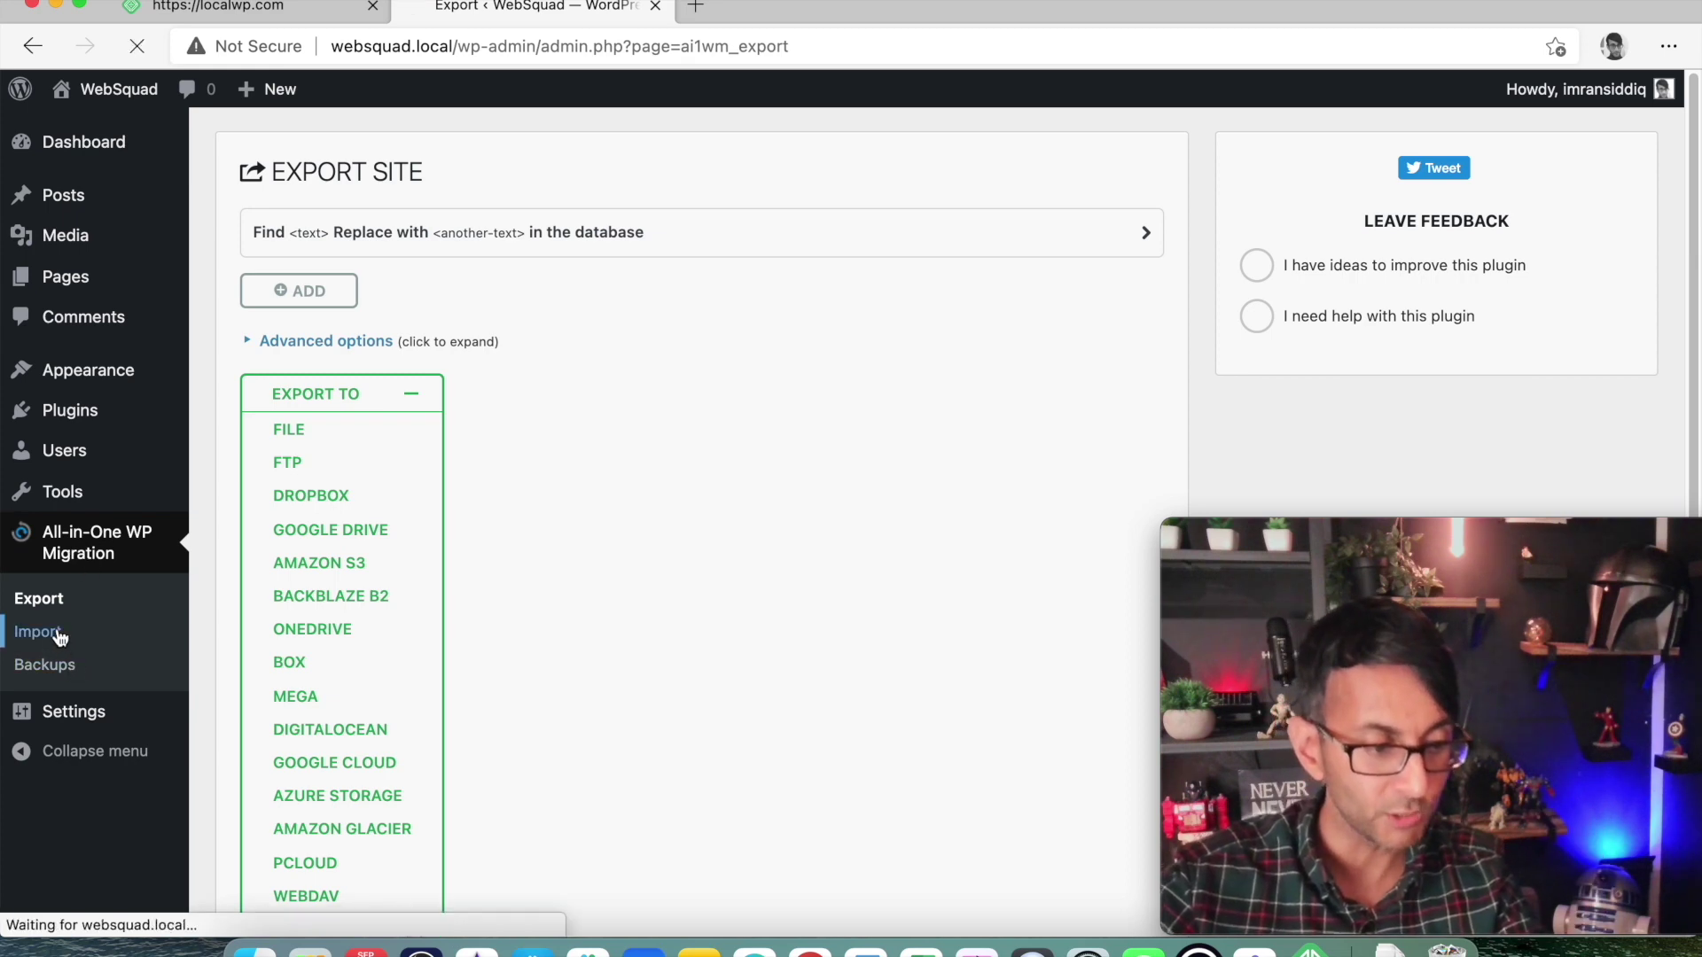
click(775, 373)
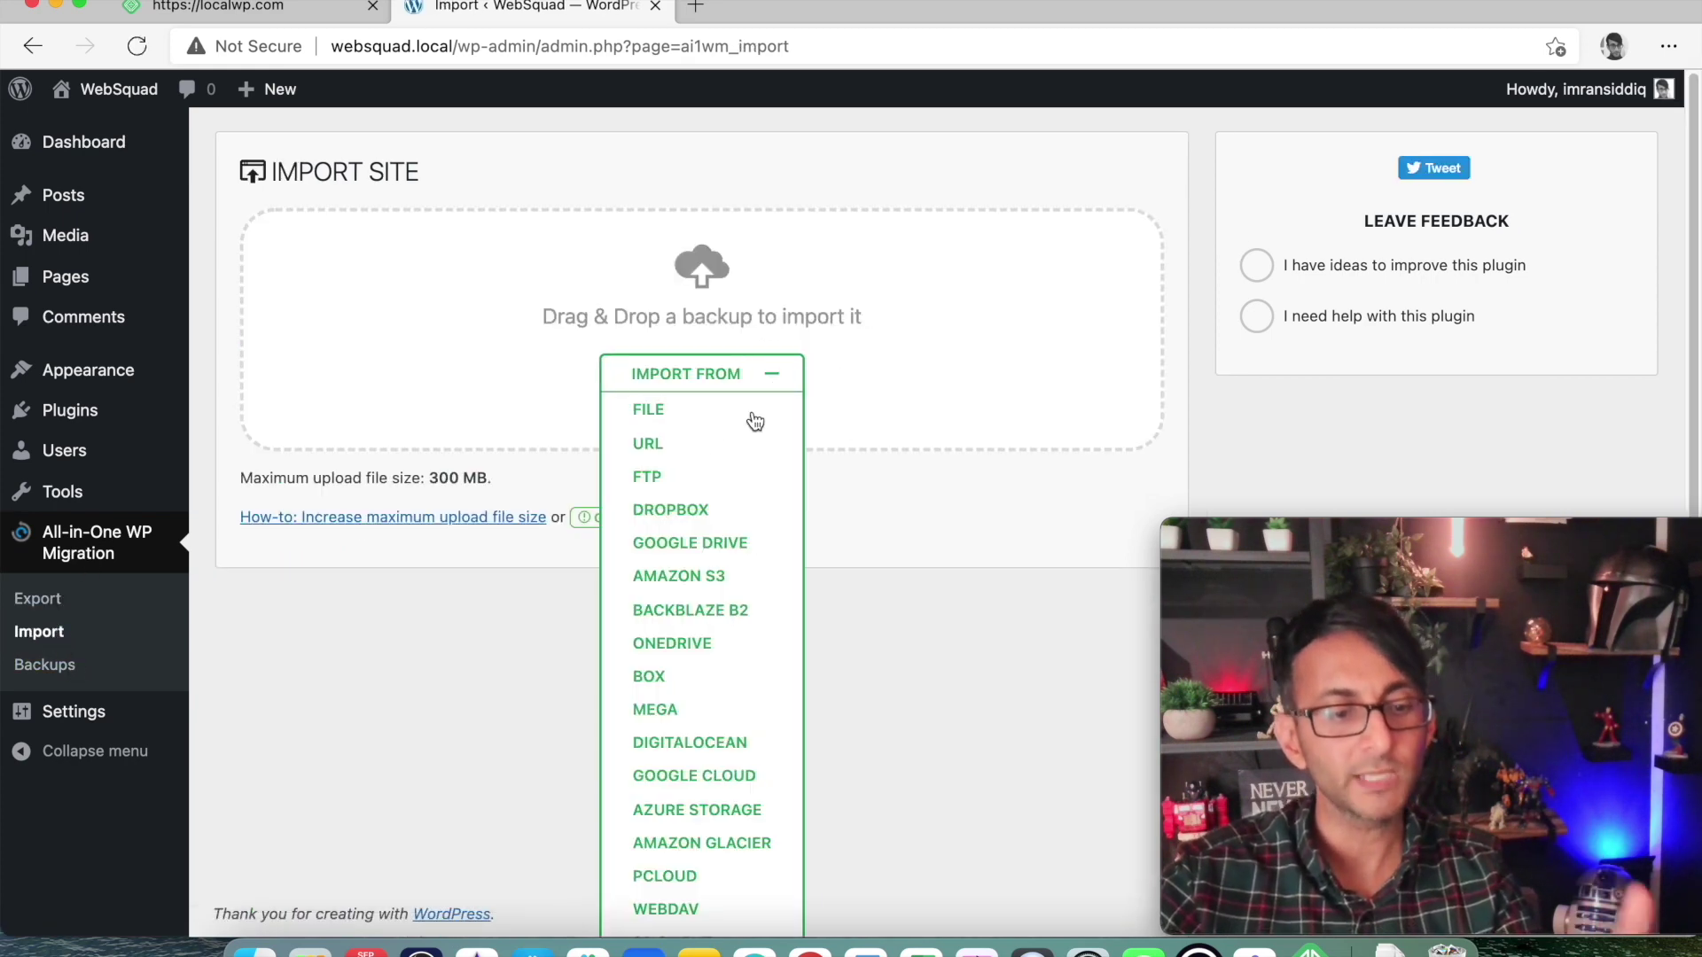
click(702, 410)
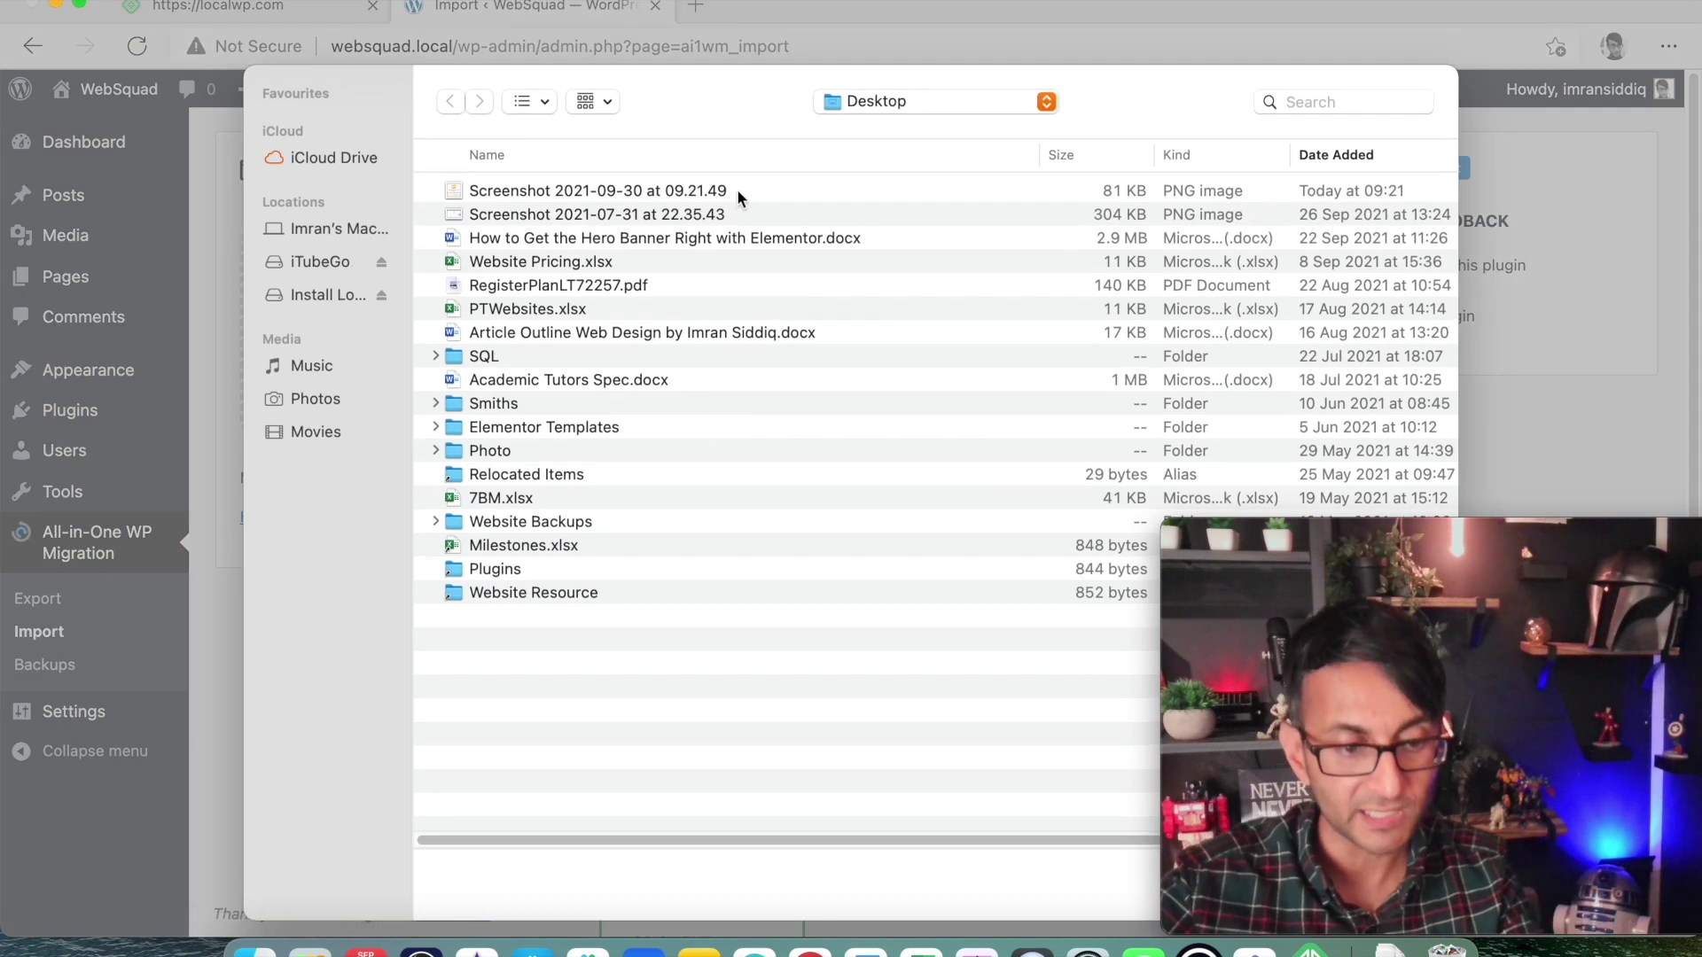
click(879, 106)
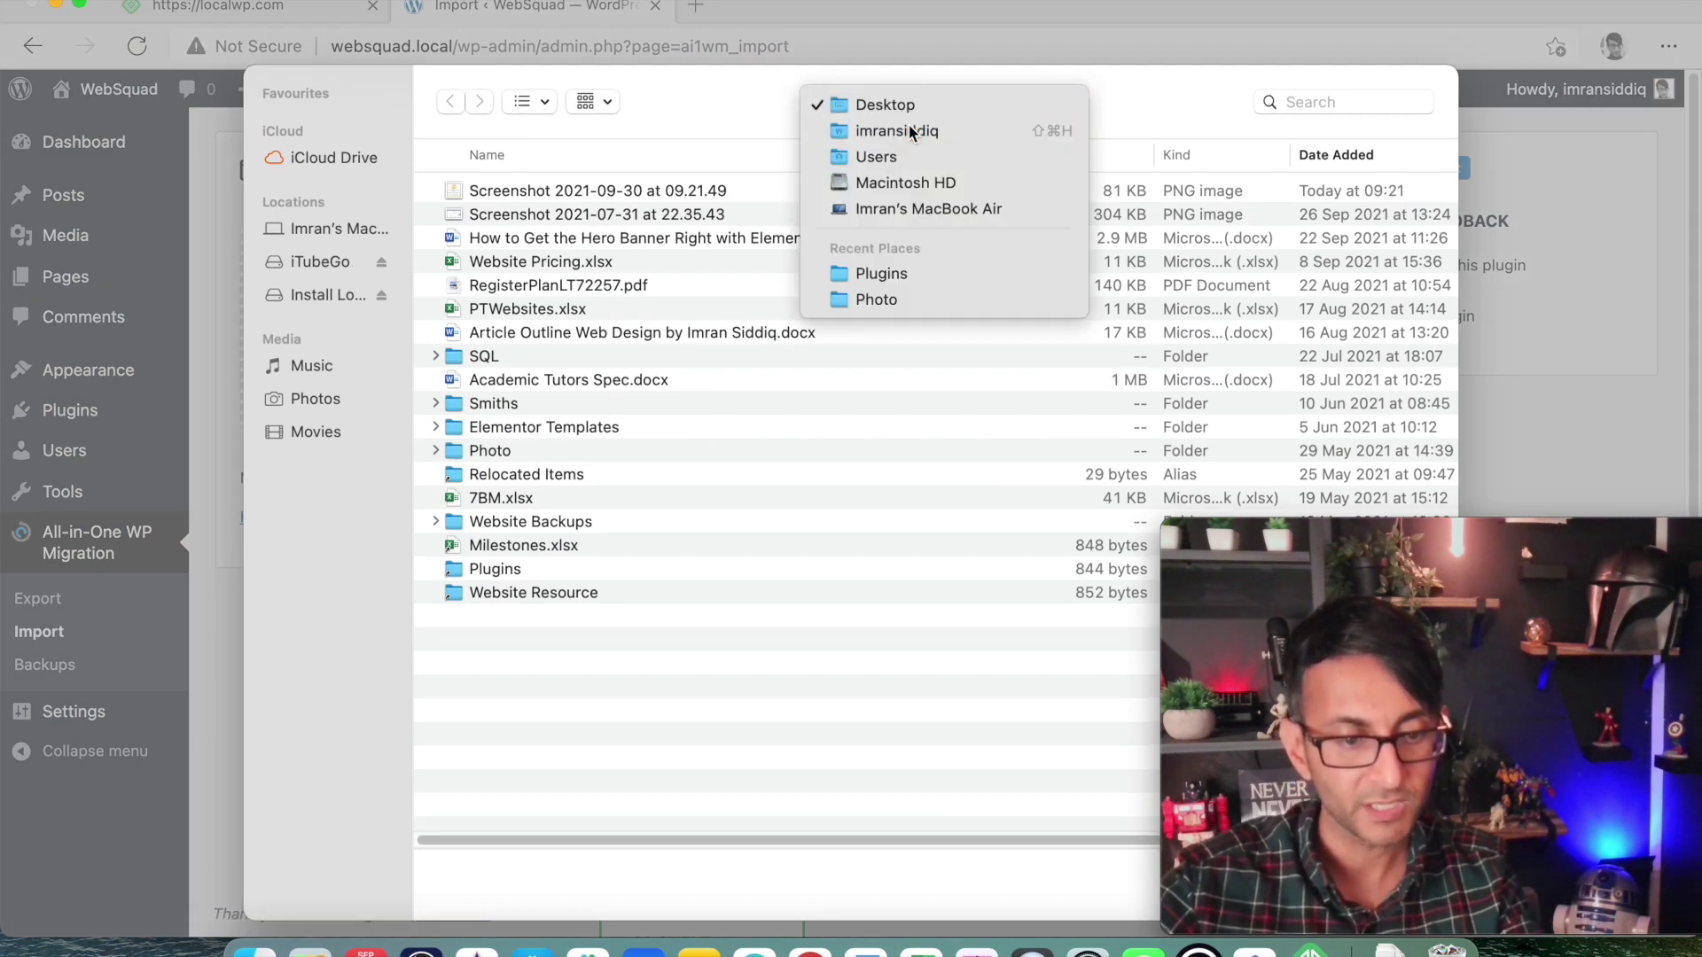
click(910, 131)
double_click(514, 282)
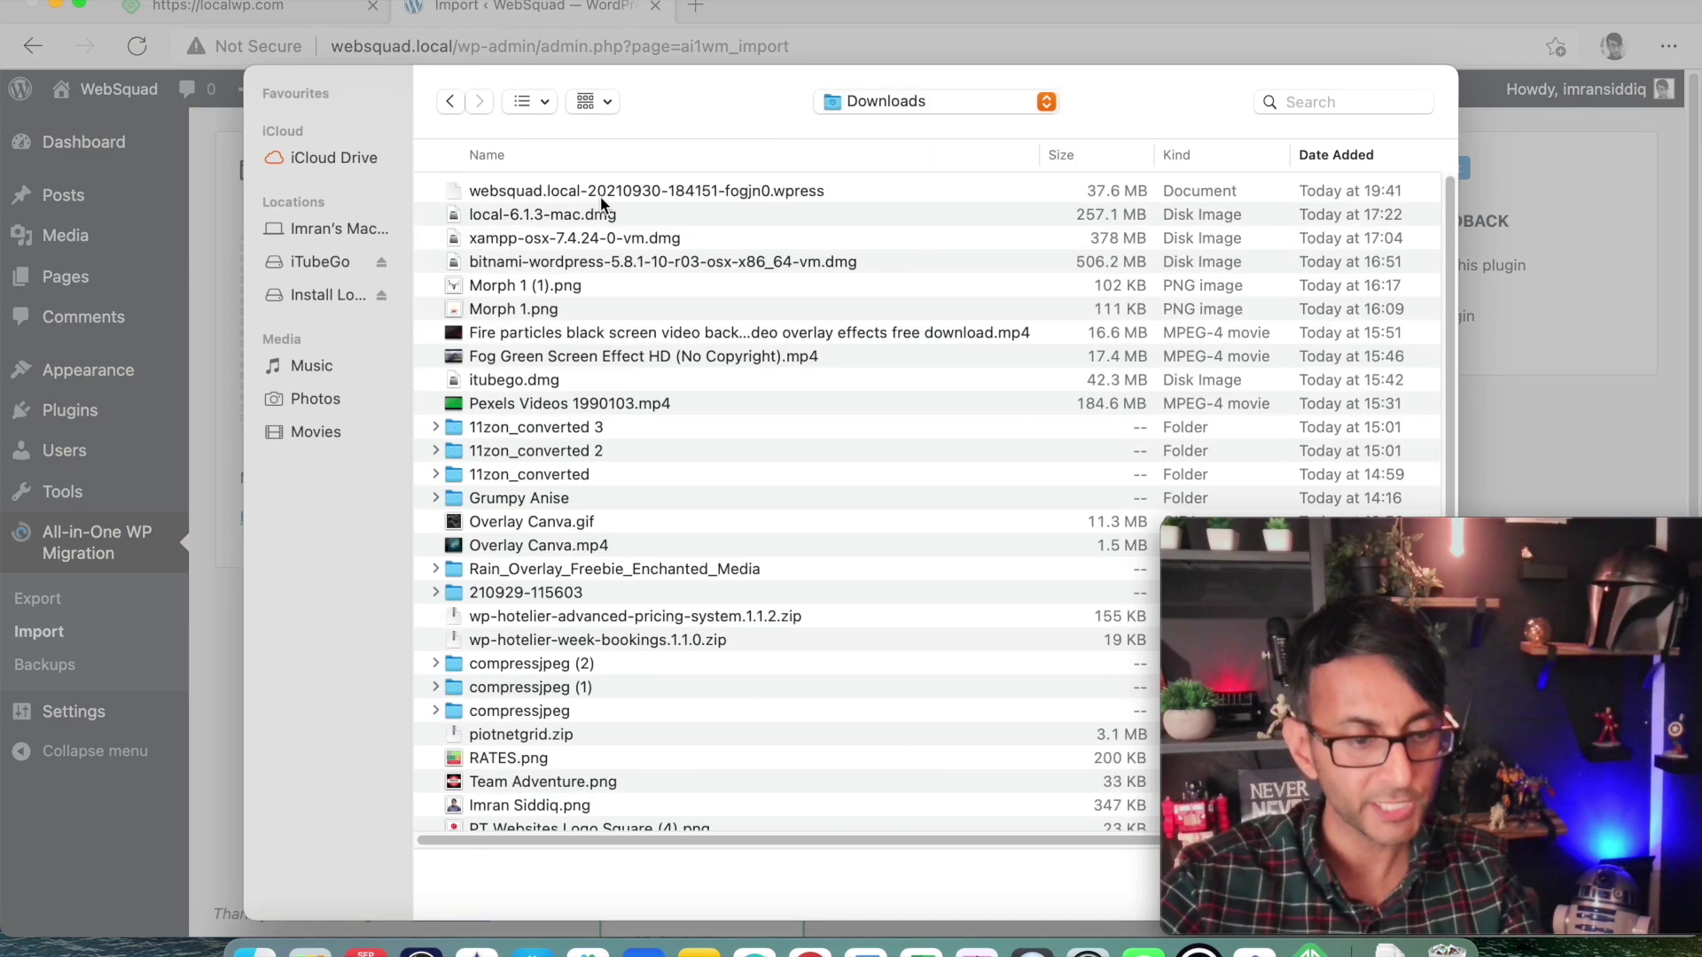
click(608, 189)
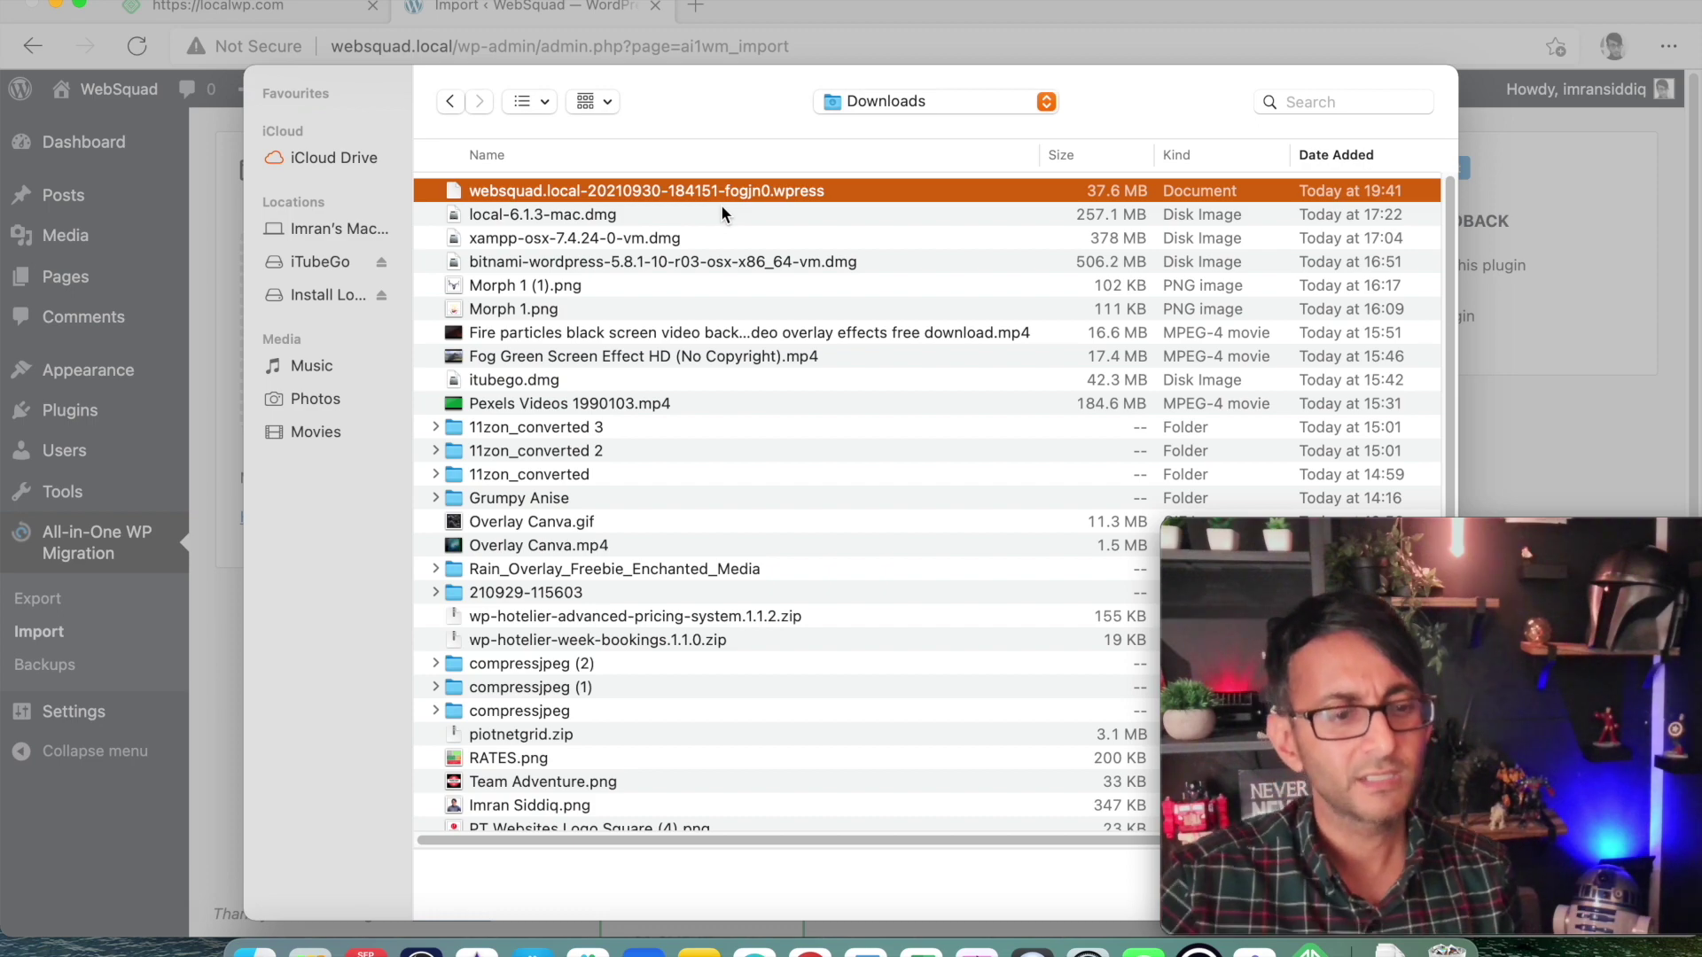
key(Escape)
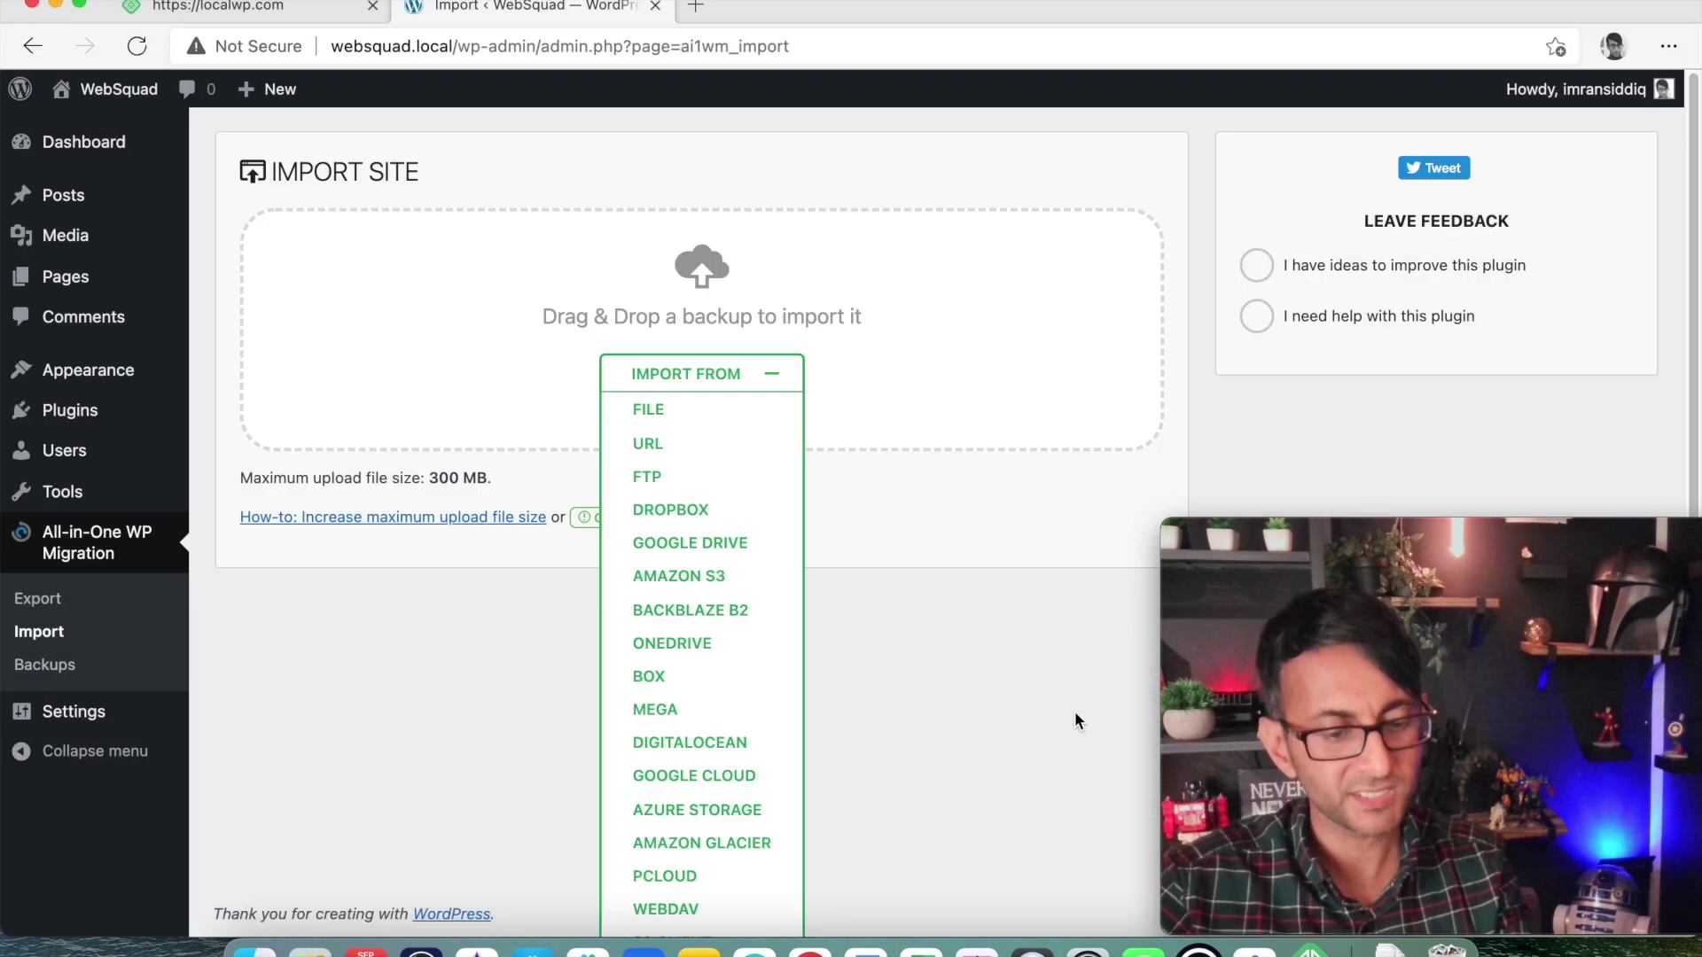
Glance at the localwp.com tab, then go back to the WebSquad WordPress admin Dashboard.
click(325, 18)
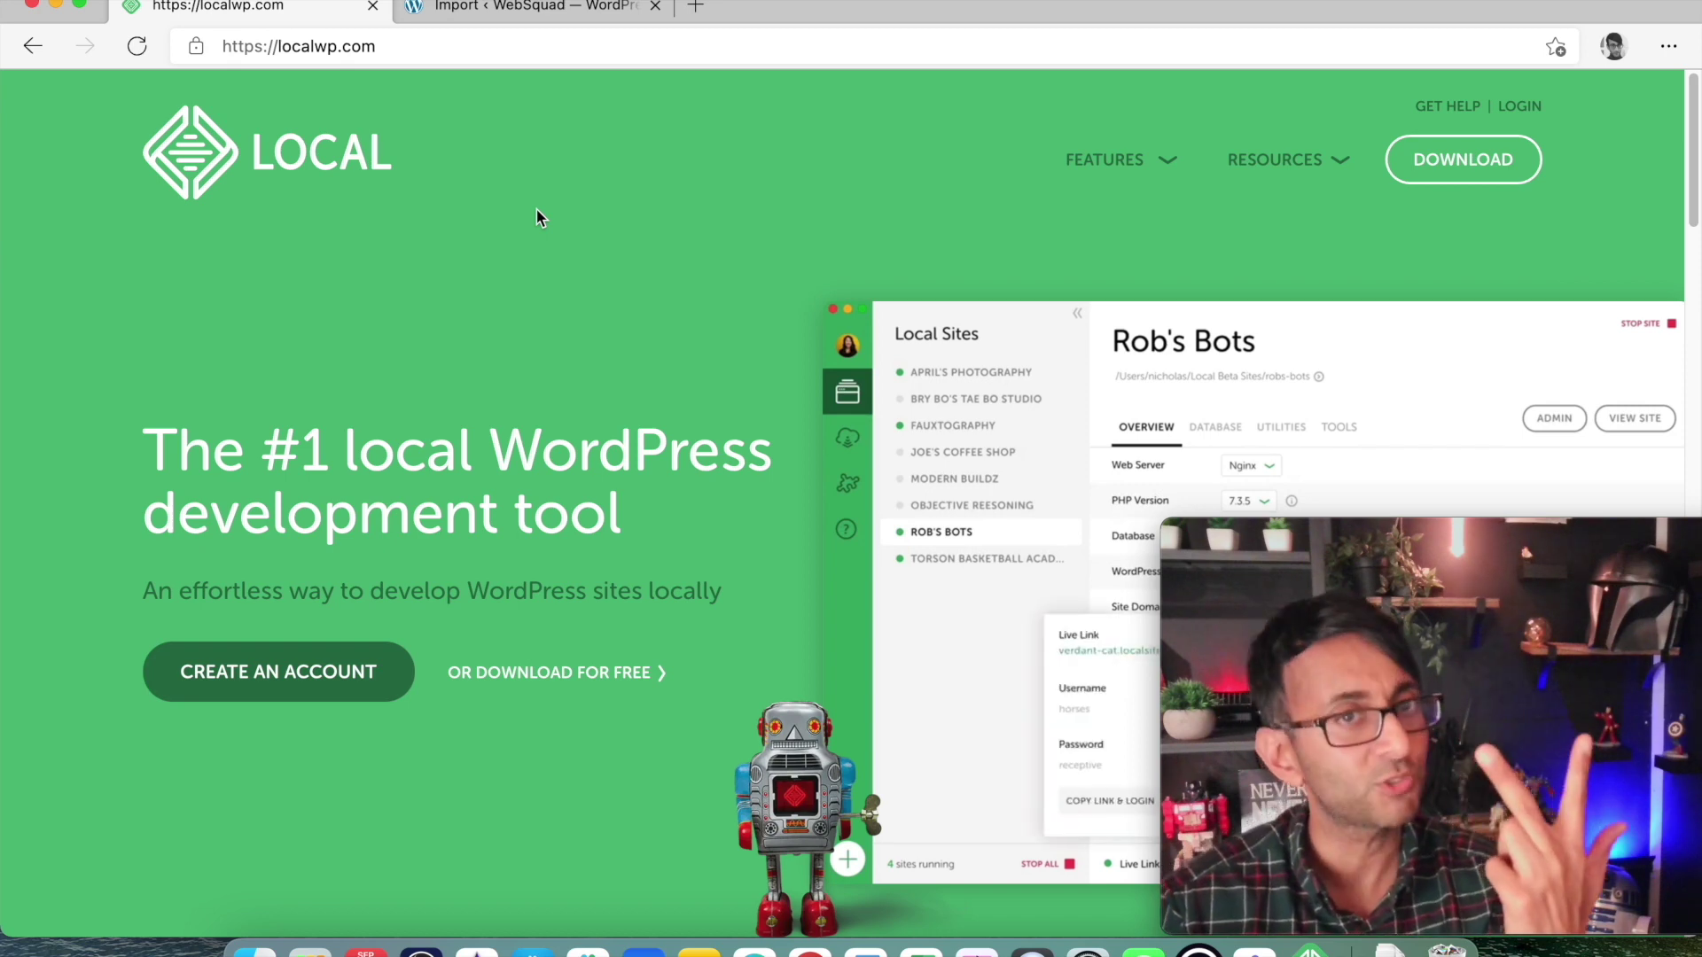
click(562, 10)
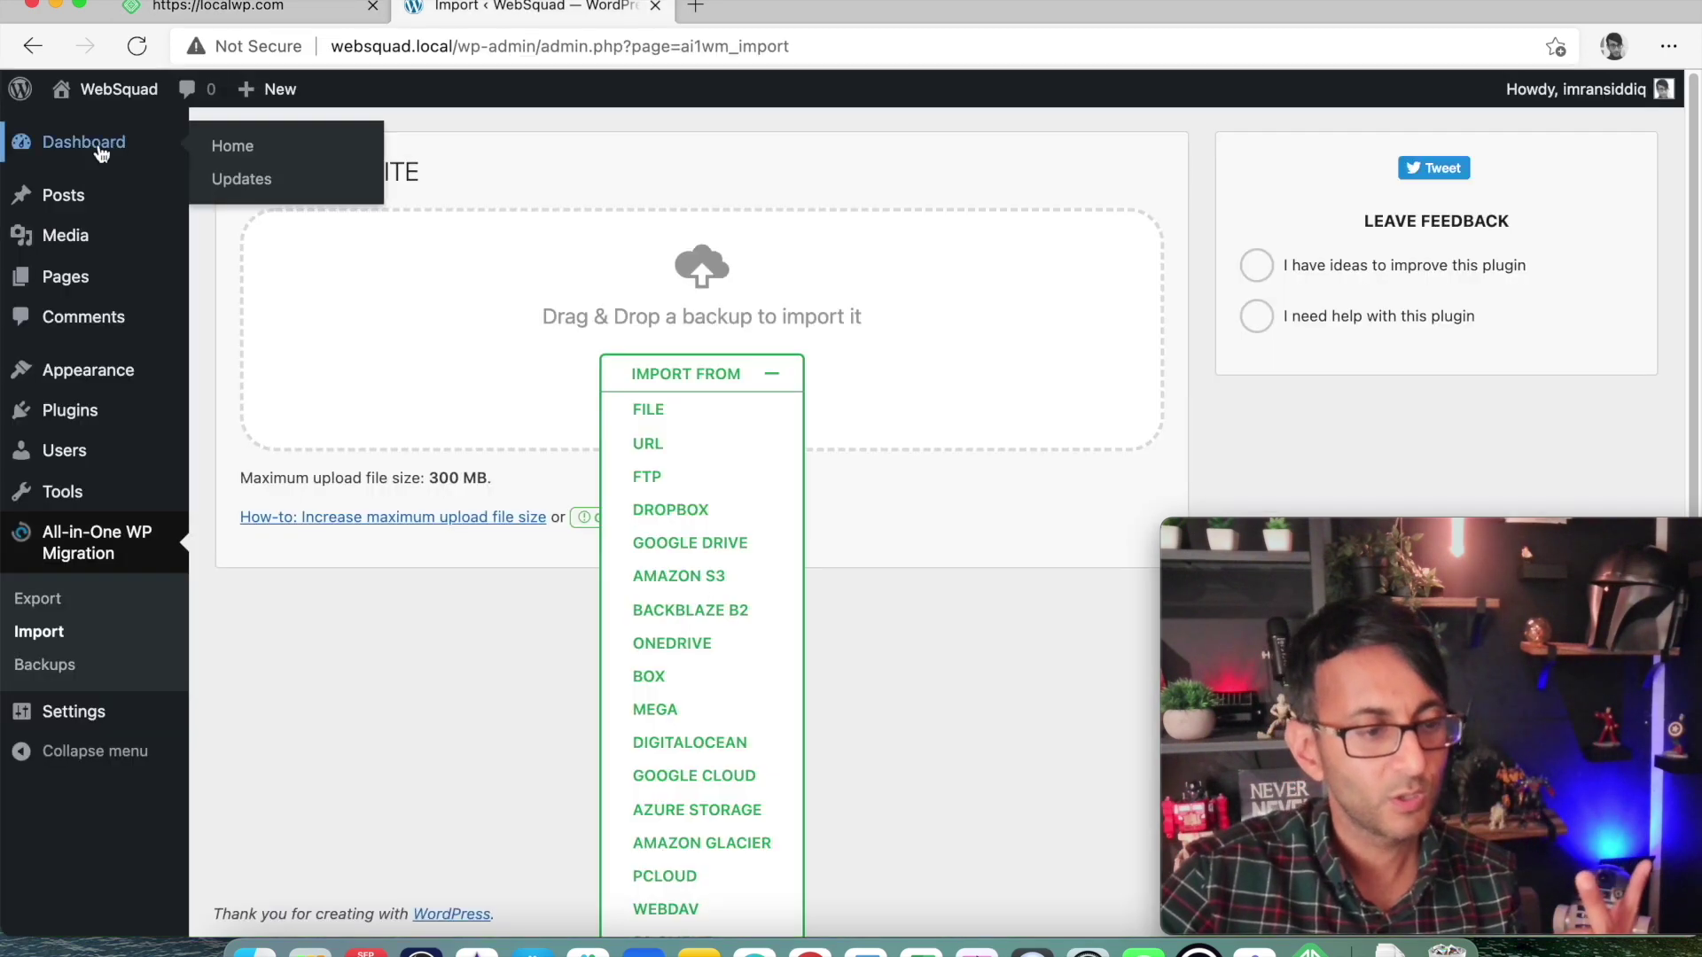
click(84, 142)
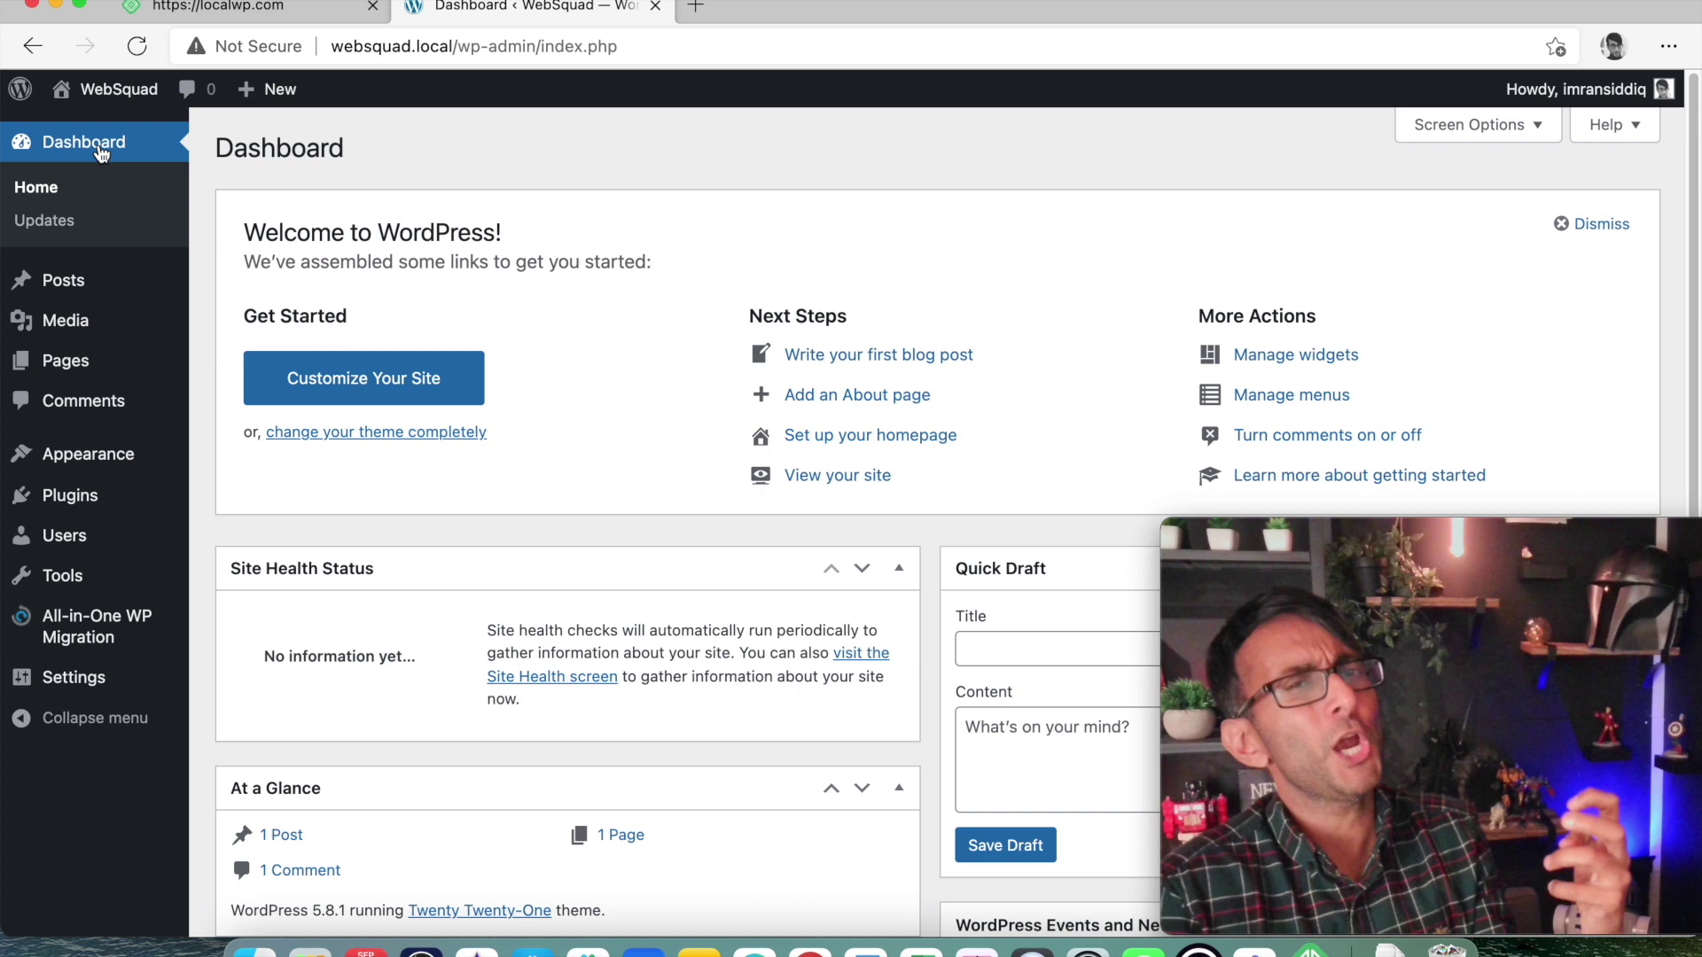